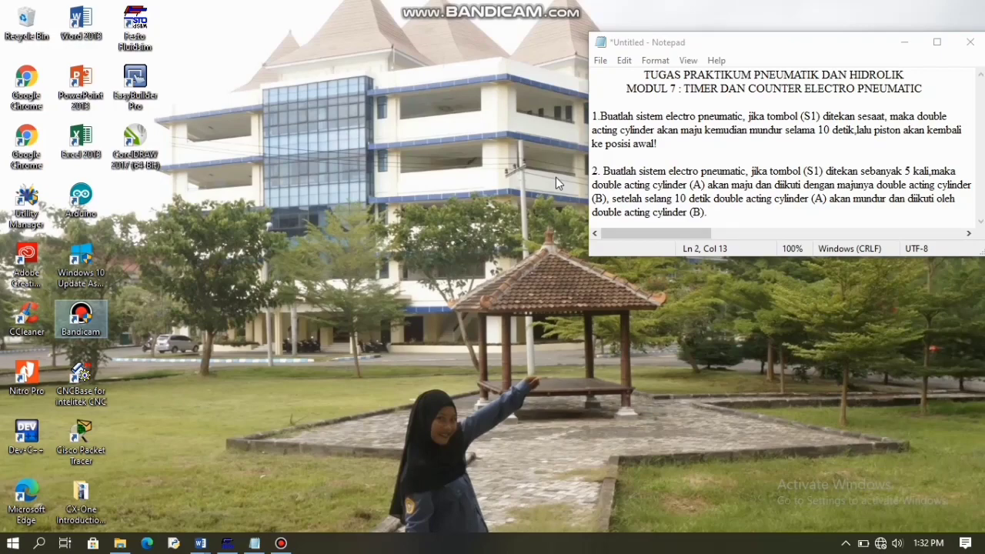
Switch to FluidSIM-P, start a new circuit and place a double acting cylinder, a 5/n way valve and a compressed air supply one below another
click(229, 542)
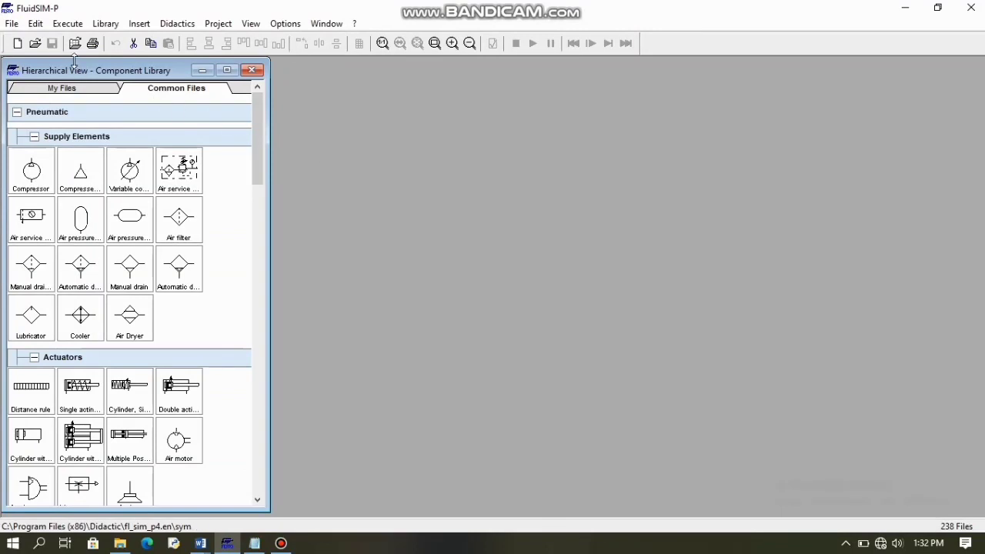
click(17, 43)
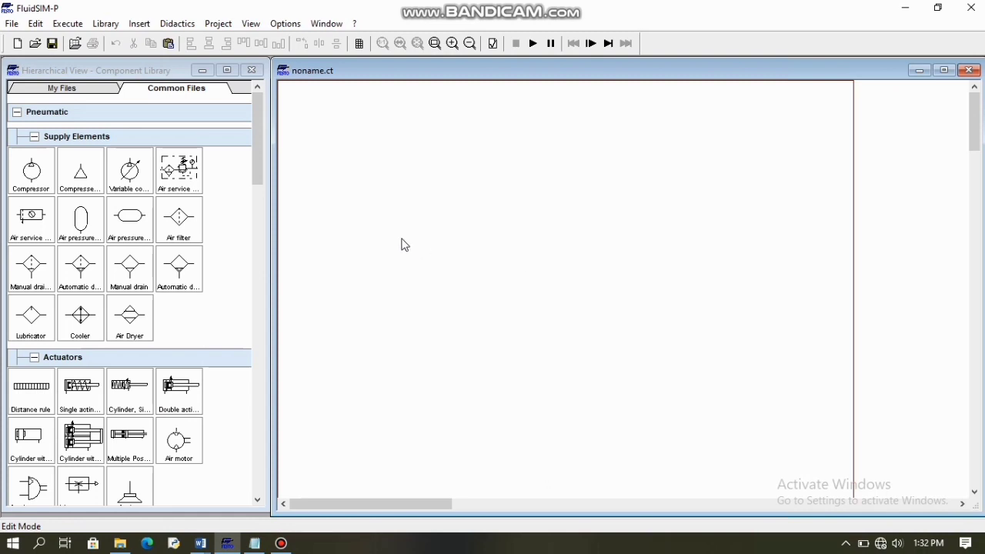
drag(78, 182, 546, 207)
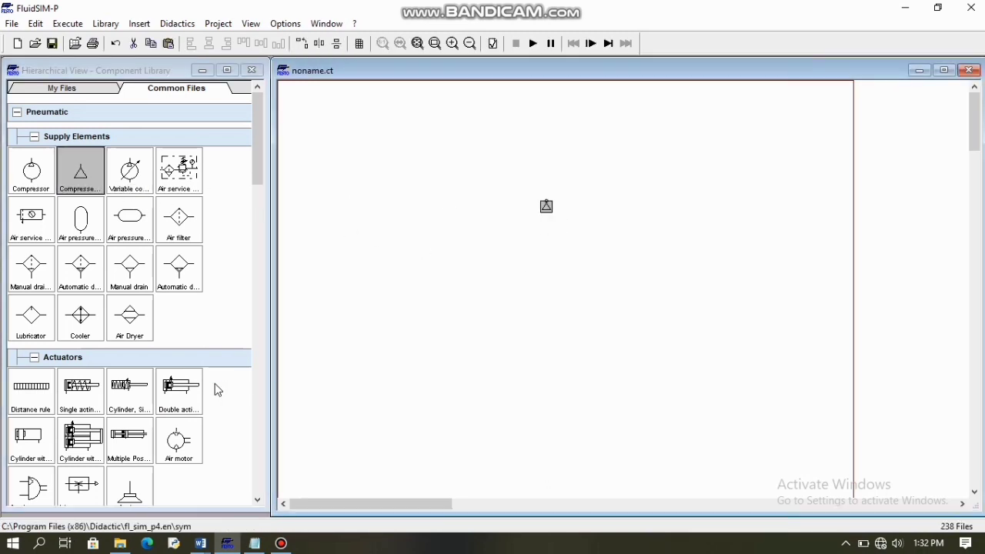
drag(179, 388, 548, 121)
drag(259, 180, 269, 296)
drag(183, 123, 534, 163)
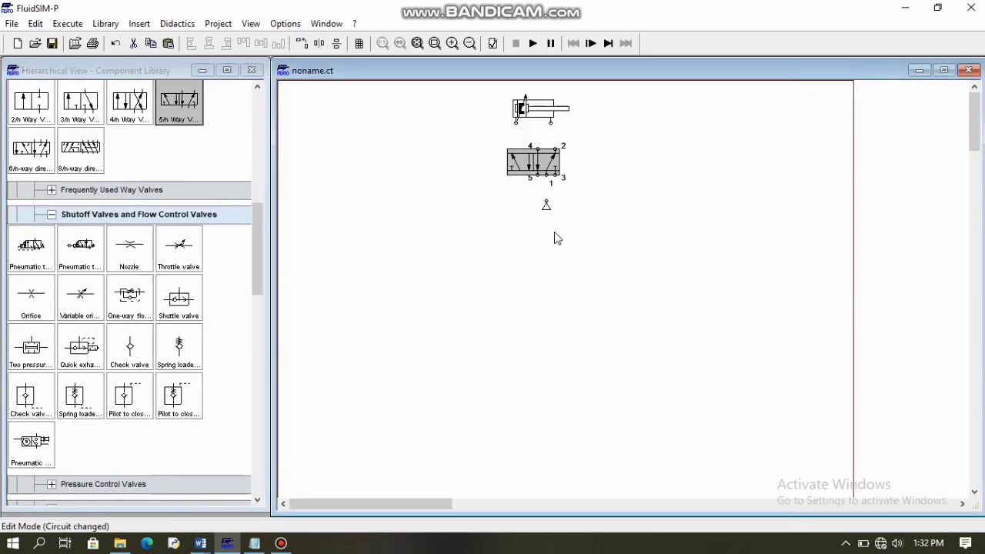
drag(546, 204, 546, 240)
drag(535, 163, 538, 188)
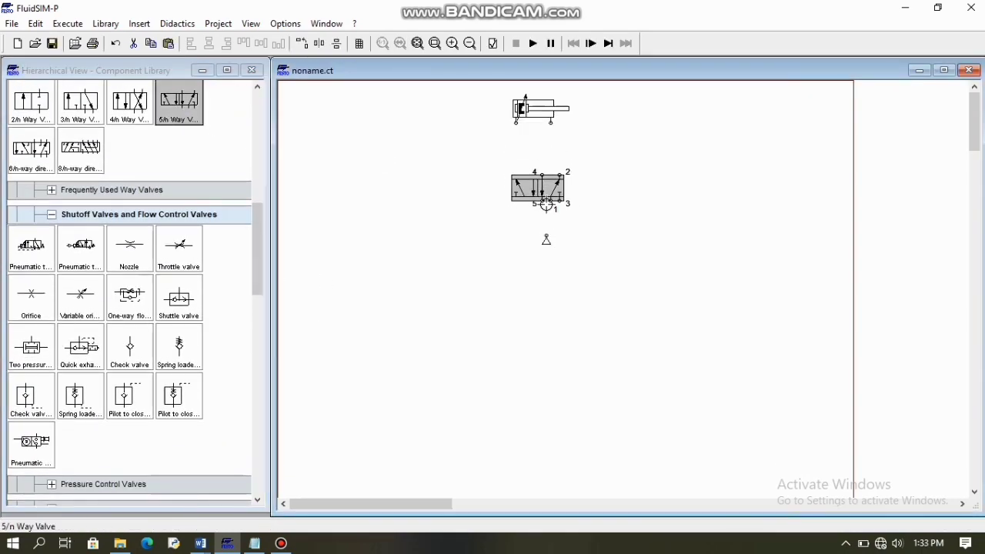
Connect the compressed air supply to valve port 1 and the cylinder's two ports to valve ports 4 and 2
drag(546, 237, 551, 203)
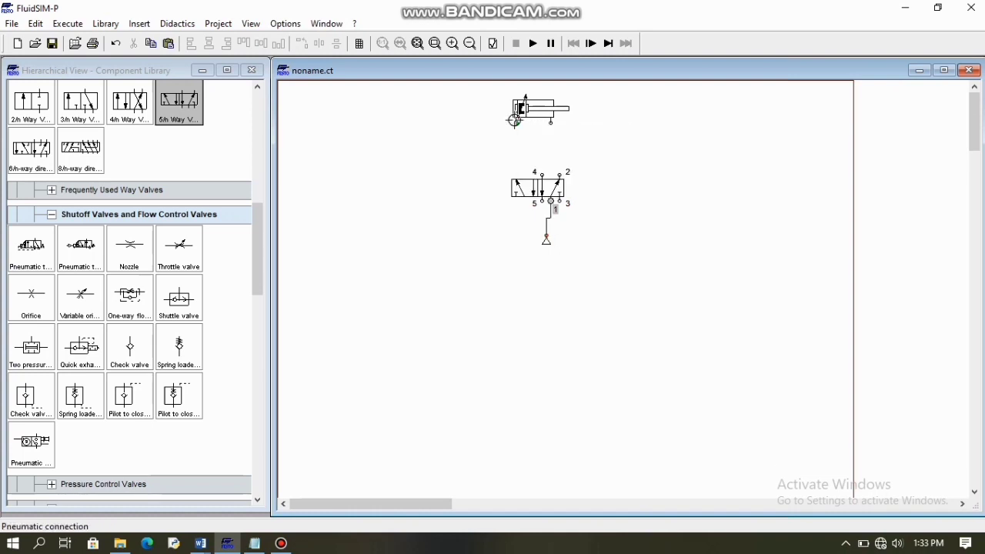
drag(516, 122, 544, 176)
drag(550, 122, 559, 175)
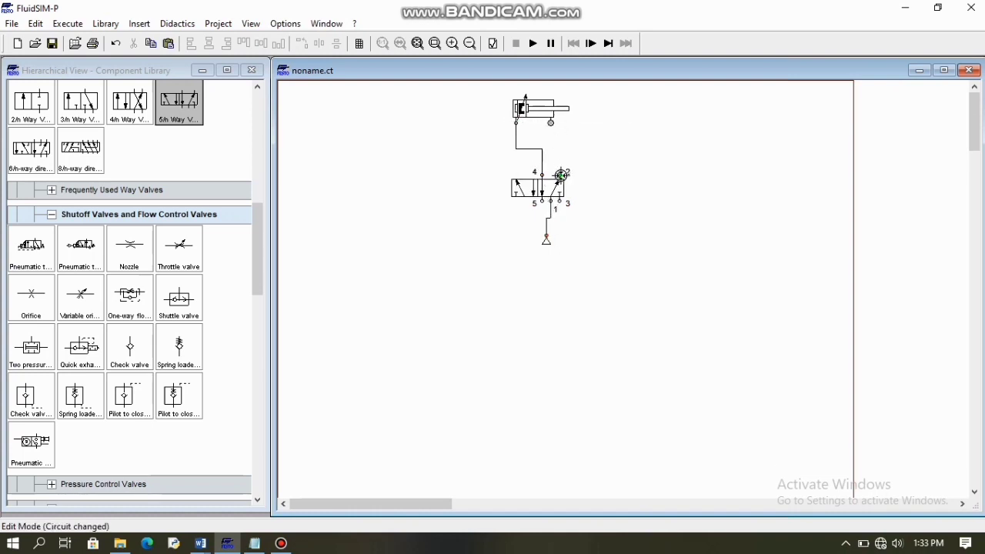
Align the cylinder and air supply with the valve ports to straighten the lines, and move the air supply closer to the valve
drag(537, 109, 545, 108)
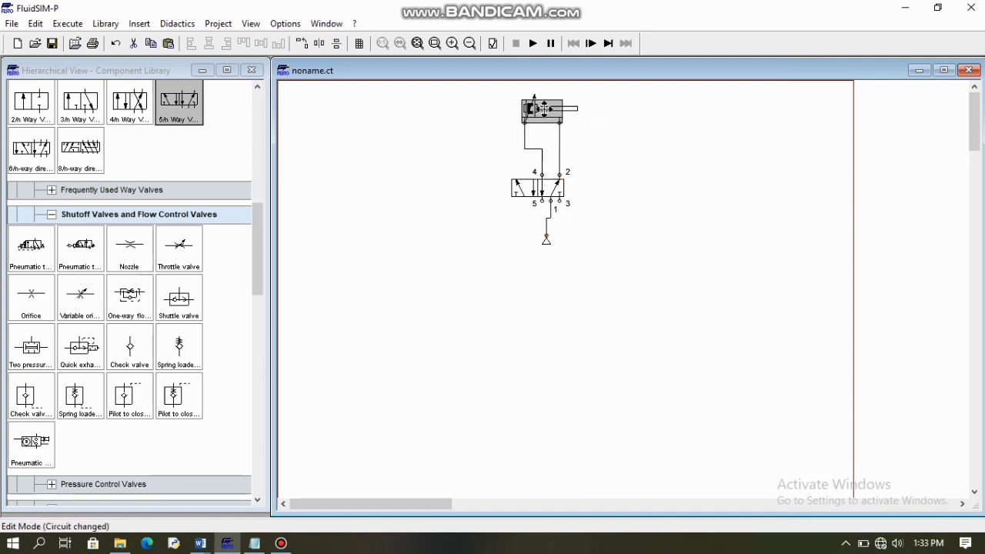
click(546, 195)
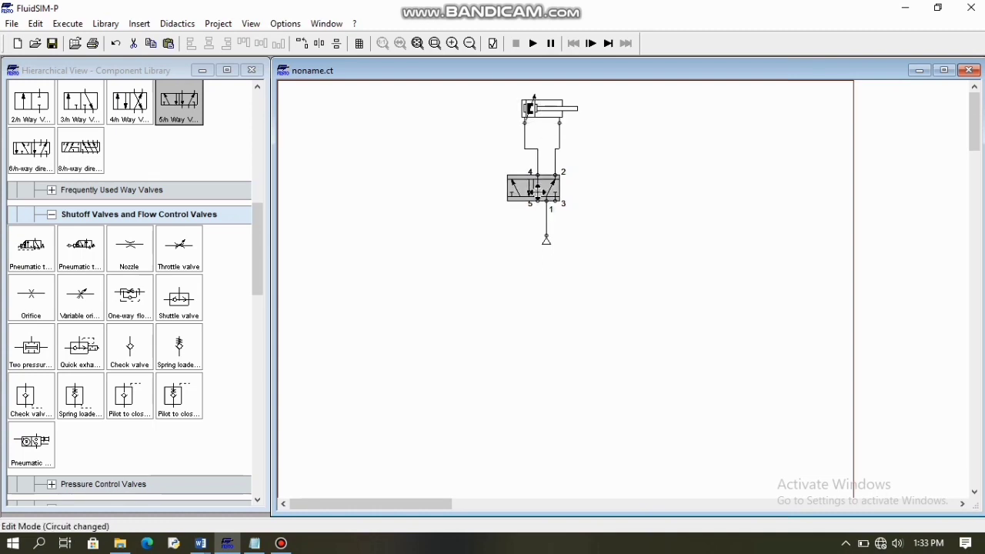
click(547, 245)
drag(548, 245, 552, 245)
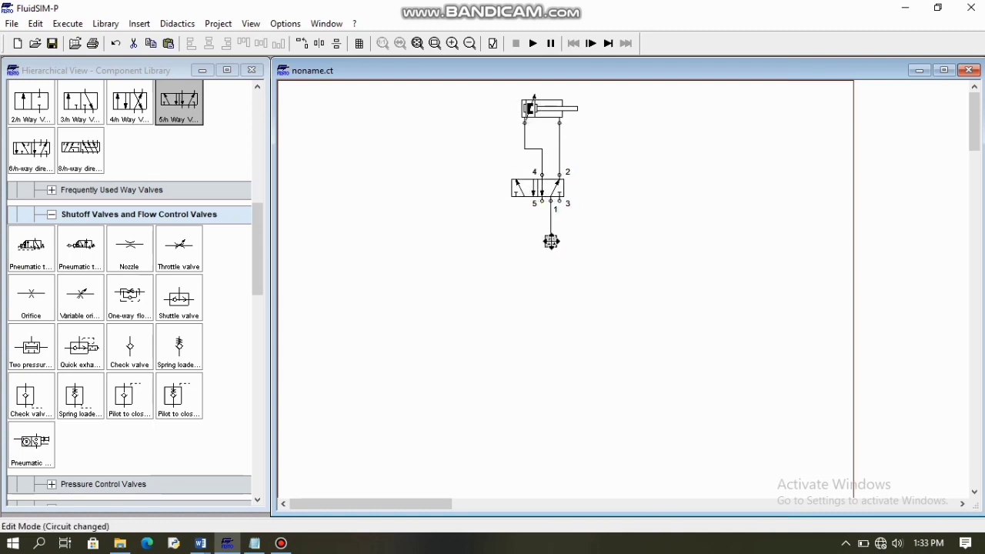
click(579, 279)
mouse_move(554, 250)
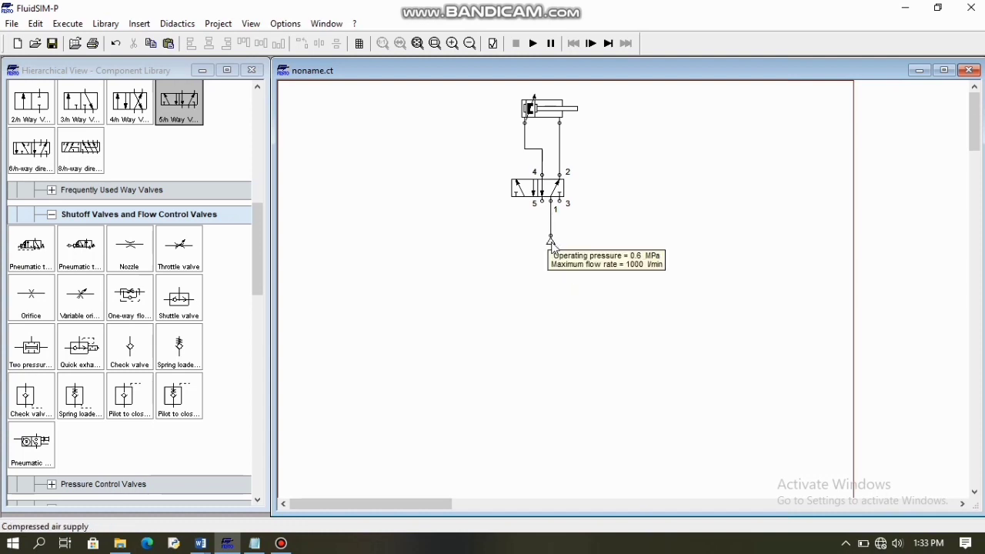
drag(552, 242, 552, 232)
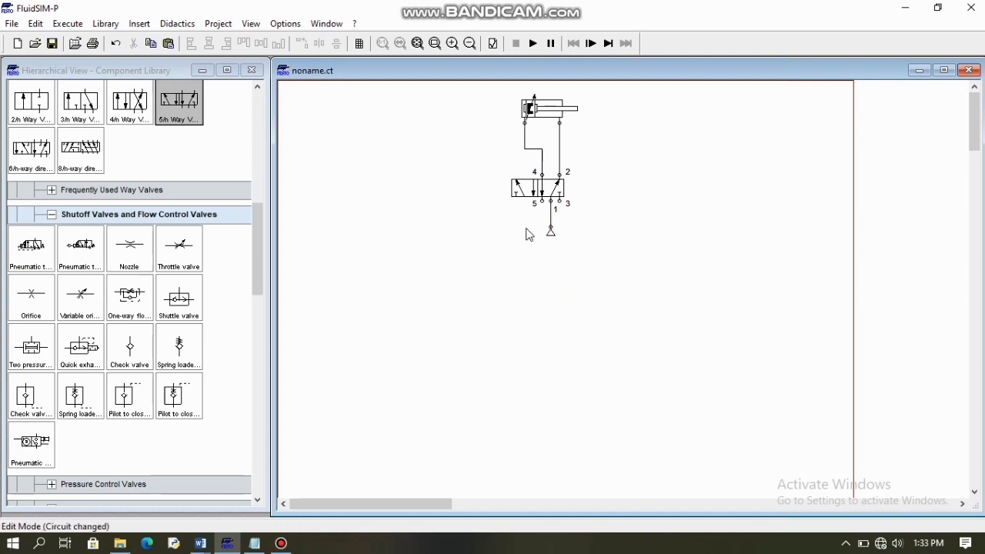
Add actuating label A to the cylinder with its begin and end positions at 0 mm
double_click(546, 118)
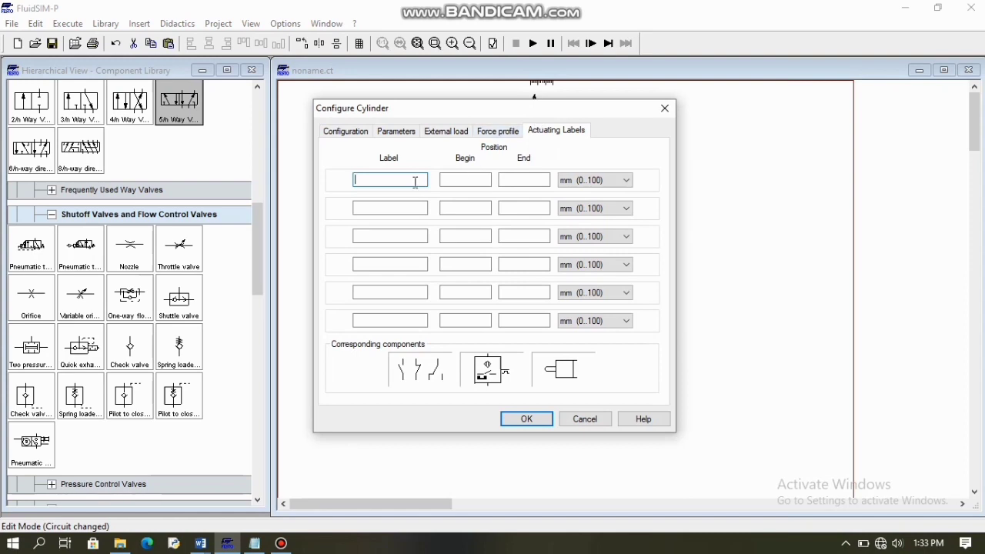
text(A)
click(476, 181)
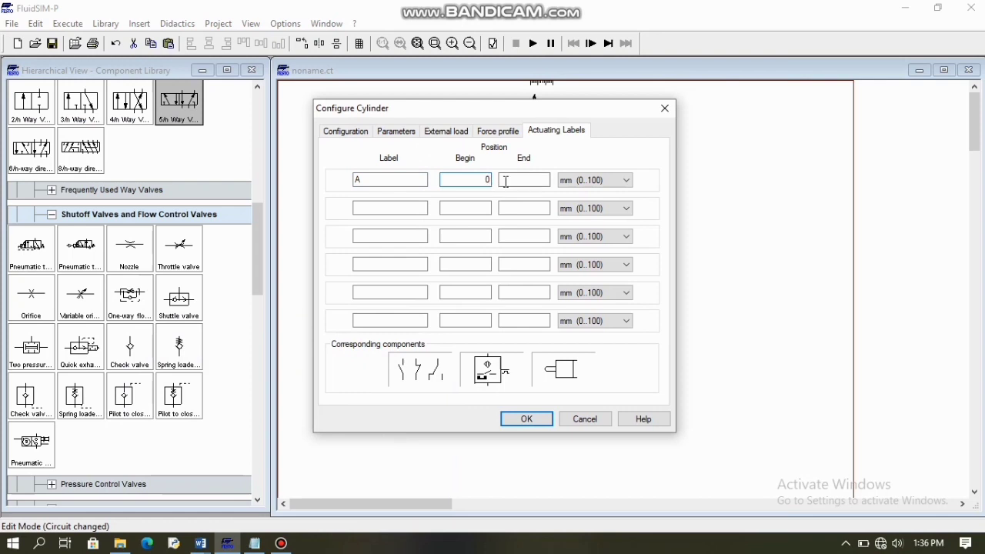
click(505, 182)
text(0)
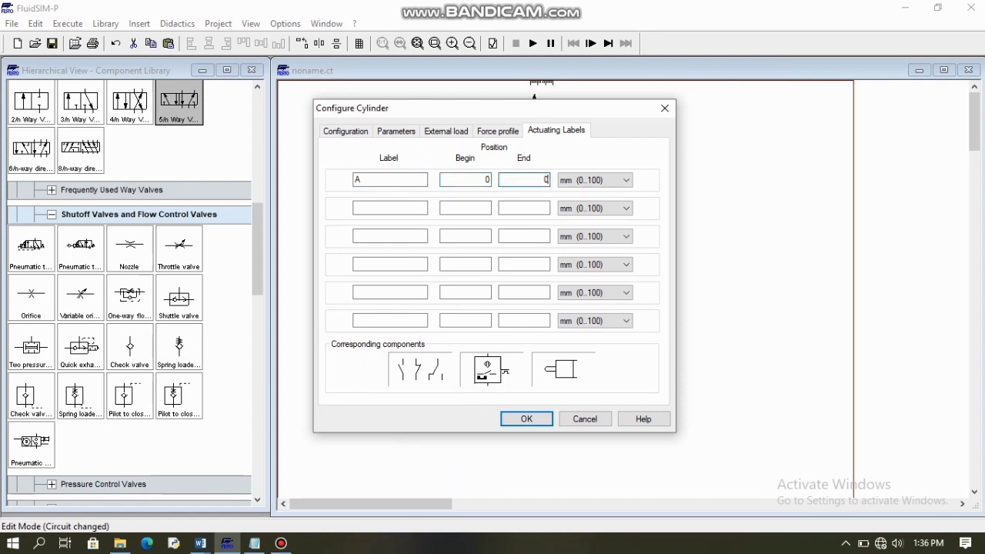
Add actuating label B with begin and end positions at 100 mm, and move the distance rule to the end of the piston rod
click(410, 213)
text(B)
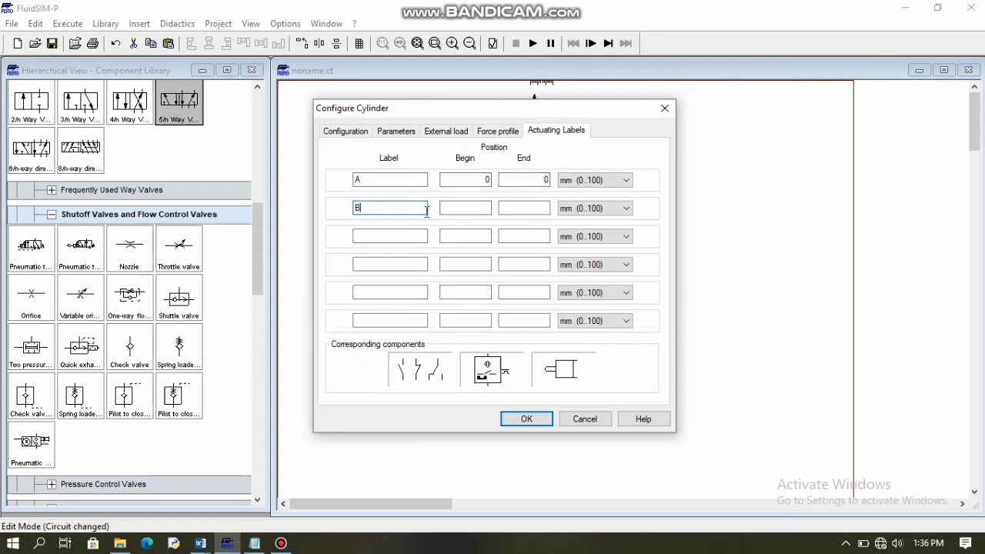
click(486, 212)
click(508, 208)
text(100)
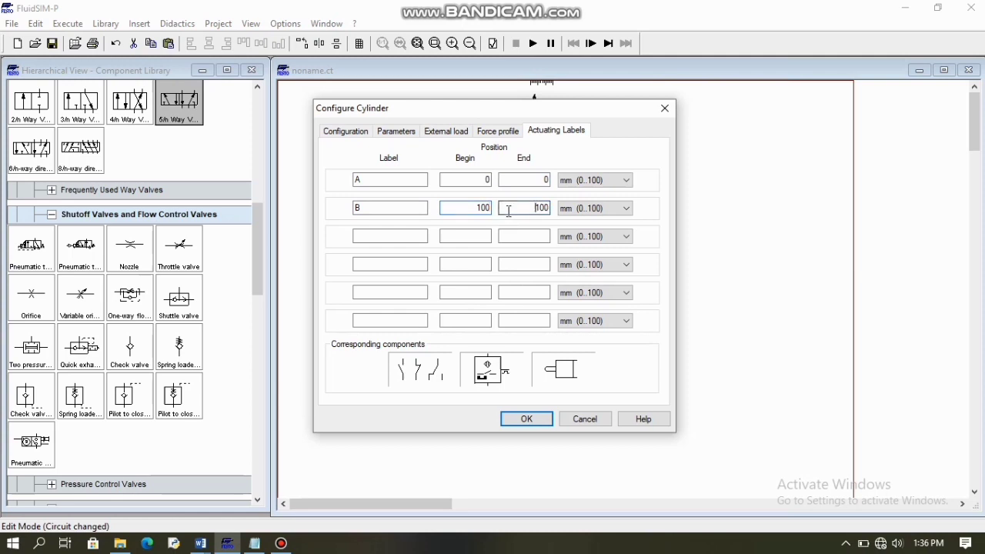
click(519, 419)
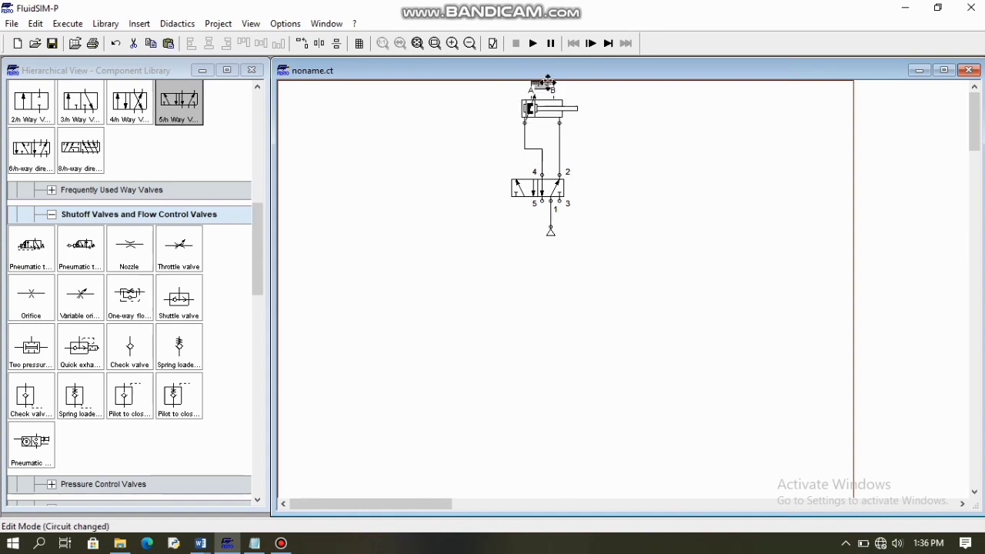
drag(545, 81, 591, 89)
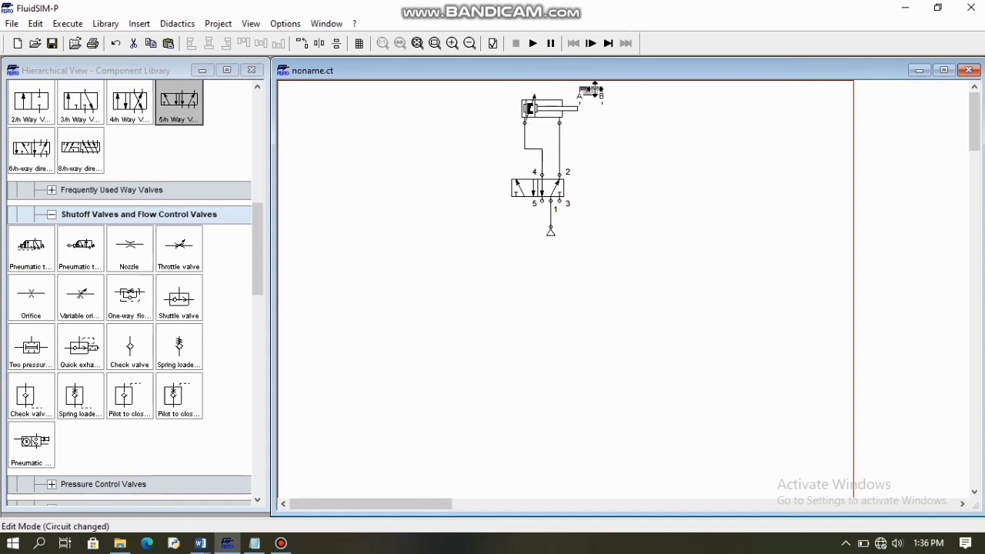
click(590, 162)
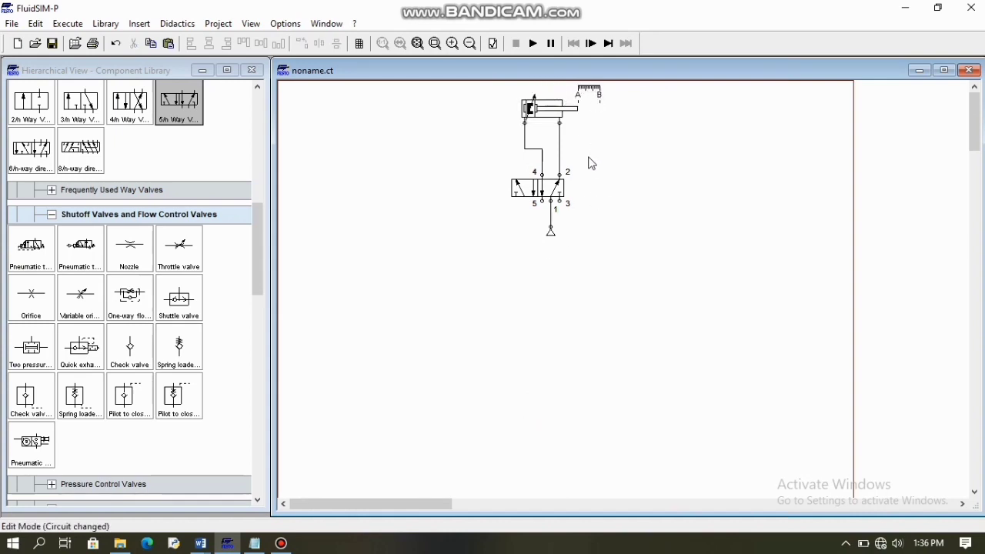
Configure the 5/n way valve with electrical solenoid actuation on both its left and right sides
double_click(523, 191)
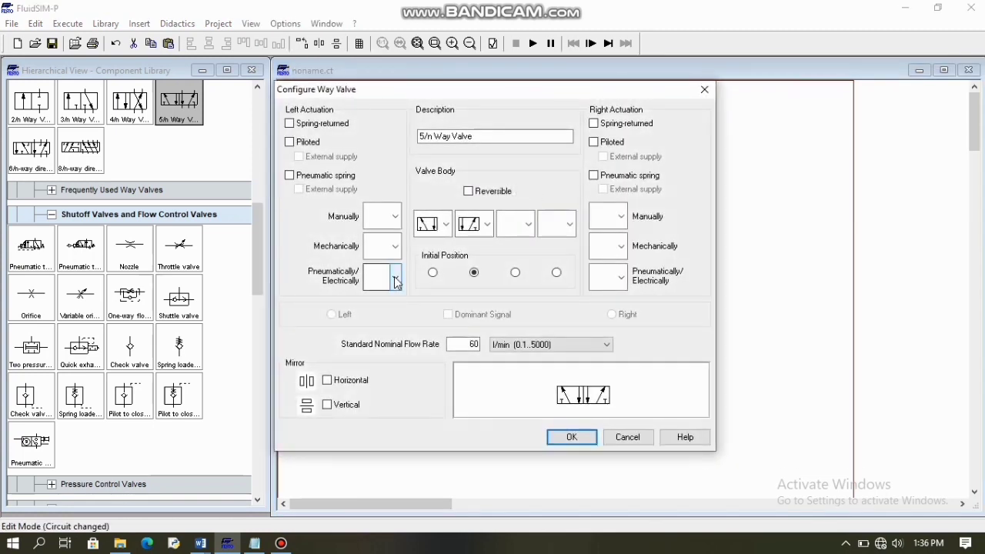
click(395, 280)
click(383, 322)
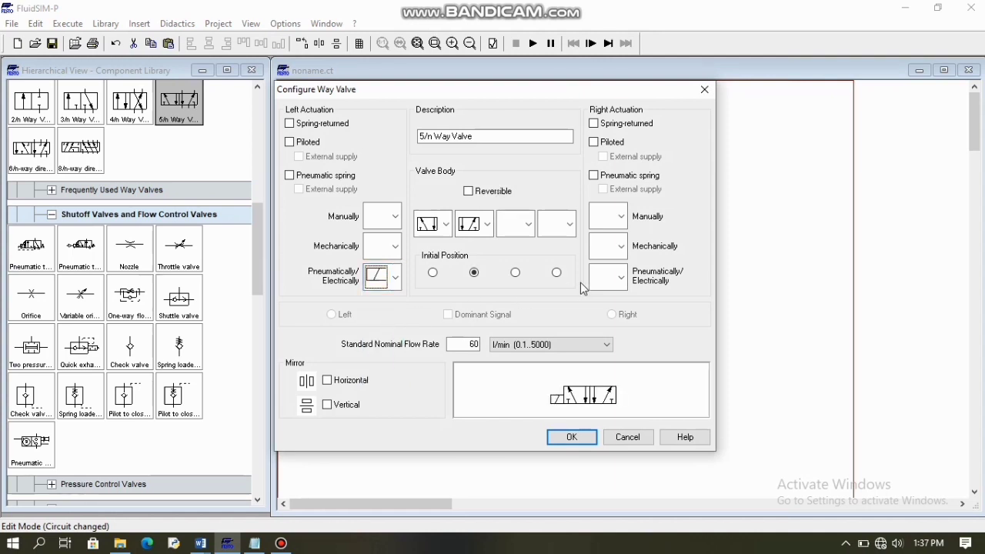
click(621, 278)
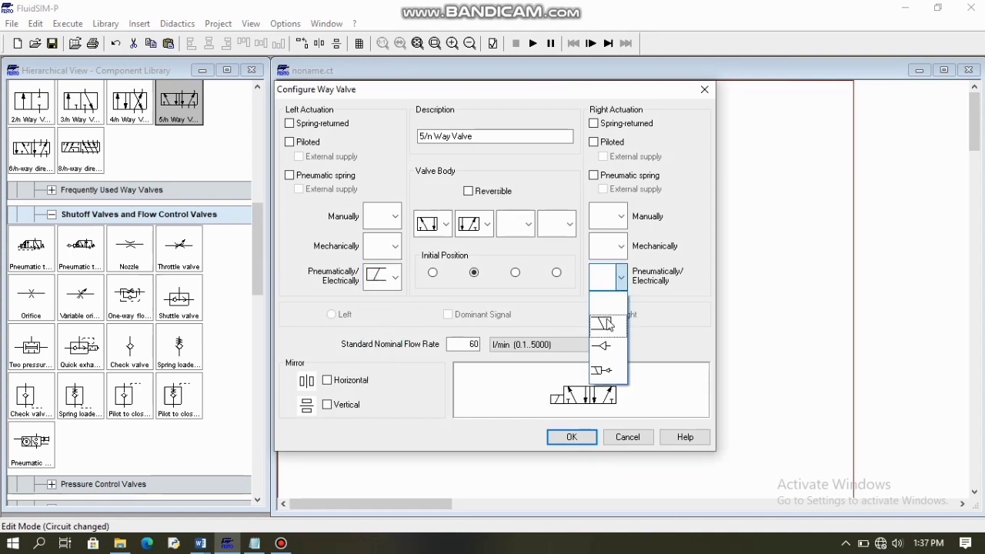
click(602, 325)
key(Return)
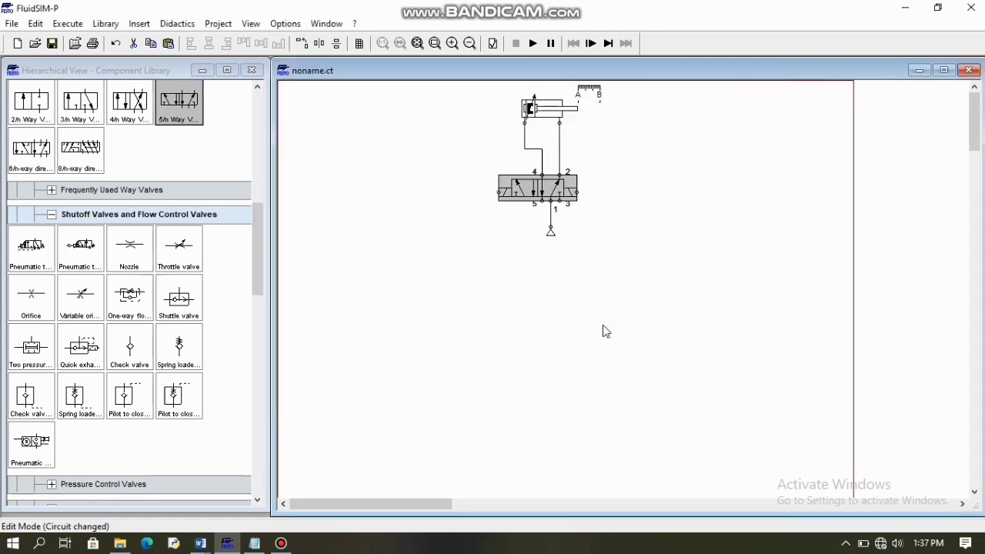
click(618, 250)
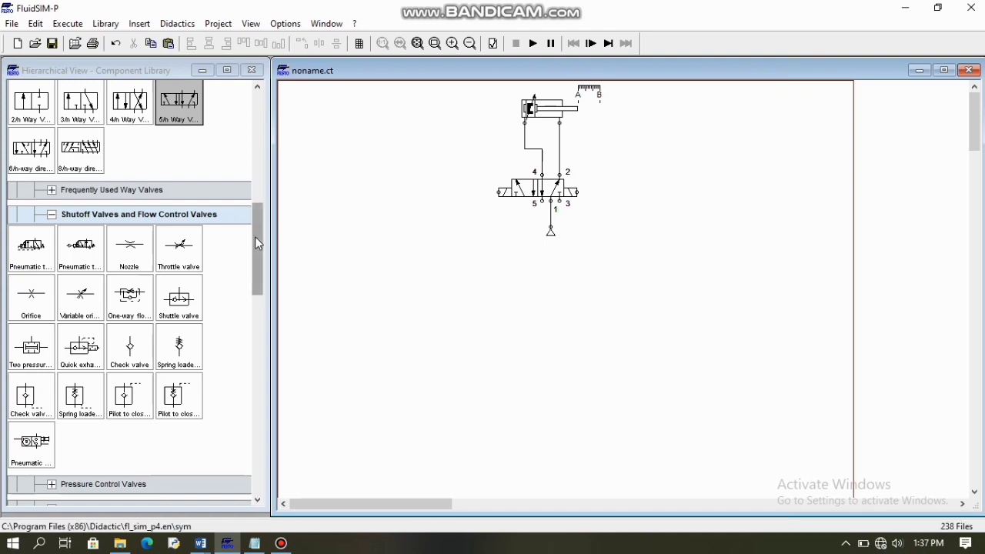
Place a +24V electrical connection below the pneumatic circuit on its left side and a 0V connection well beneath it
drag(256, 238, 260, 345)
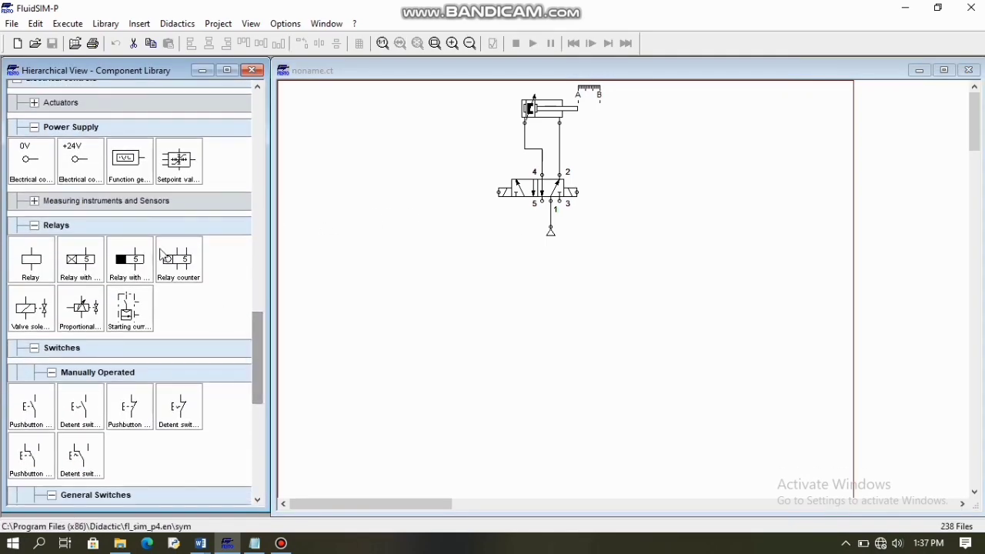
drag(78, 159, 333, 265)
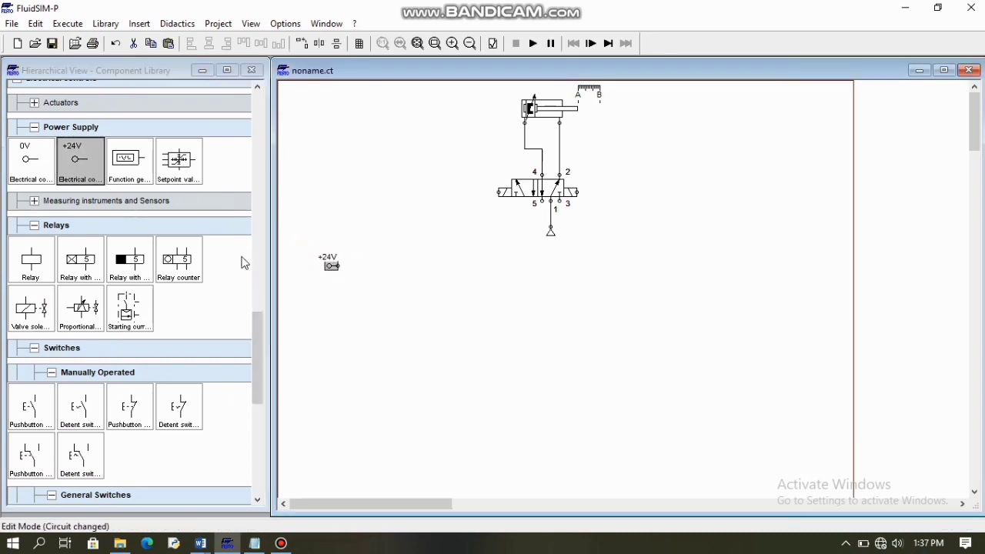
drag(32, 158, 325, 445)
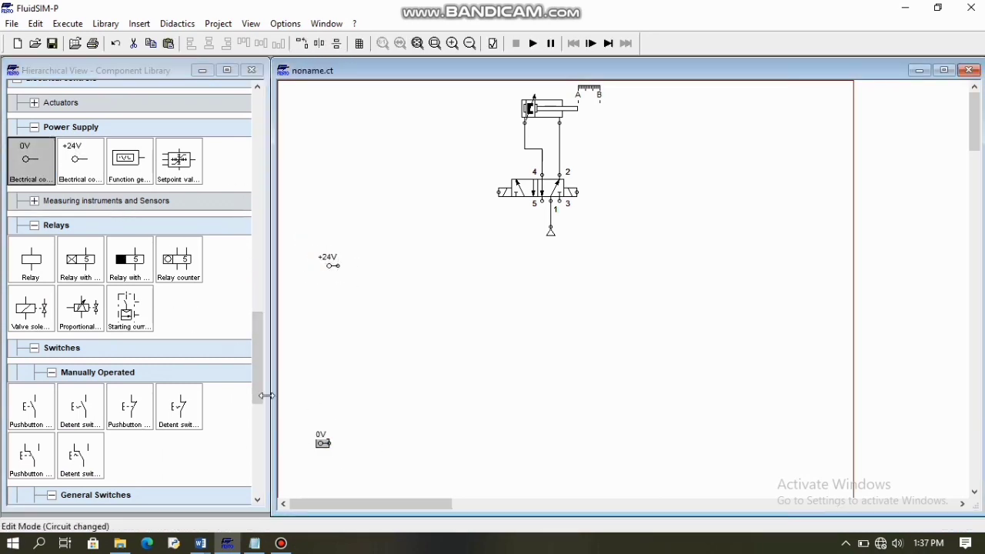
Place a break switch, a make pushbutton and a relay in a column beside the supply connections, and wire the relay's A2 to 0V
drag(258, 384, 257, 424)
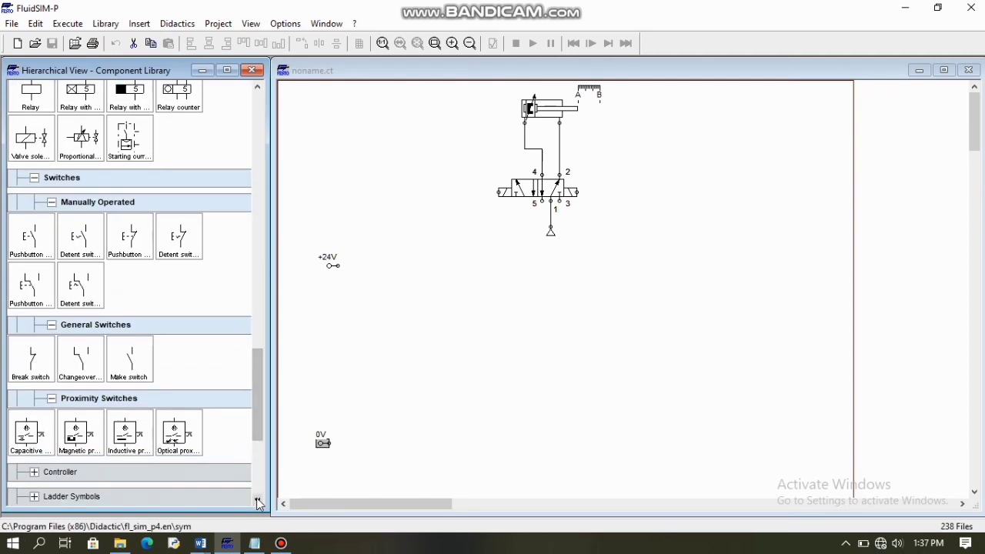
drag(38, 362, 378, 302)
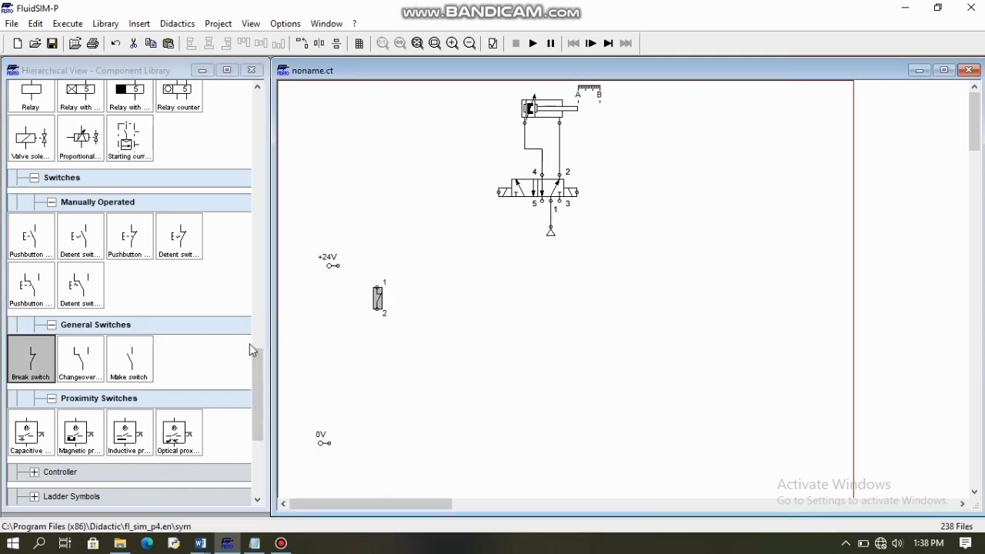
drag(31, 238, 382, 368)
mouse_move(31, 100)
mouse_down()
mouse_move(387, 426)
mouse_move(383, 416)
mouse_move(330, 443)
mouse_up()
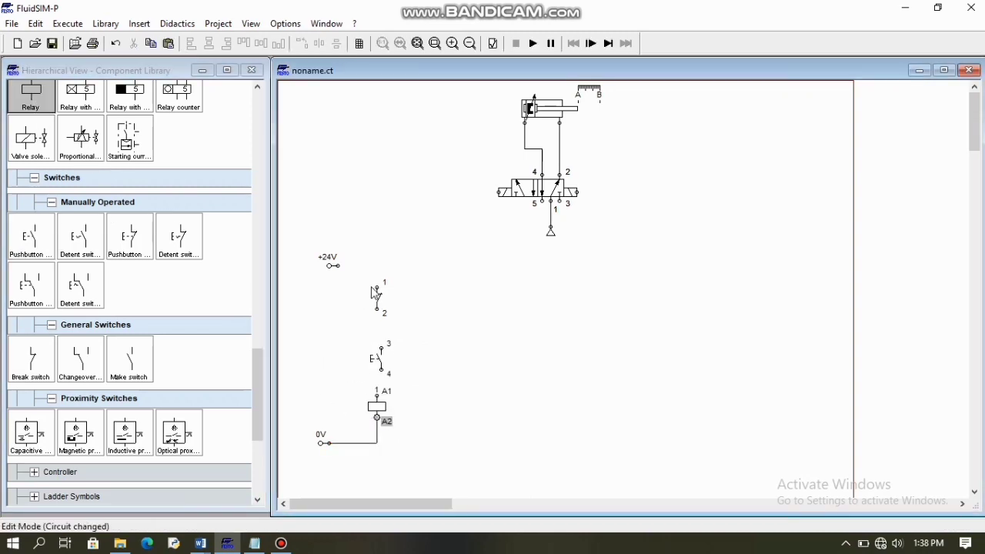
Wire +24V through the break switch and the pushbutton to the relay's A1, and align the pushbutton so the line runs straight
drag(376, 287, 337, 265)
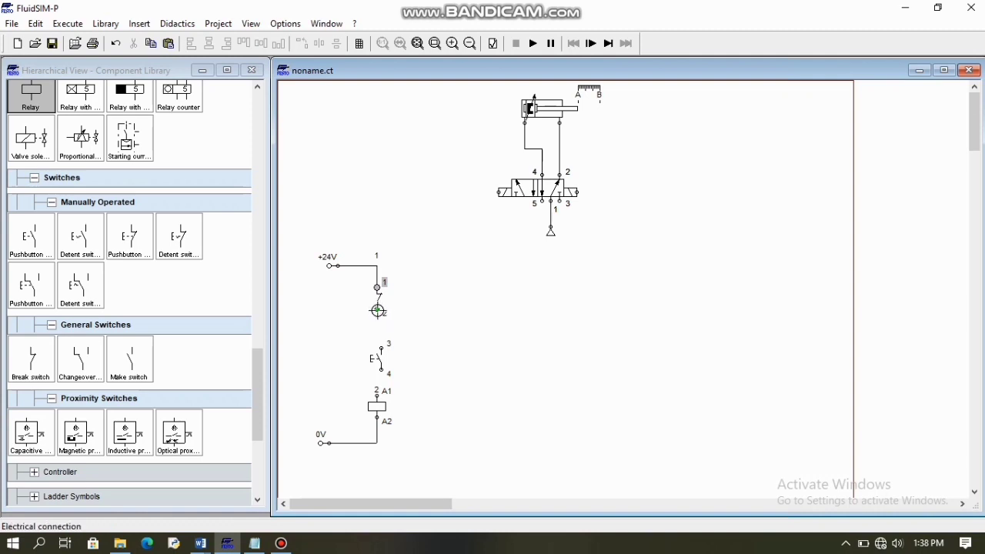
drag(377, 311, 377, 394)
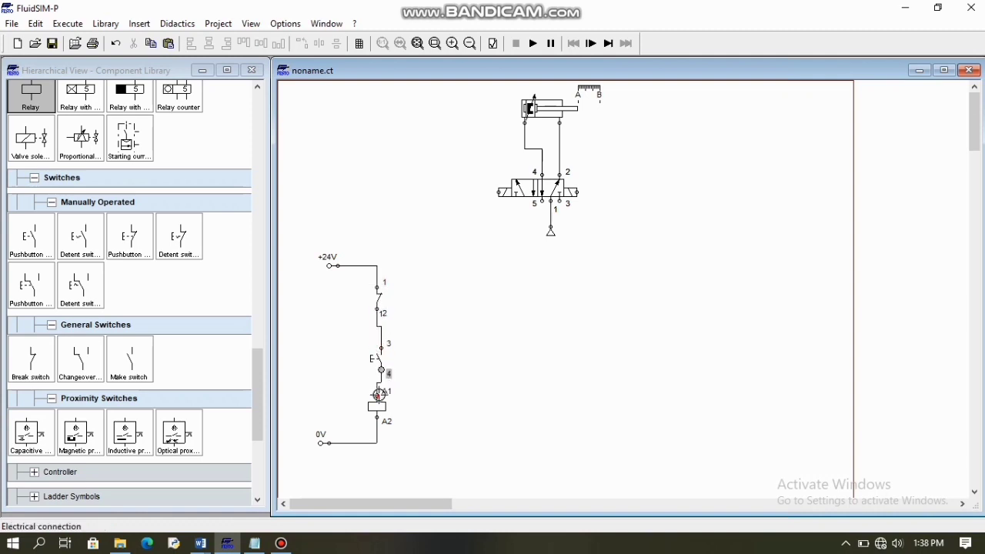
click(370, 356)
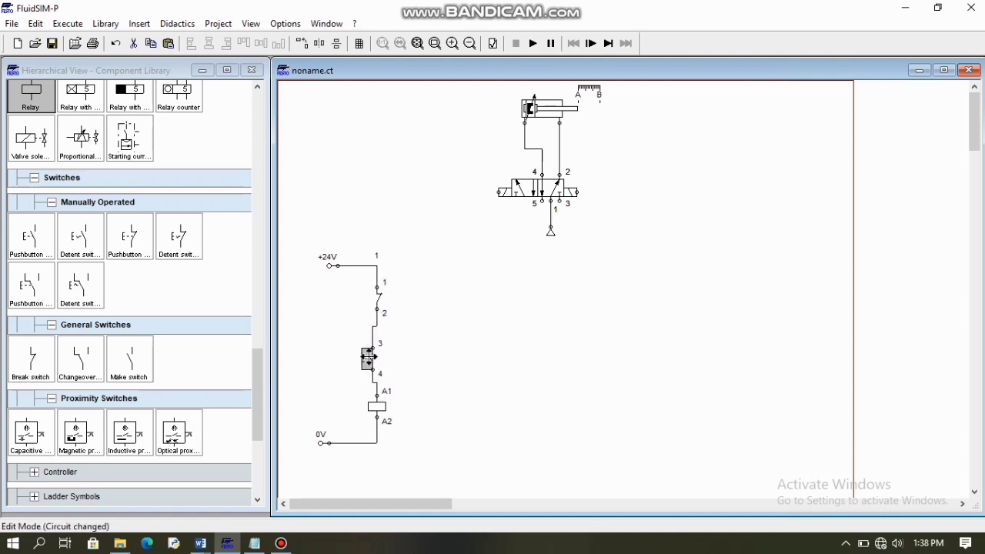
click(443, 394)
Place three make switches in a row to the right of the make pushbutton, spaced apart as separate branches
drag(129, 358, 449, 356)
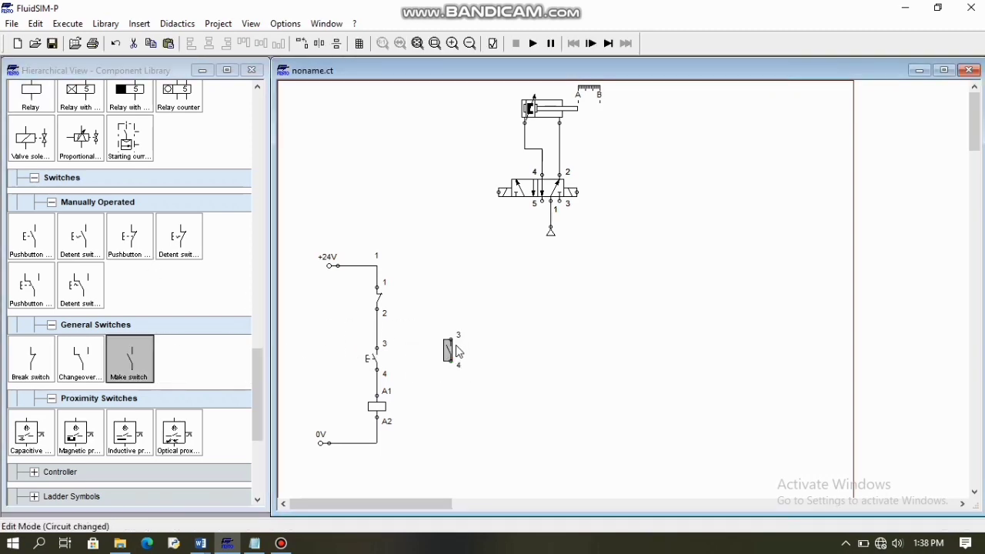
drag(150, 350, 537, 358)
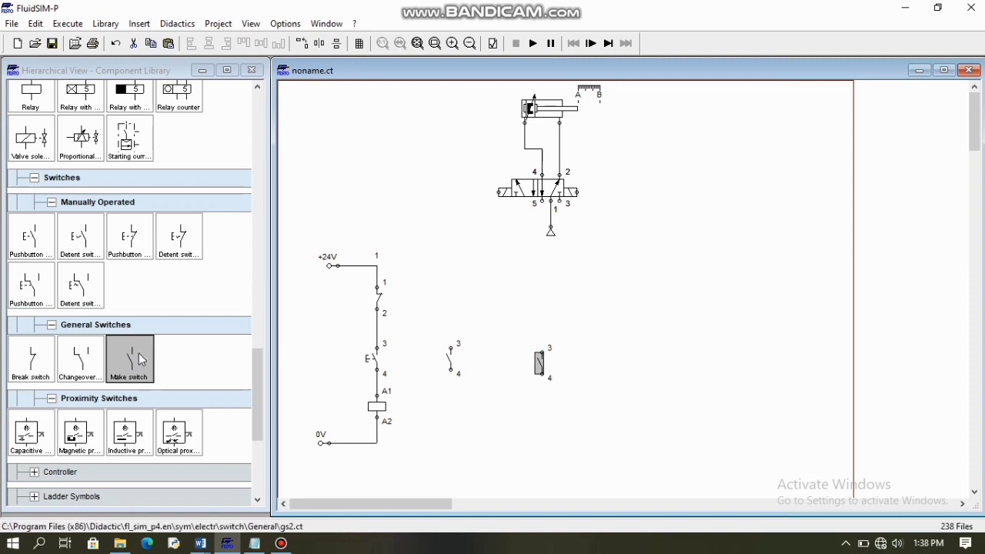
drag(139, 353, 626, 362)
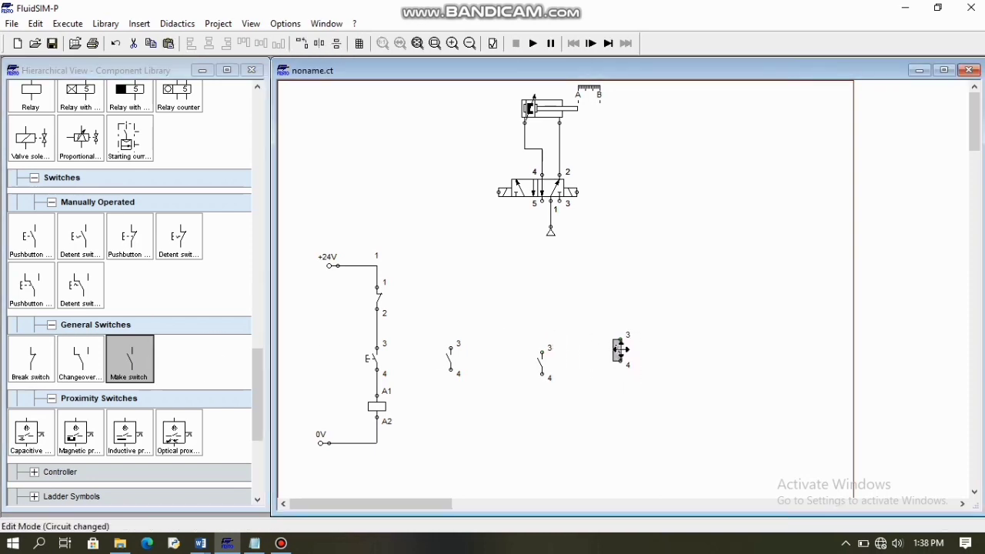
Wire the first make switch in parallel with the pushbutton, and feed the second from their lower junction with the line routed up and over
drag(451, 347, 378, 327)
drag(449, 370, 377, 383)
drag(543, 352, 452, 382)
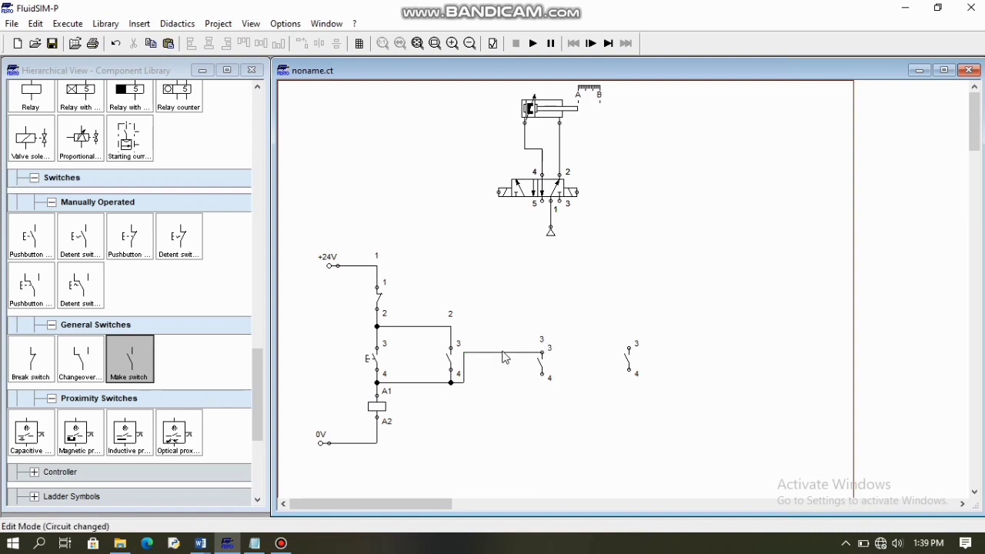
drag(506, 353, 509, 326)
drag(536, 358, 519, 359)
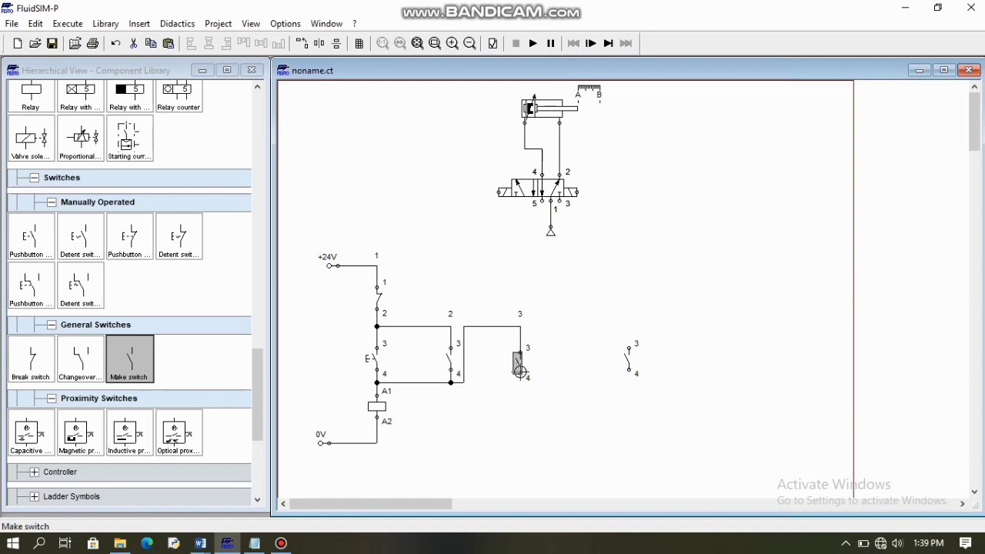
Place a valve solenoid beneath each of the second and third make switches, and wire both branches between the feed line and 0V
drag(31, 140, 525, 406)
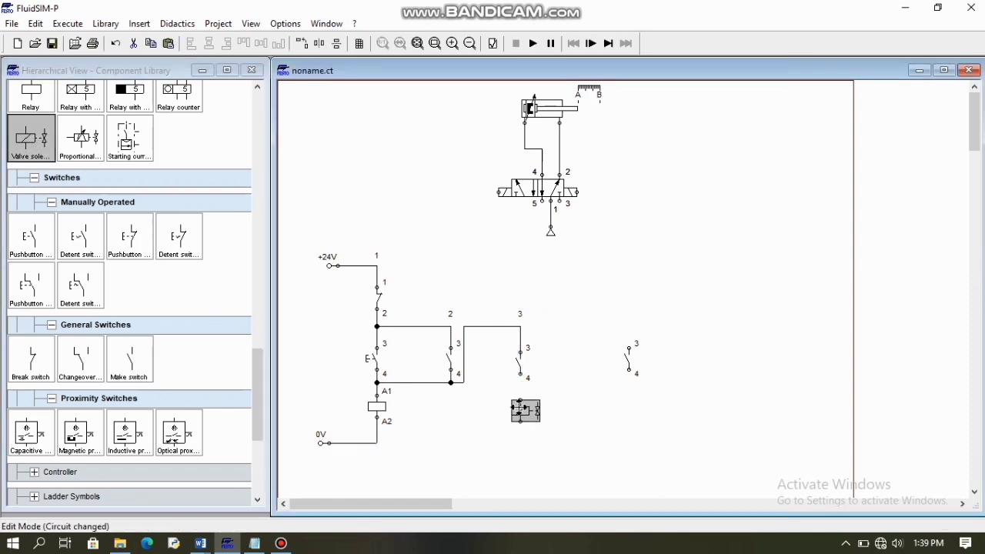
drag(42, 154, 595, 404)
drag(589, 353, 590, 357)
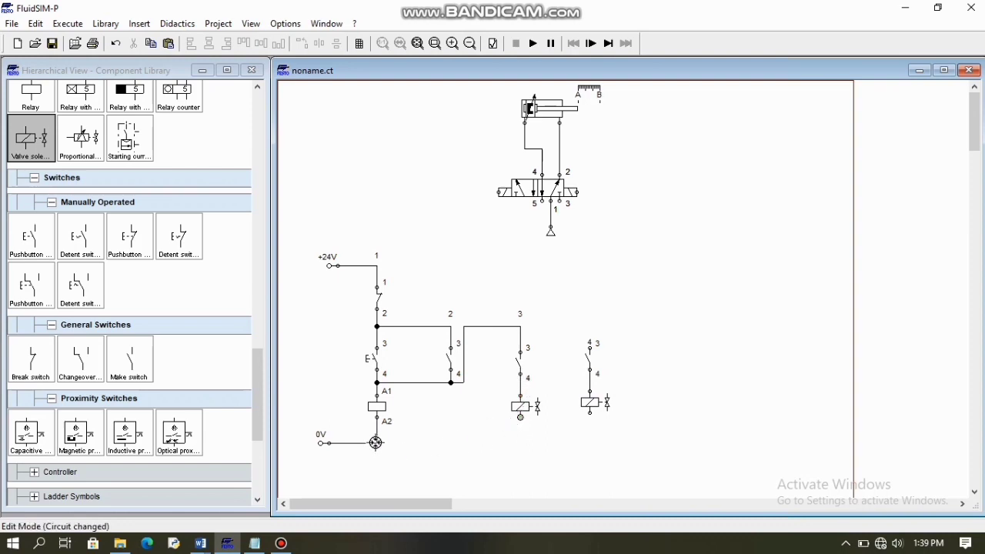
drag(377, 419, 589, 413)
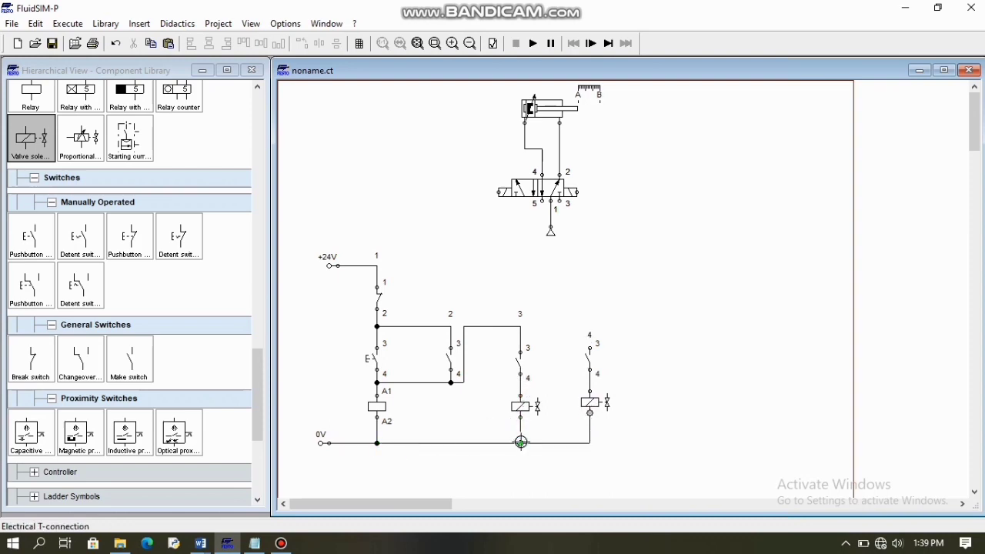
drag(590, 345, 521, 326)
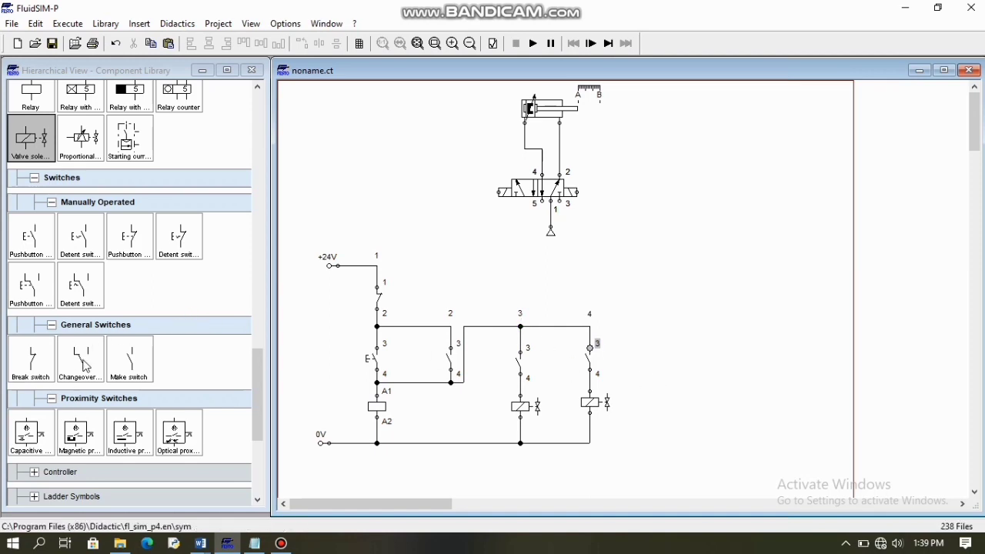
Add a relay with switch-on delay as a fifth branch, wired between the feed line and the 0V line
drag(94, 100, 672, 367)
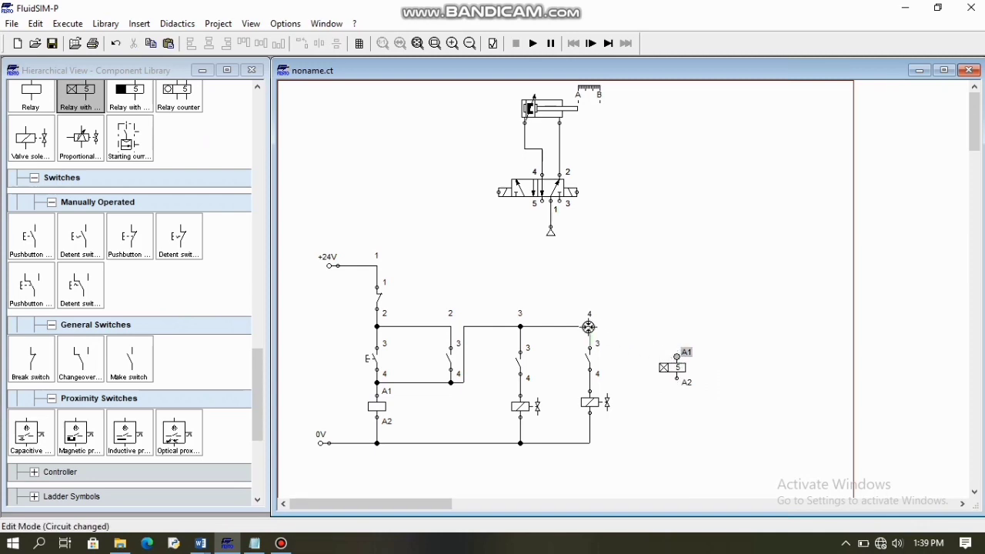
drag(589, 326, 591, 442)
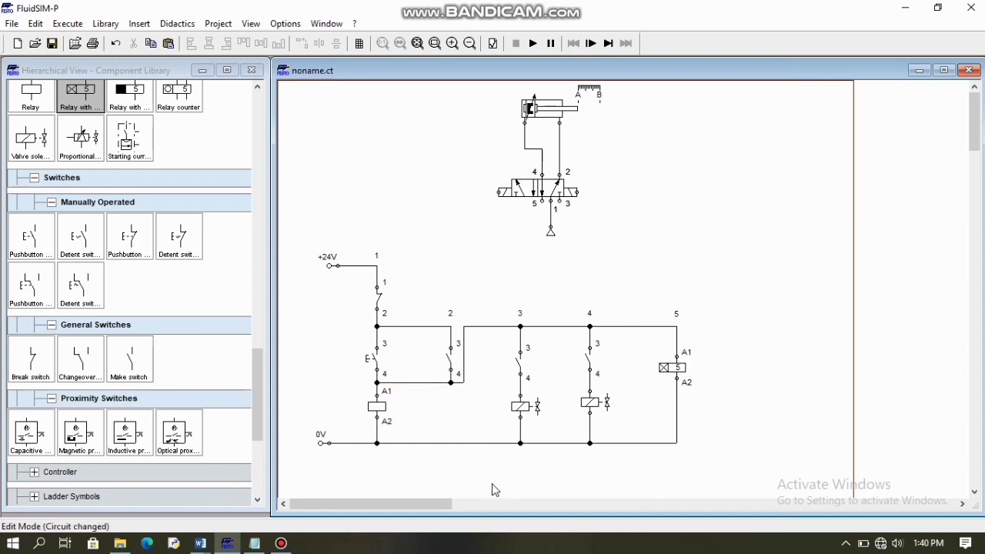
Label the break switch T1 and the make pushbutton S1
double_click(382, 298)
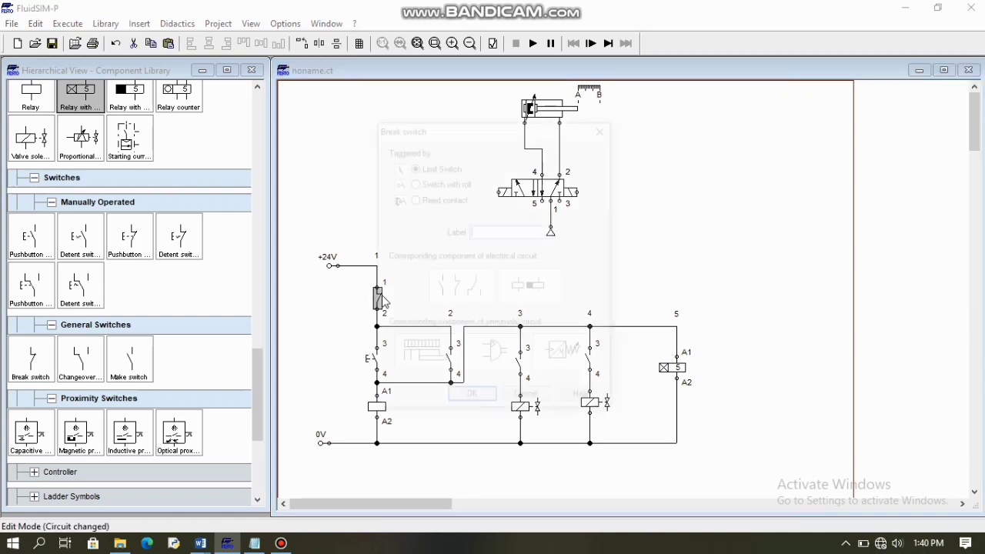
text(T1)
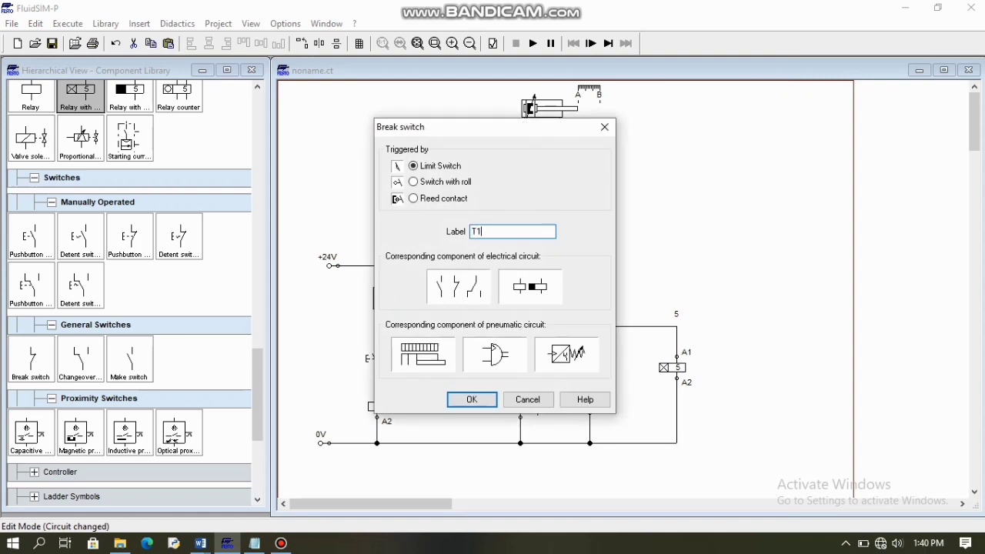
key(Return)
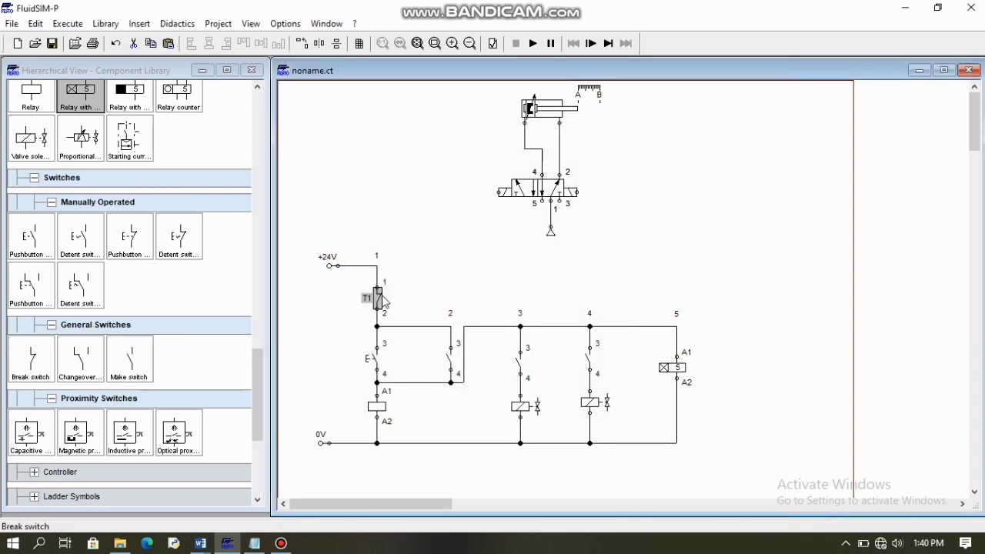
double_click(377, 362)
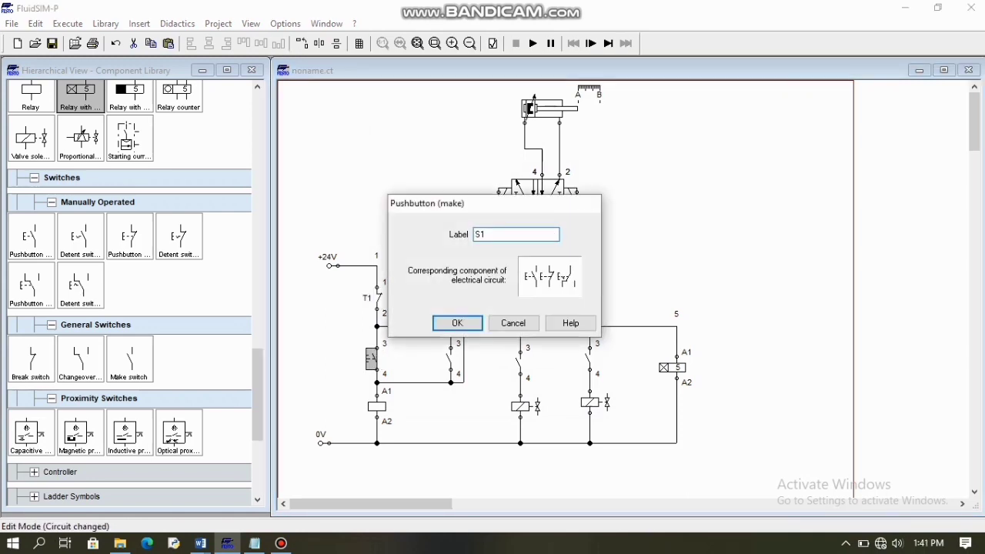
text(S1)
key(Return)
Label the relay below the pushbutton R1, and give the make switch parallel to the pushbutton the same label R1
double_click(381, 412)
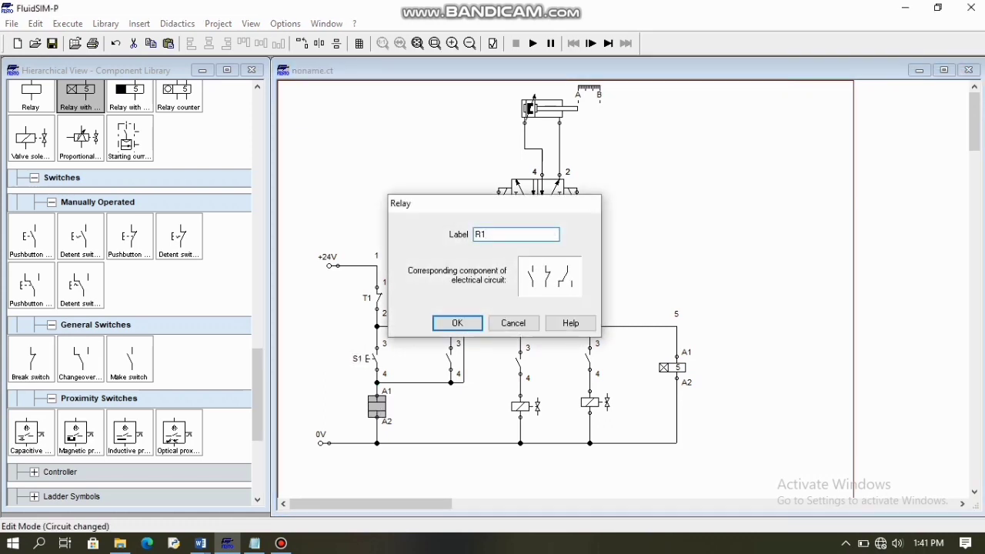
key(Return)
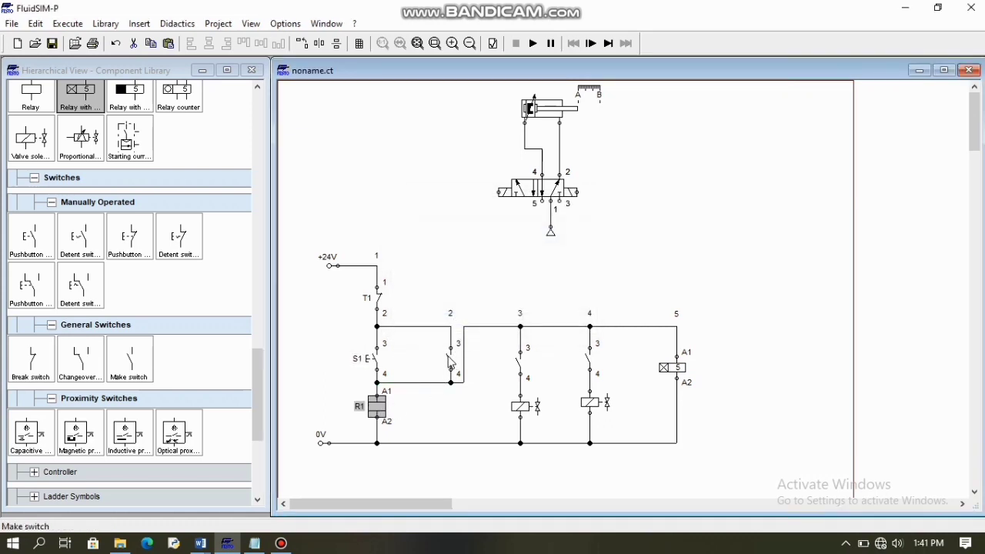
double_click(450, 362)
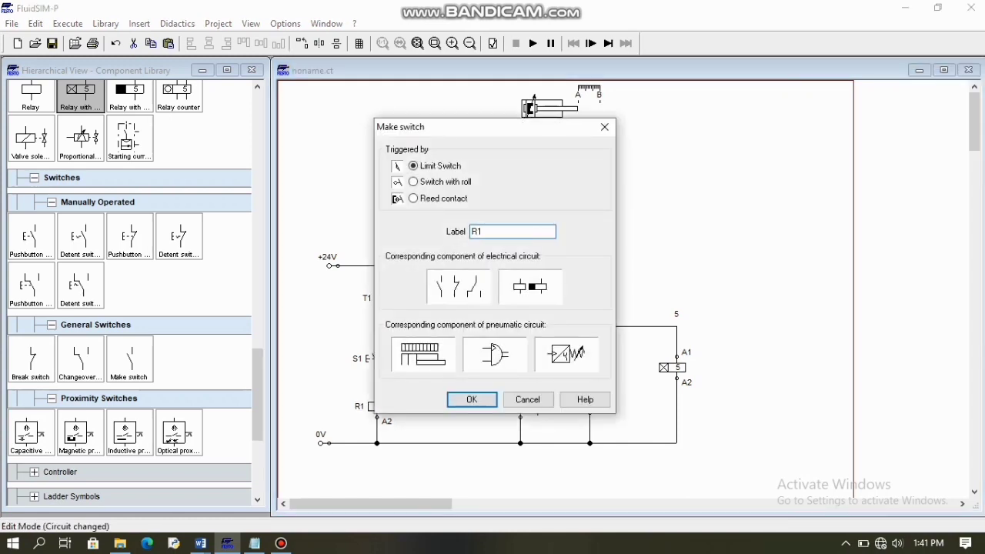
text(R1)
key(Return)
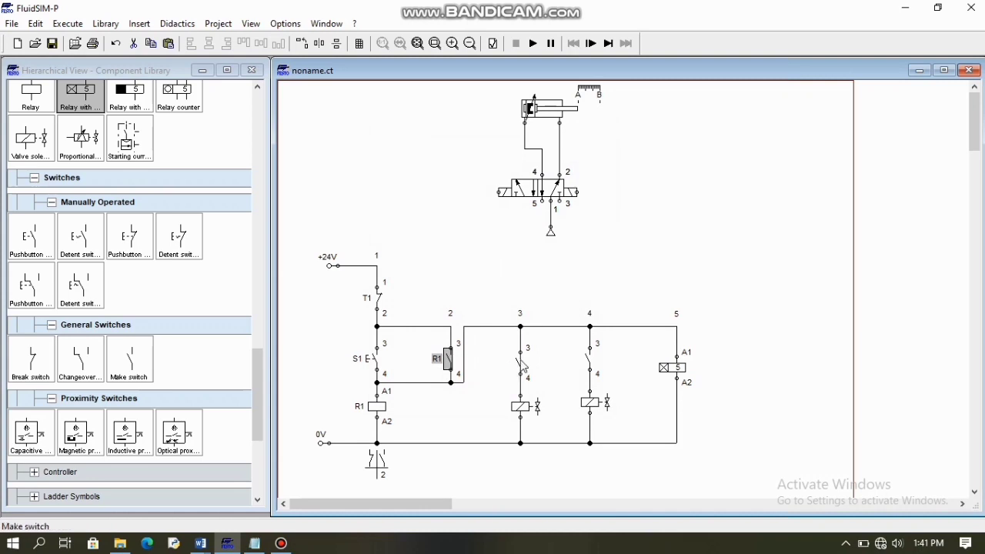
Label the make switches in branches 3 and 4 as A and B, matching the cylinder's position marks
double_click(521, 364)
text(A)
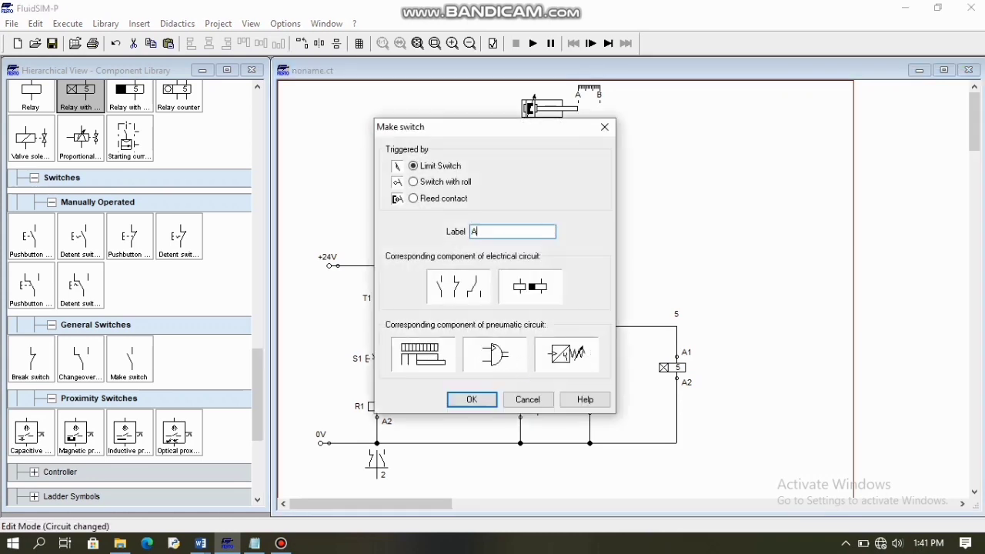
key(Return)
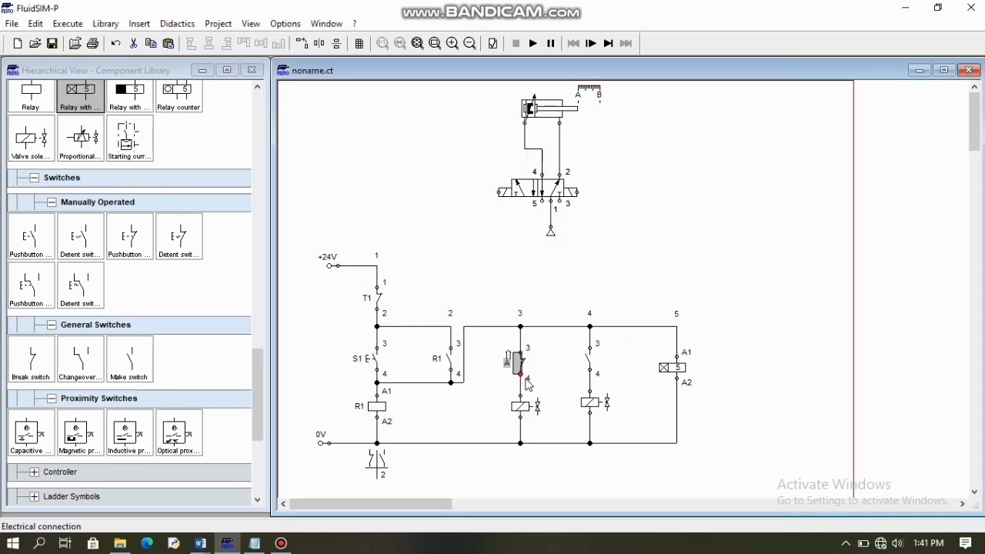
double_click(589, 365)
text(B)
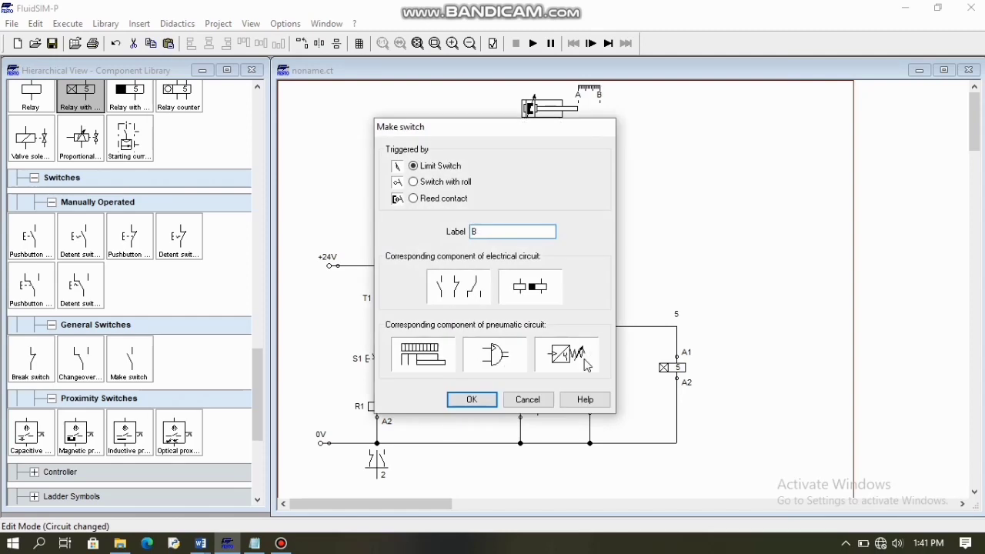
key(Return)
Label the valve solenoid in branch 3 A1 and the one in branch 4 A2
double_click(519, 406)
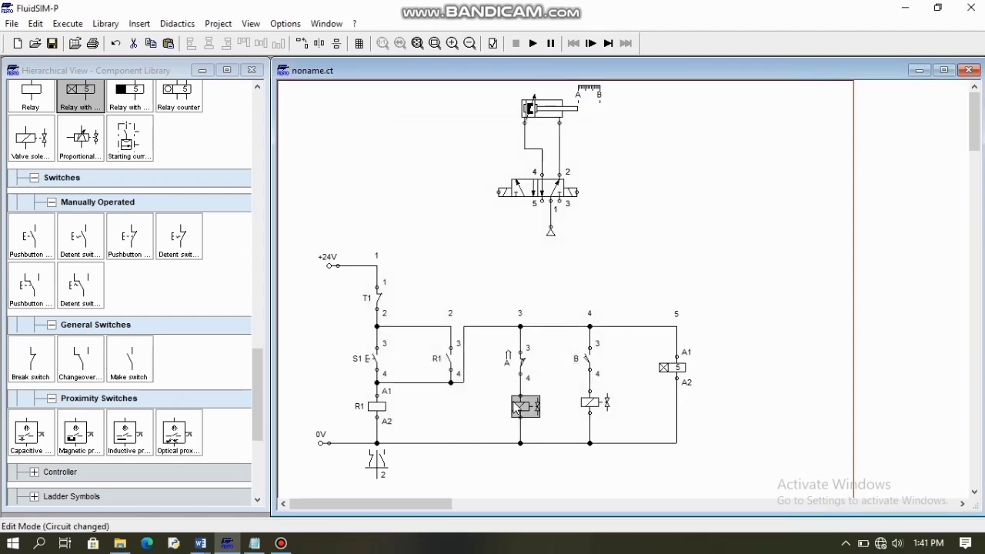
text(A1)
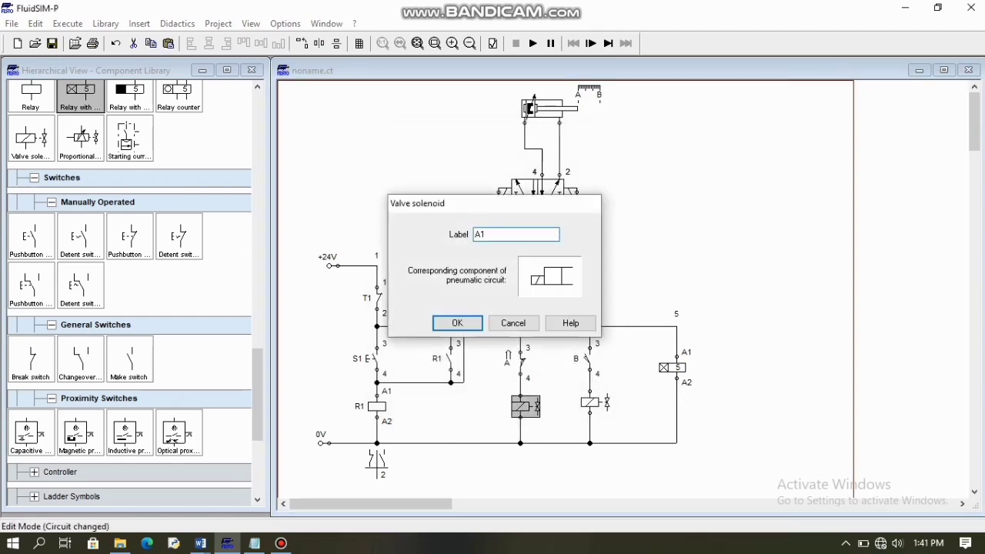
key(Return)
double_click(593, 406)
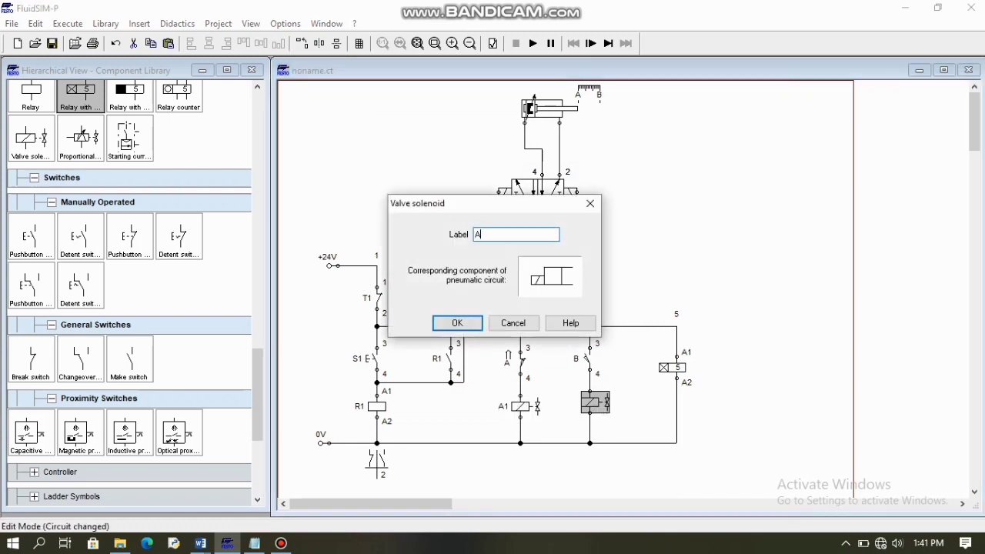
text(A2)
key(Return)
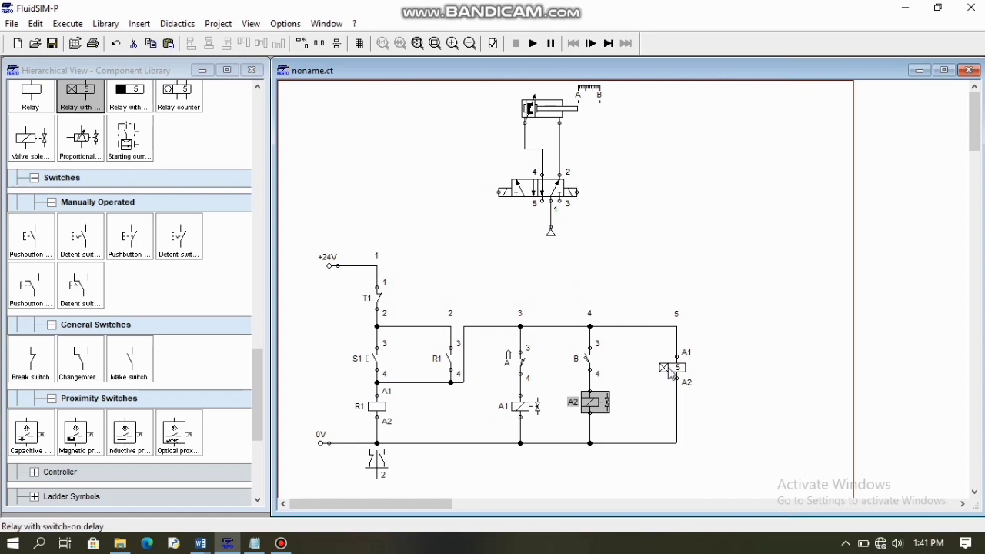
Set the switch-on delay relay's delay time to 10 seconds and label it T1
double_click(669, 372)
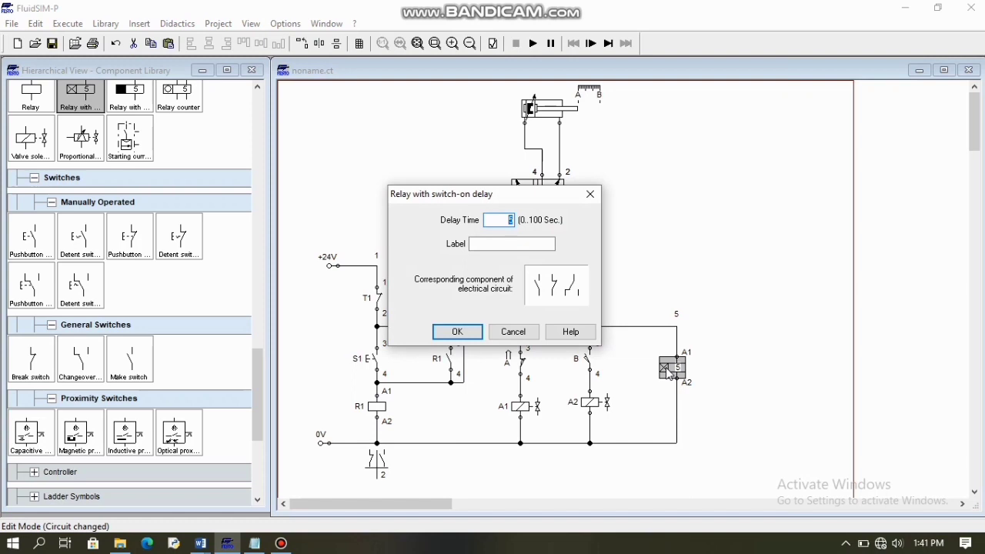
text(10)
click(534, 244)
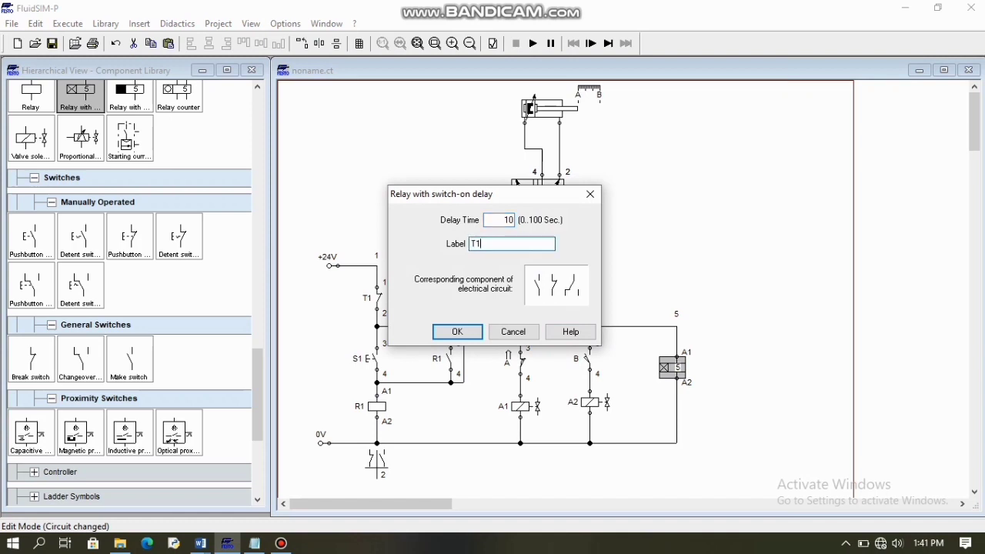
key(Return)
click(813, 394)
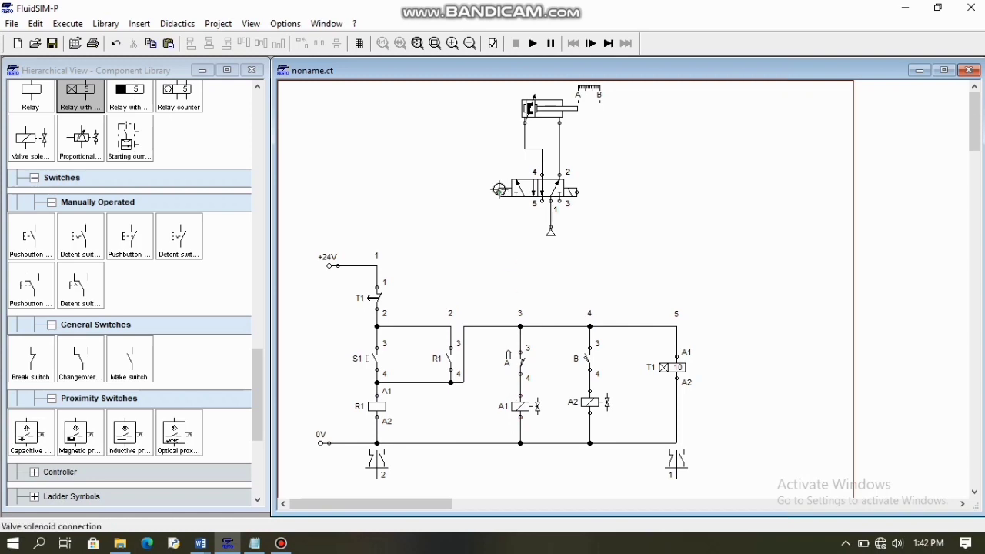
Label the directional valve's left solenoid connection A1 and its right solenoid connection A2
double_click(500, 193)
text(A)
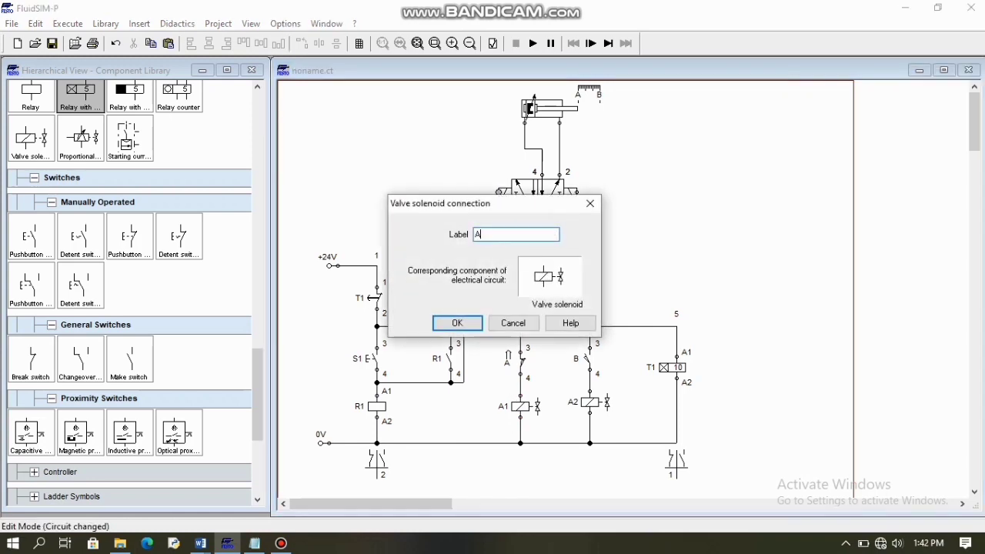
text(1)
key(Return)
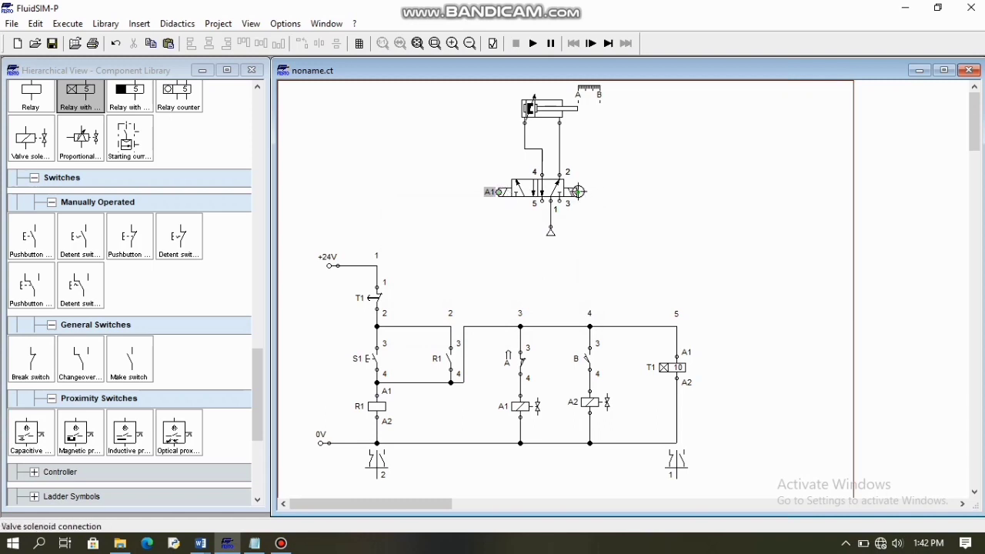
double_click(578, 192)
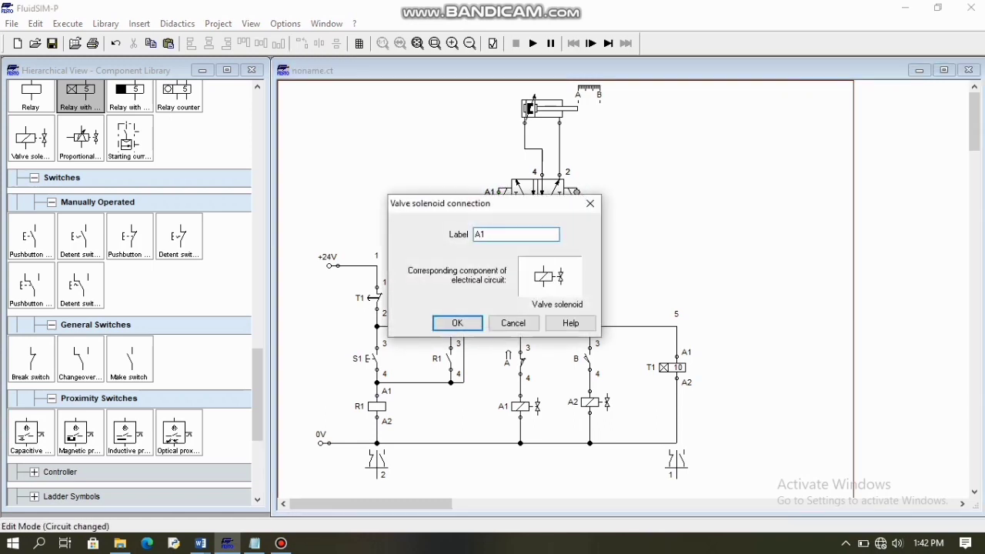
key(Return)
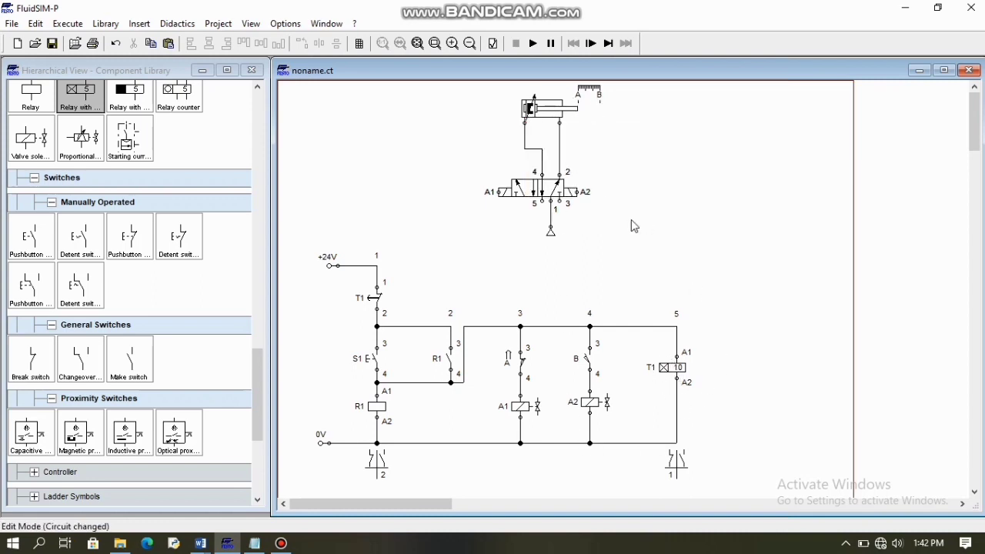
Start the circuit simulation, accepting the valve's open exhaust connections
click(533, 43)
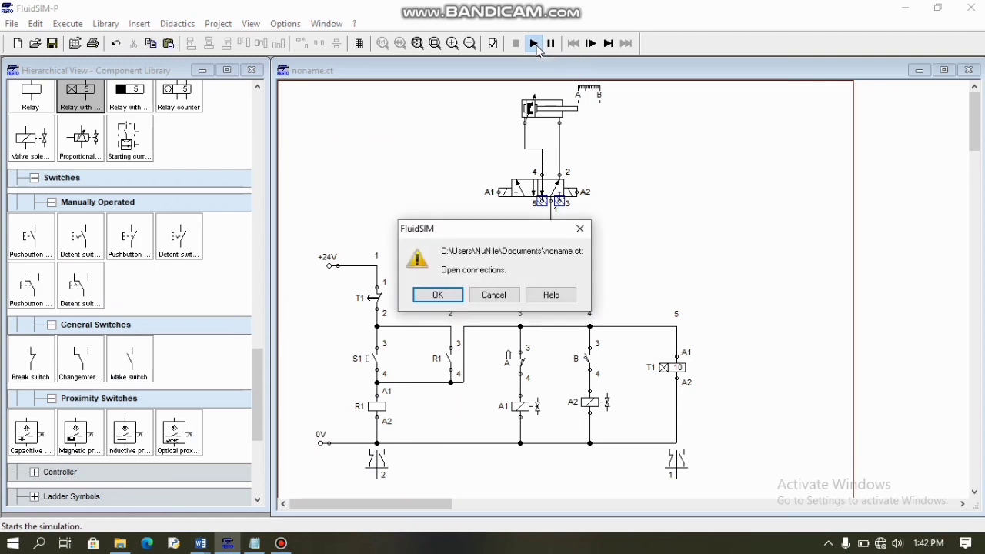
key(Return)
key(Return)
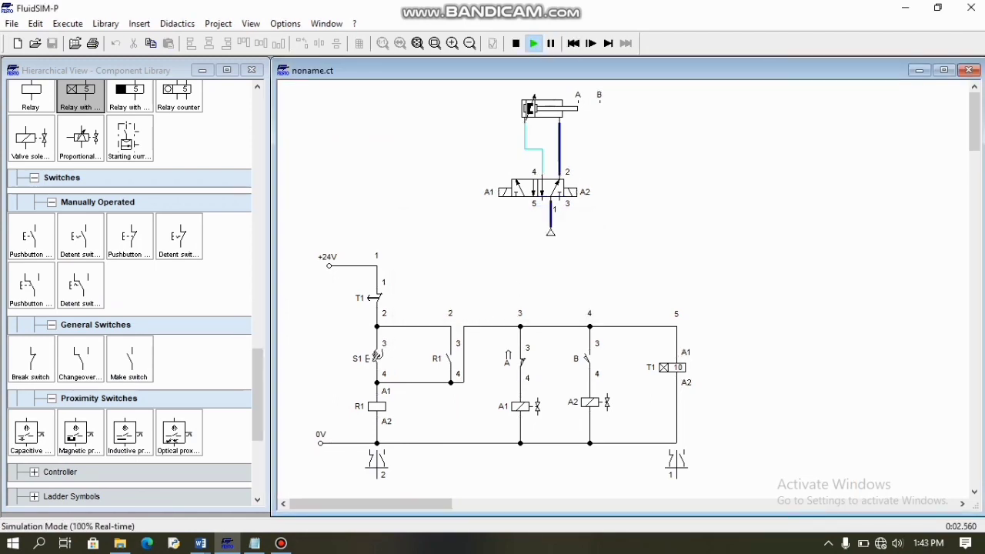
Actuate pushbutton S1 in the running simulation, and read the two assignment tasks in the Notepad notes
click(377, 356)
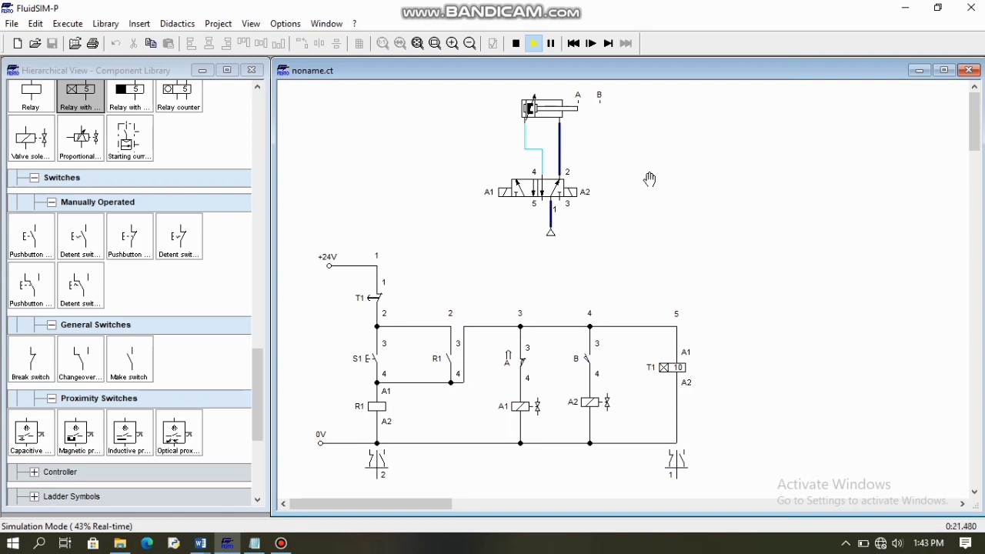
click(255, 544)
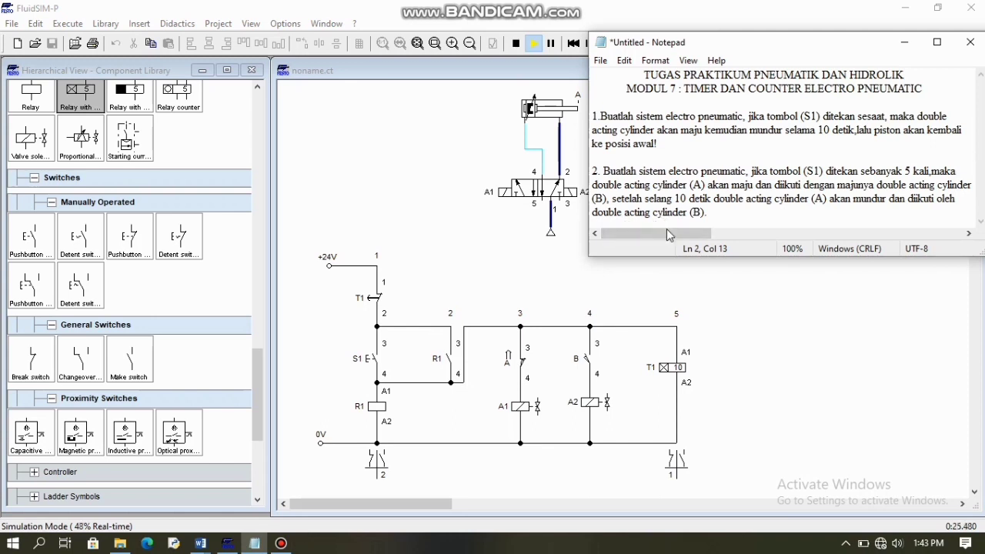
click(659, 315)
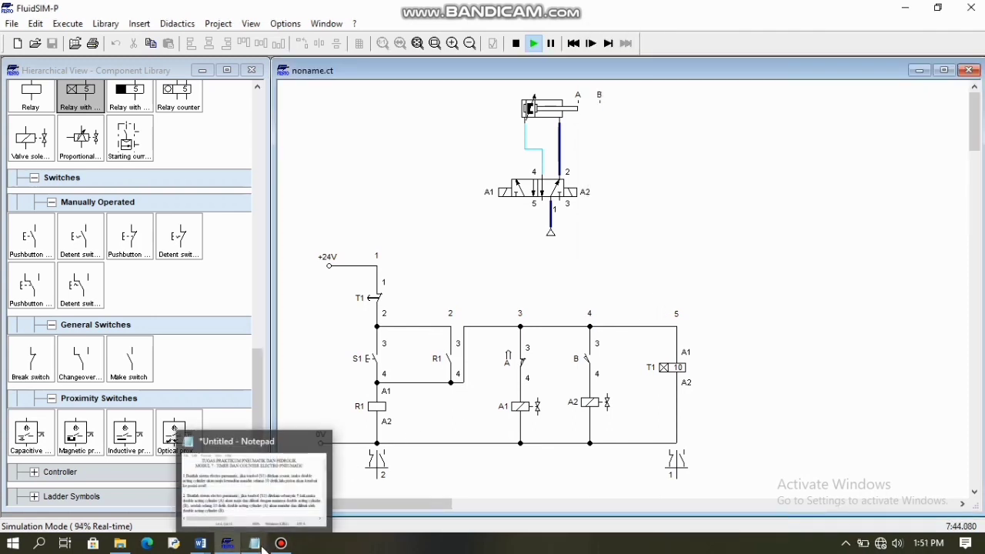
click(255, 543)
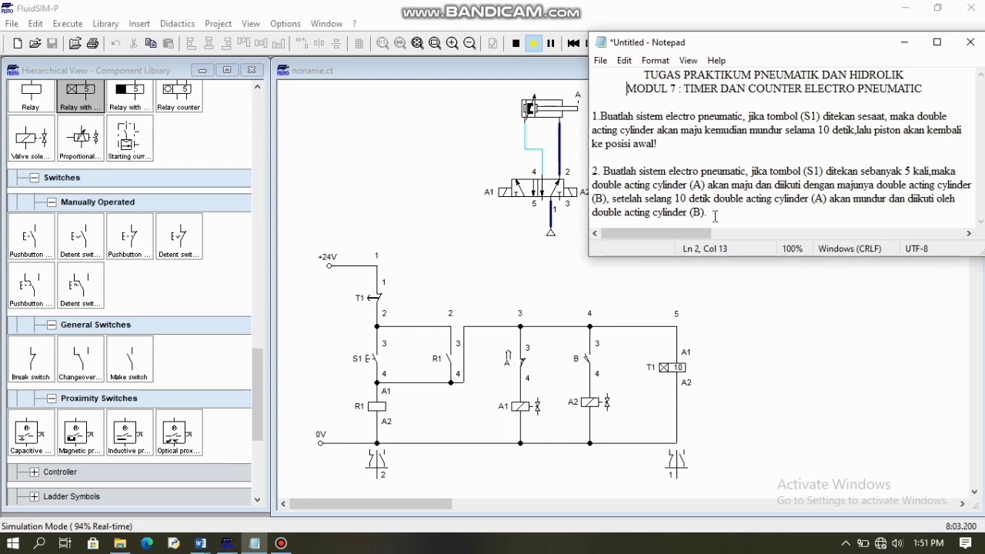
click(742, 286)
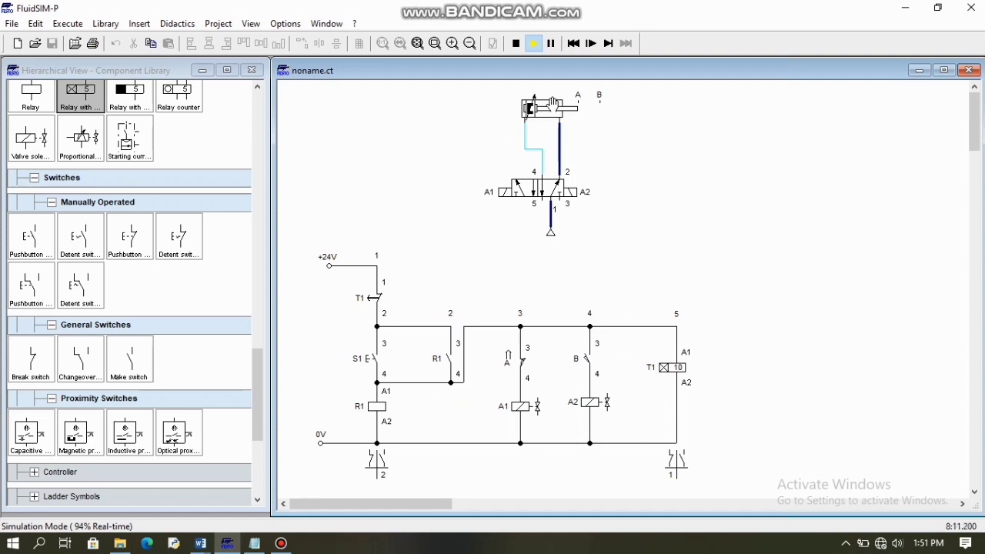
Stop the simulation and copy the pneumatic assembly of cylinder, directional valve and compressed air supply
click(517, 44)
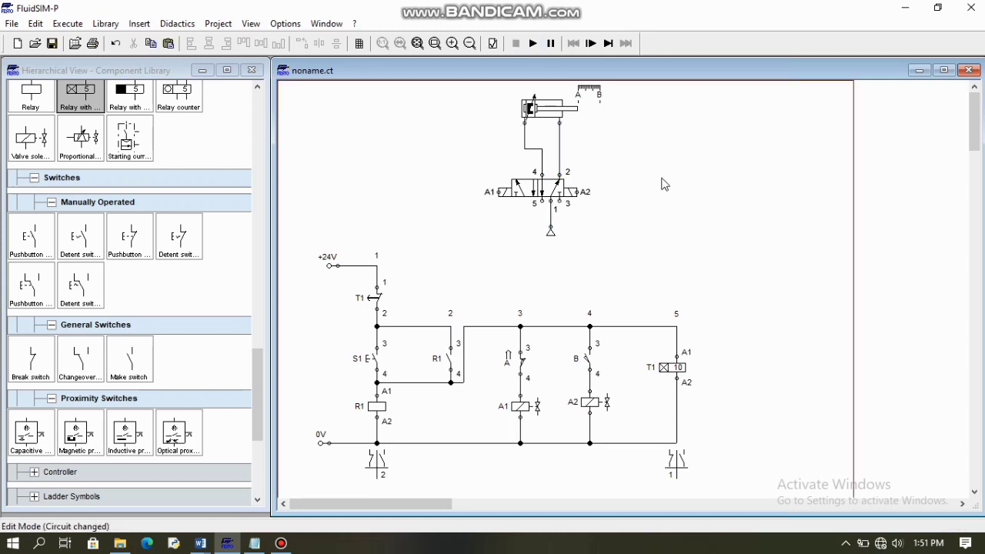
drag(462, 86, 644, 246)
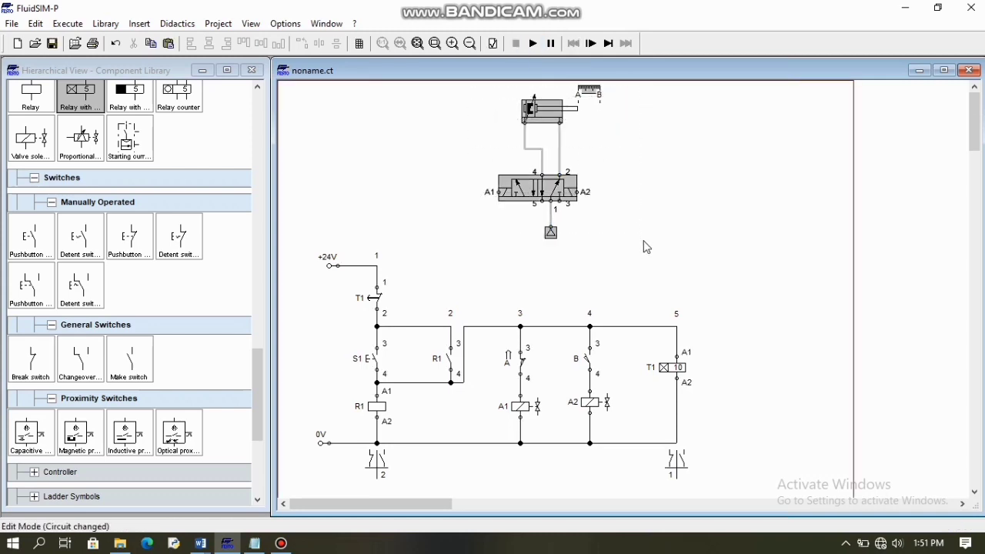
right_click(644, 246)
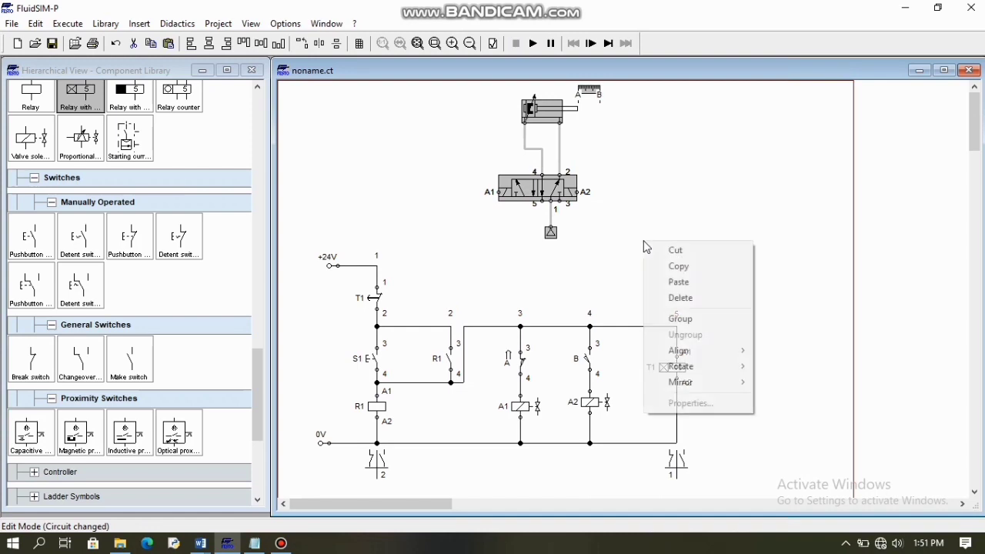
click(680, 267)
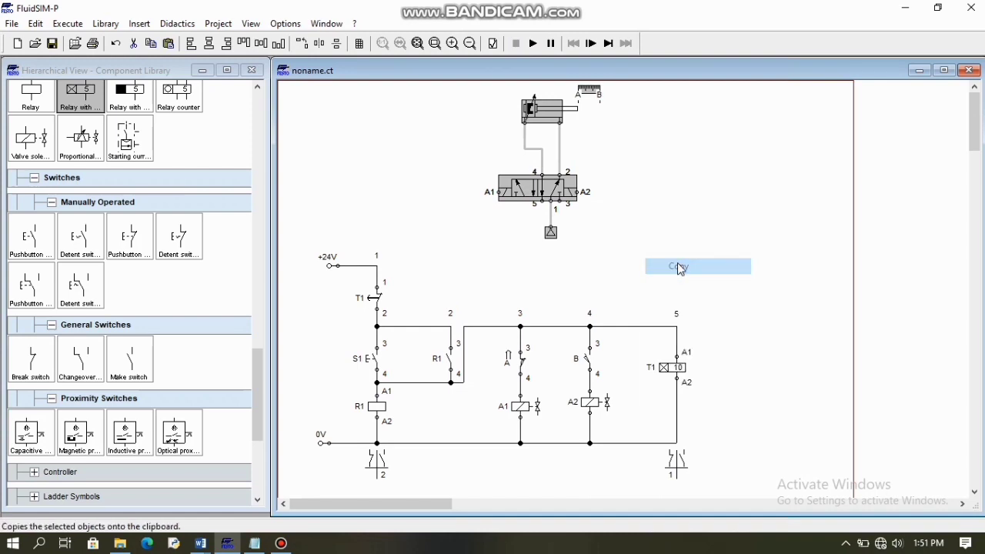
Create a new circuit file and paste the copied pneumatic assembly into it
click(17, 44)
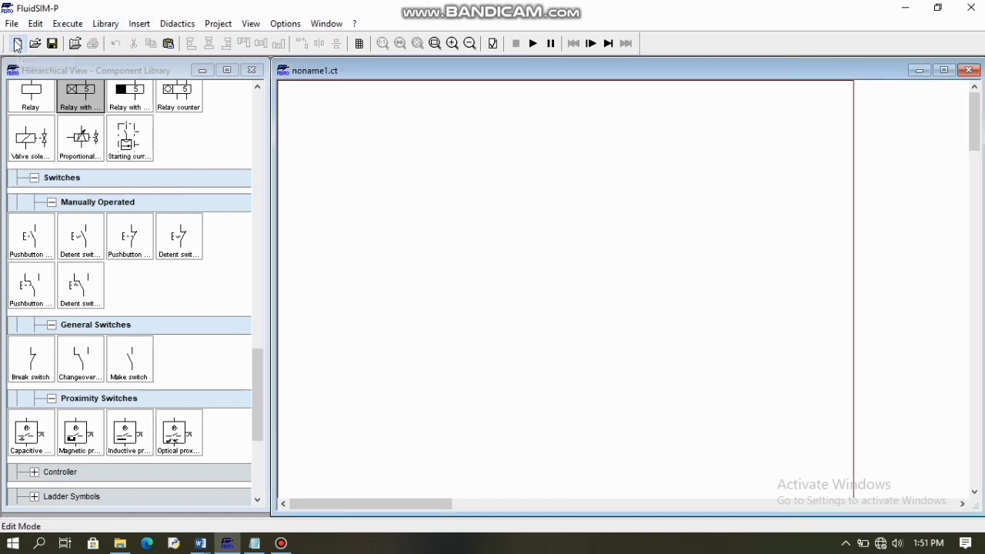
right_click(464, 136)
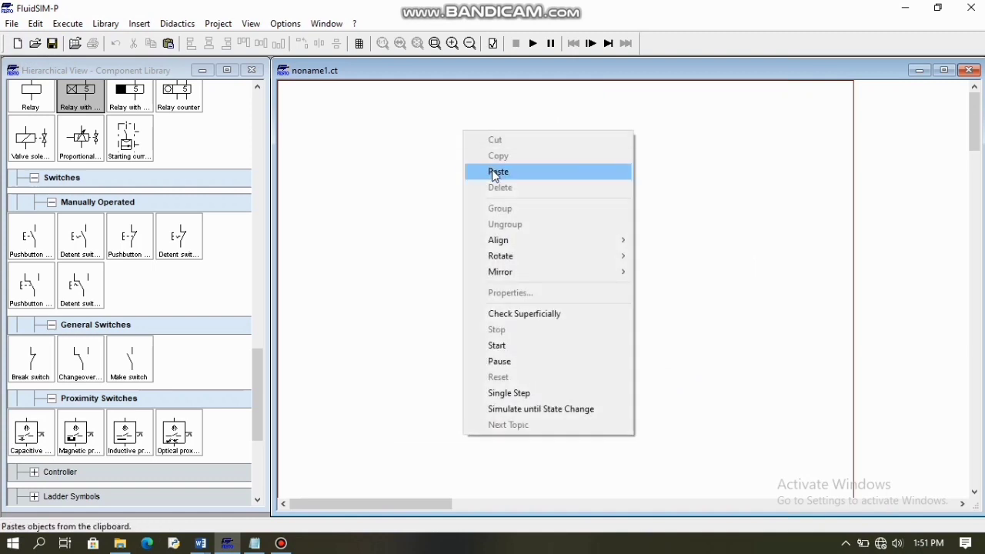
click(492, 170)
Move the pasted pneumatic assembly up and left to the upper part of the drawing sheet
key(Up)
key(Up)
key(Up)
key(Up)
key(Up)
key(Up)
key(Up)
key(Up)
key(Up)
key(Up)
key(Up)
key(Up)
key(Up)
key(Up)
key(Up)
key(Up)
key(Up)
key(Up)
key(Up)
key(Up)
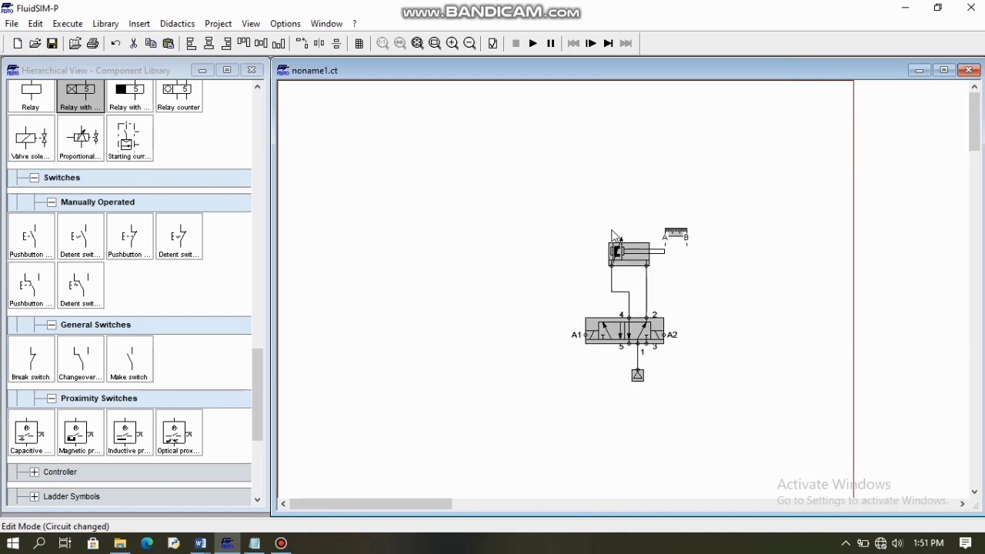
key(Left)
key(Left)
key(Left)
key(Left)
key(Left)
key(Left)
key(Left)
key(Left)
key(Left)
key(Left)
key(Left)
key(Left)
key(Left)
key(Left)
key(Left)
key(Left)
key(Left)
key(Left)
key(Left)
key(Left)
key(Left)
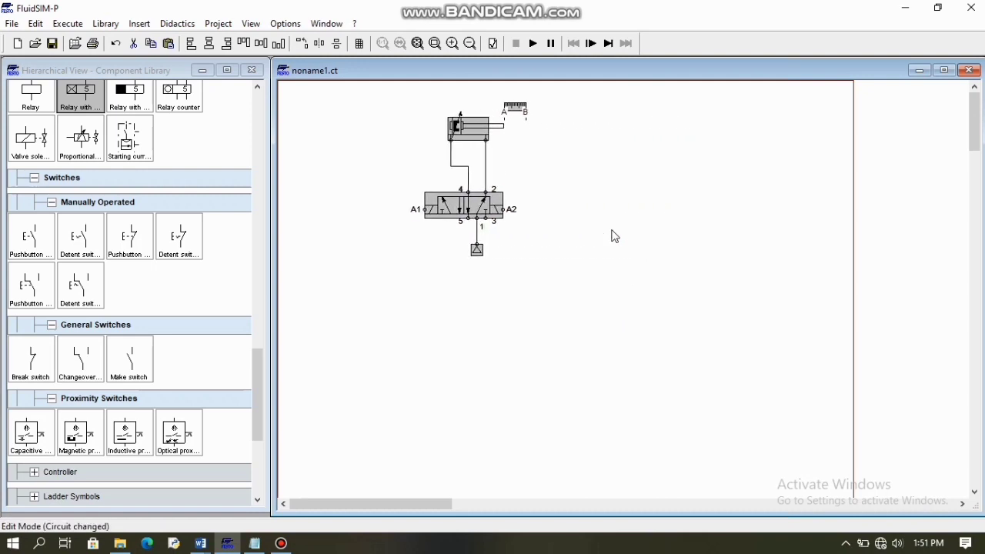
click(600, 211)
Paste a second copy of the pneumatic assembly and move it up beside the first, at about the same height
right_click(598, 208)
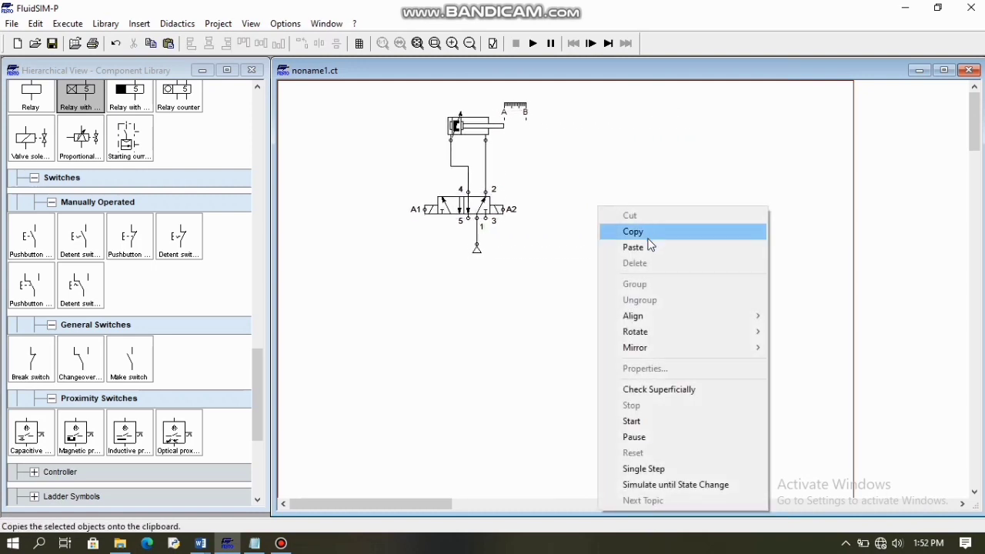
click(649, 248)
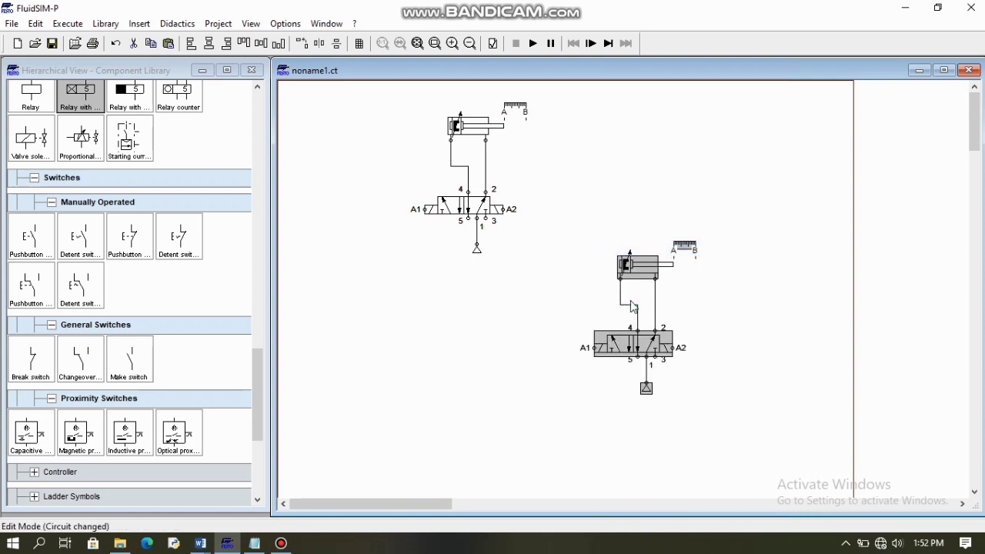
key(Up)
key(Up)
key(Up)
key(Up)
key(Up)
key(Up)
key(Up)
key(Up)
key(Up)
key(Up)
key(Up)
key(Up)
key(Up)
key(Up)
key(Up)
key(Up)
key(Up)
key(Up)
key(Up)
key(Up)
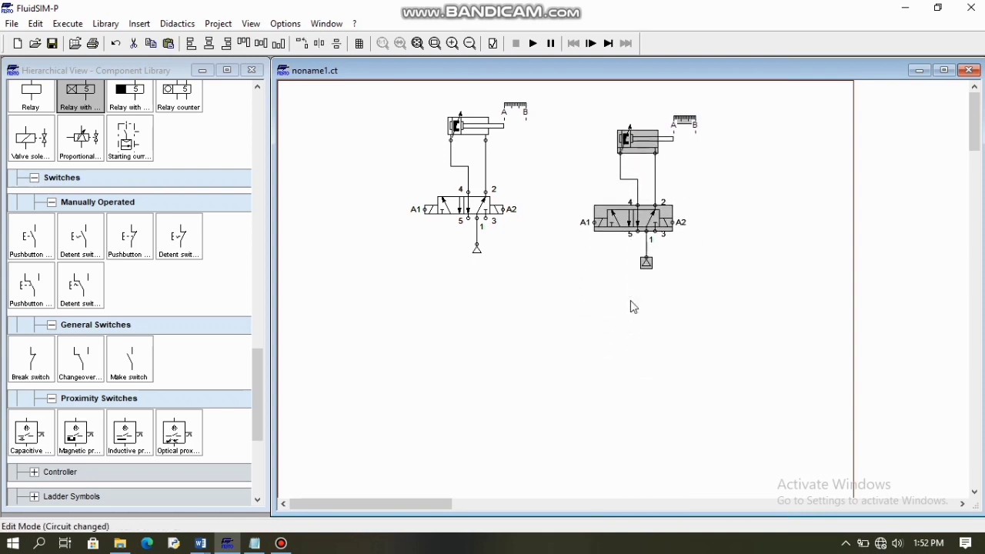
key(Up)
key(Up)
key(Up)
key(Up)
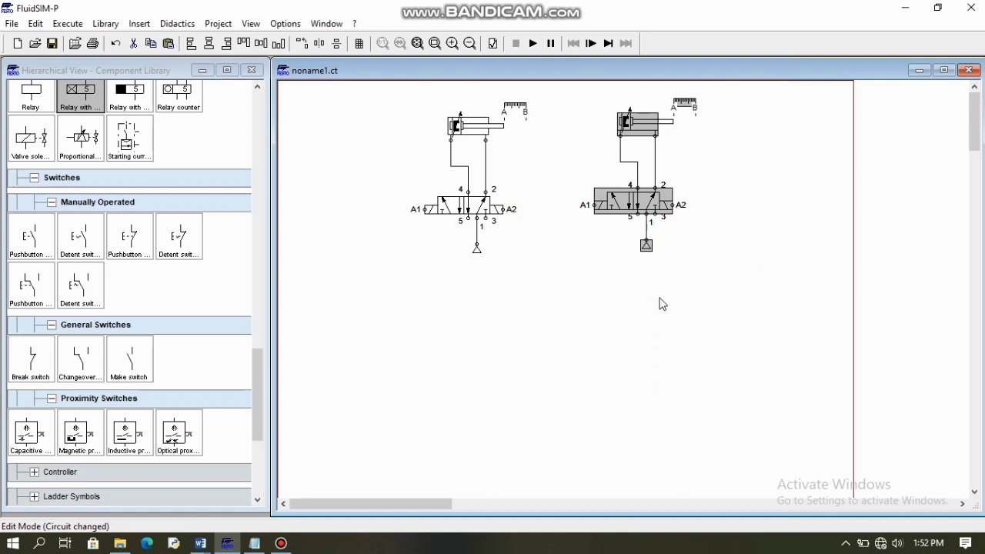
click(662, 304)
Replace the right valve's own air supply with a line from its port 1 to the left supply, moved midway between the valves
click(647, 247)
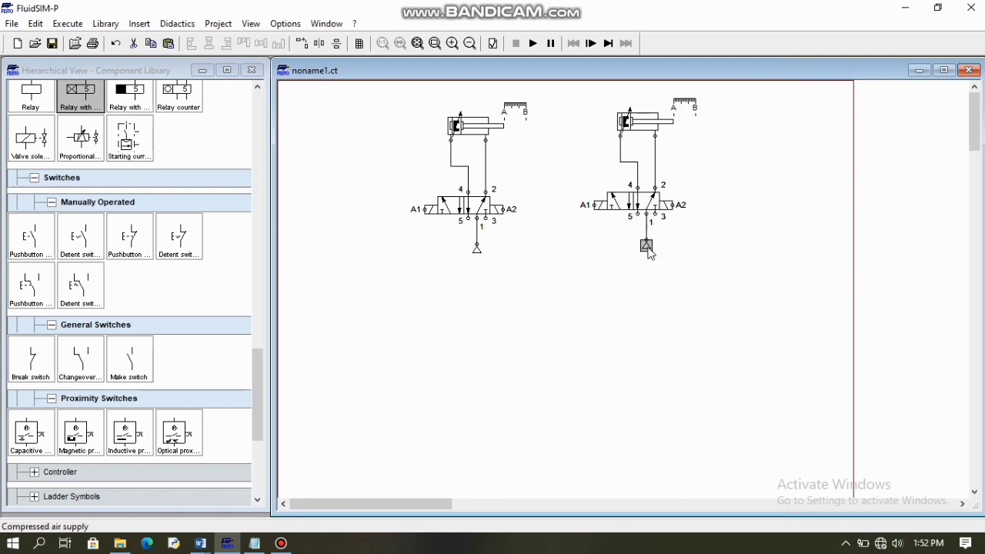
key(Delete)
drag(477, 251, 563, 261)
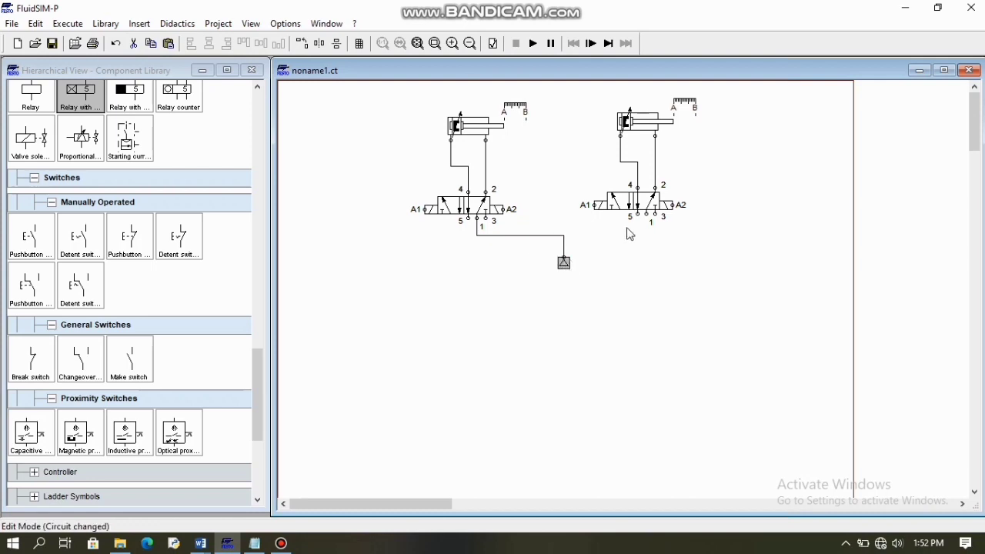
drag(646, 215, 562, 238)
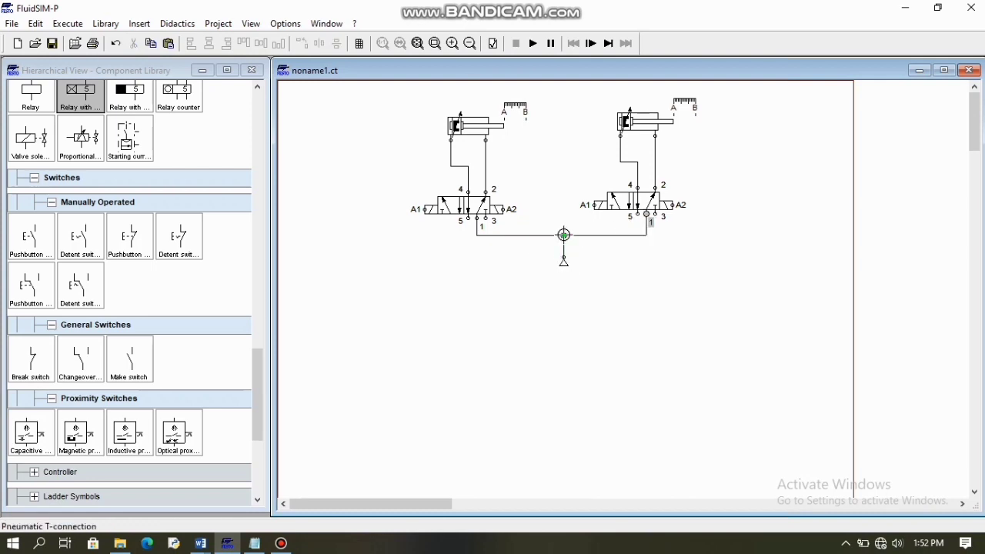
Relabel the right cylinder's actuating positions as C at 0 mm and D at 100 mm
double_click(648, 124)
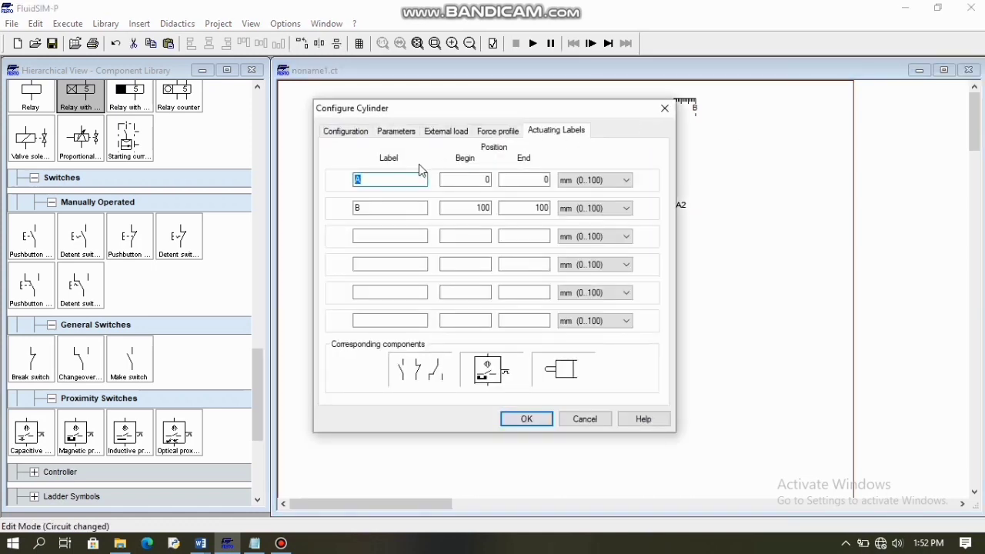
click(373, 208)
key(BackSpace)
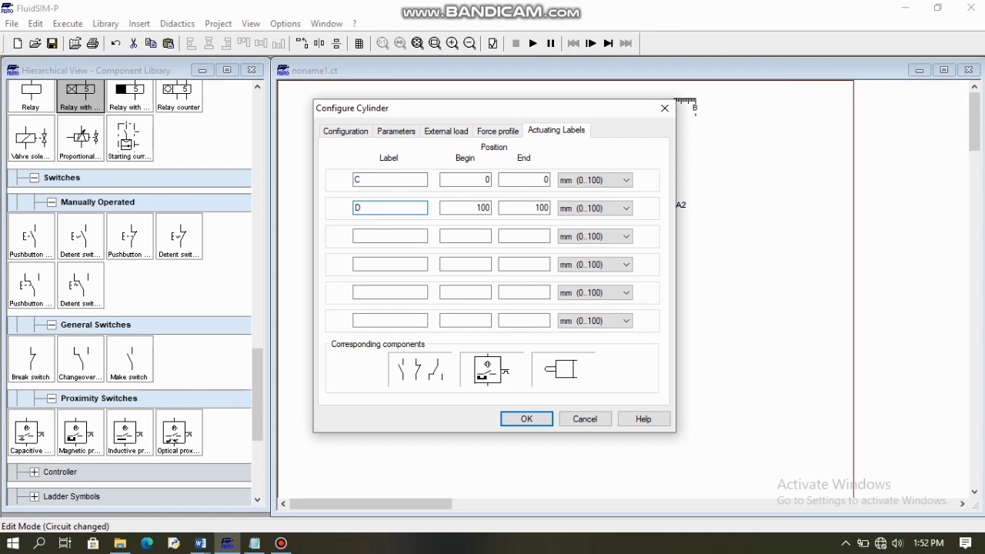
key(Return)
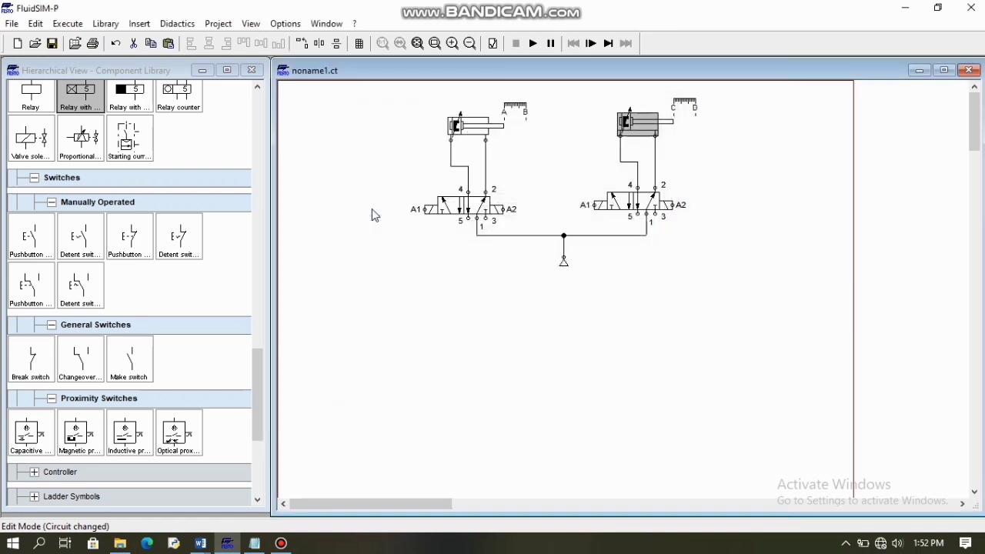
Label the right valve's left solenoid connection B1 and its right solenoid connection B2
double_click(591, 211)
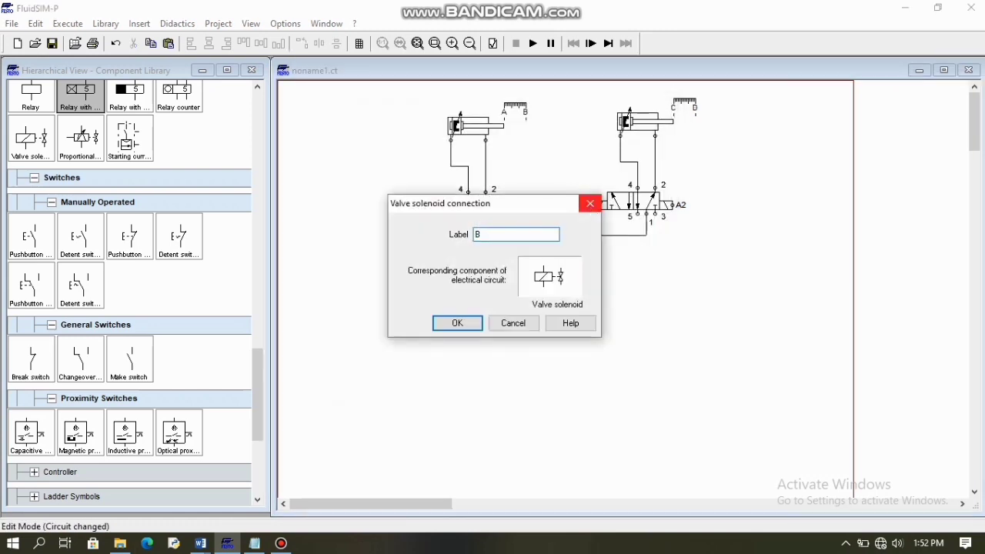
text(B1)
click(590, 205)
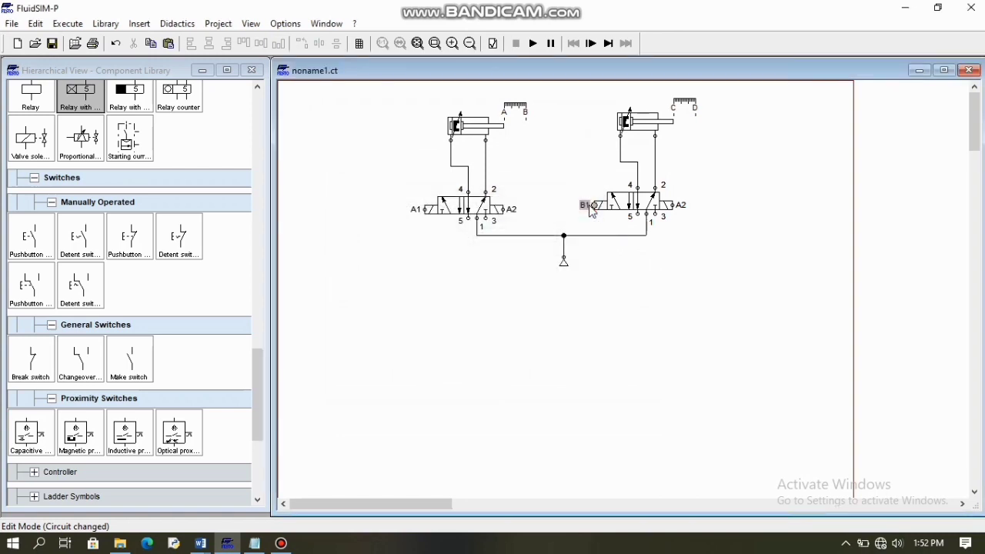
double_click(682, 213)
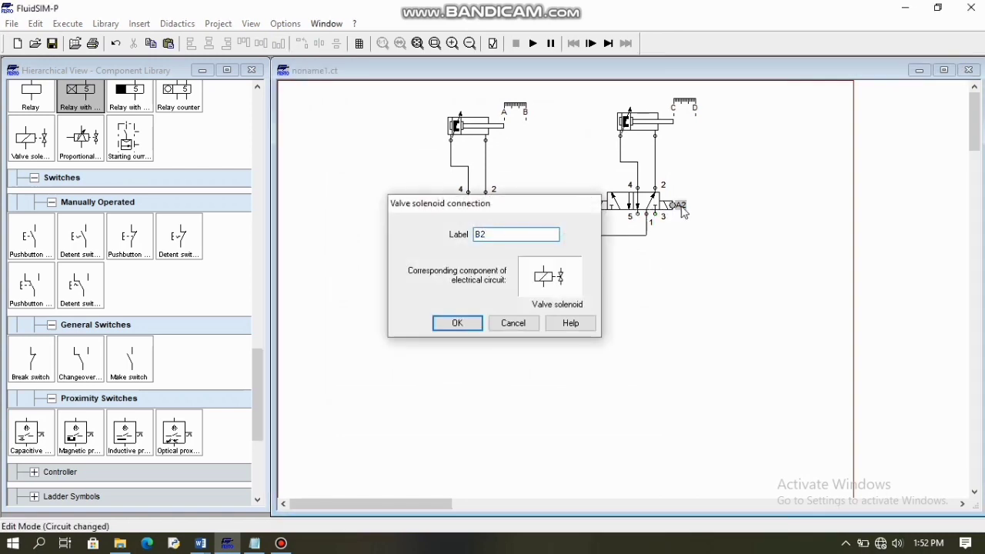
key(Return)
Add a text object reading PISTON A to the left of the first cylinder
drag(261, 360, 253, 454)
drag(33, 444, 395, 133)
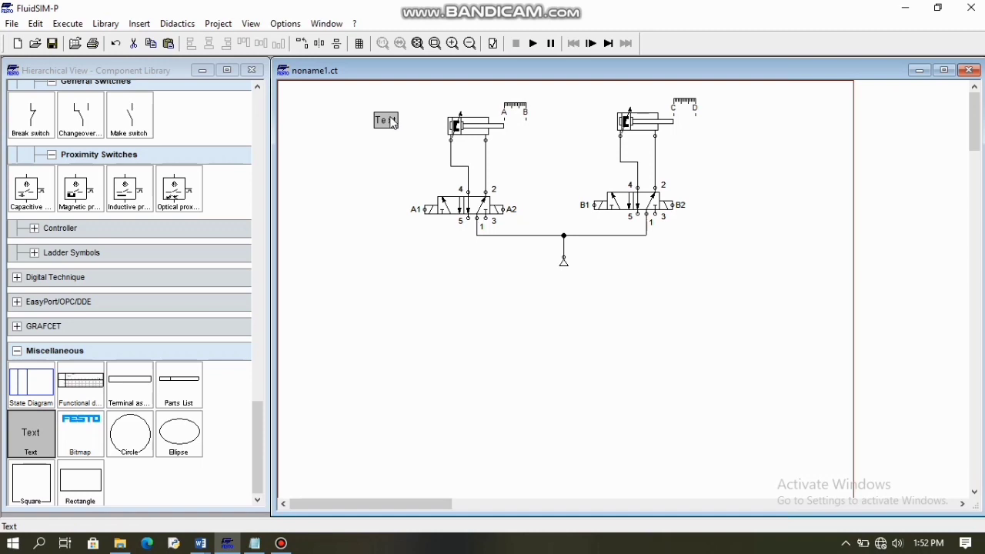
double_click(387, 121)
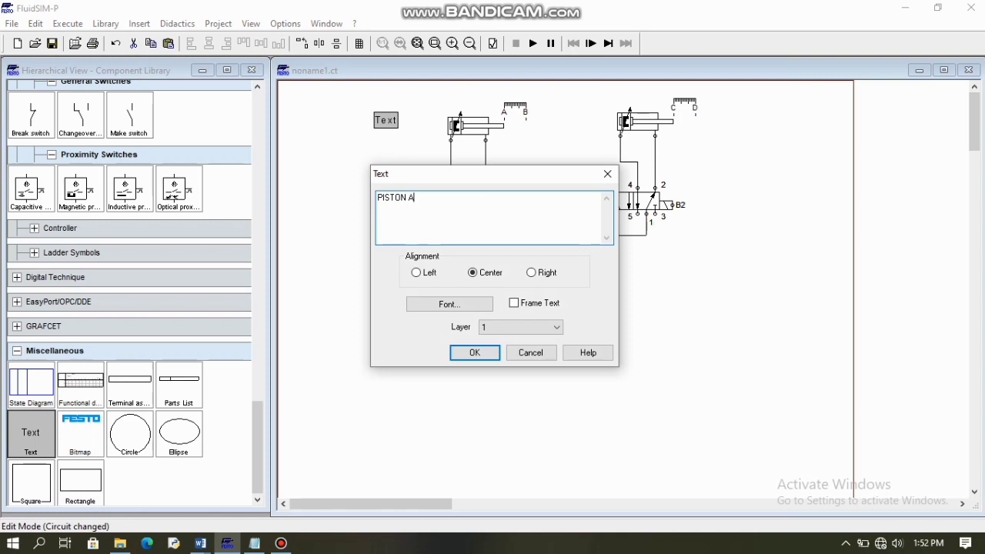
text(PISTON A)
key(Return)
Copy the PISTON A text to the right of the second cylinder and change the copy to PISTON B
right_click(399, 133)
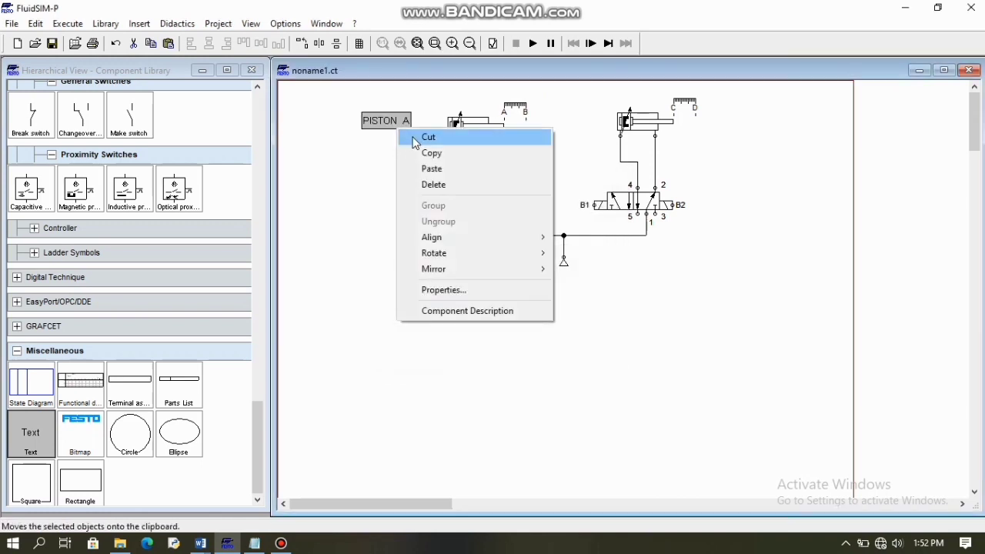
click(414, 151)
right_click(754, 142)
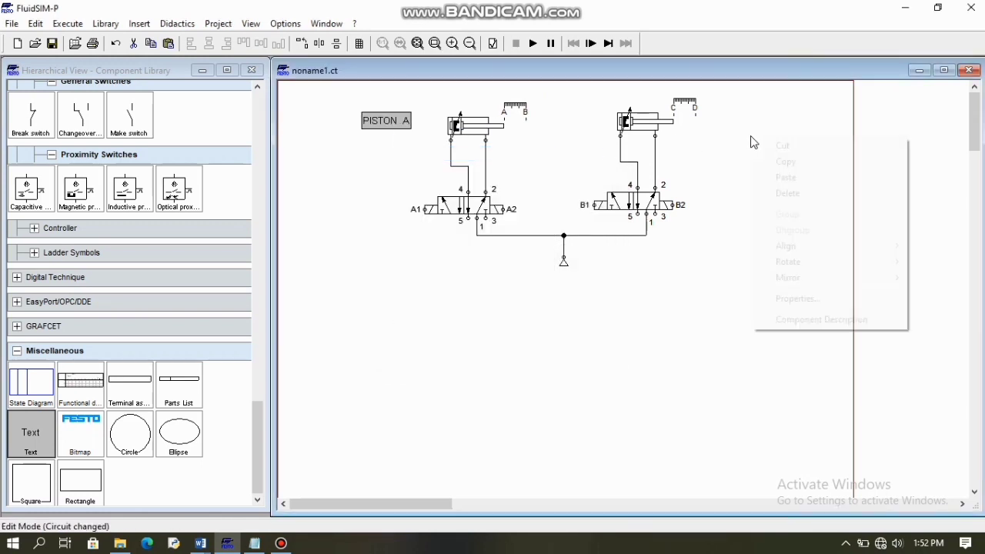
click(784, 179)
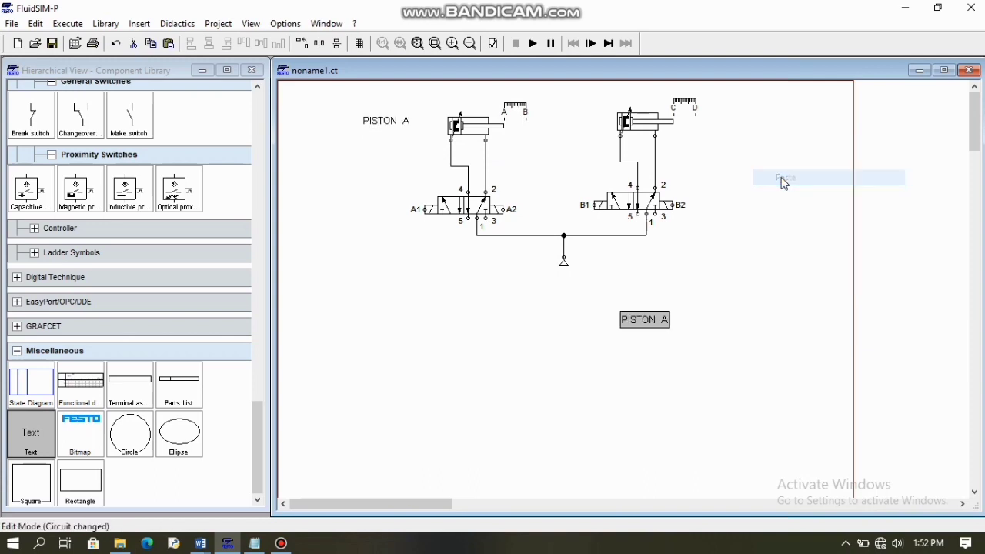
drag(660, 321, 743, 127)
double_click(743, 127)
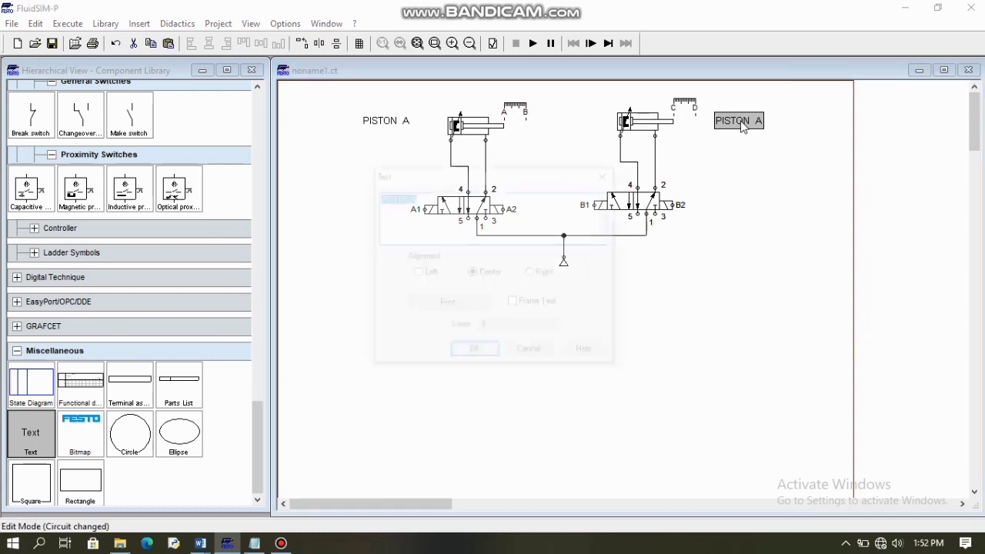
click(475, 209)
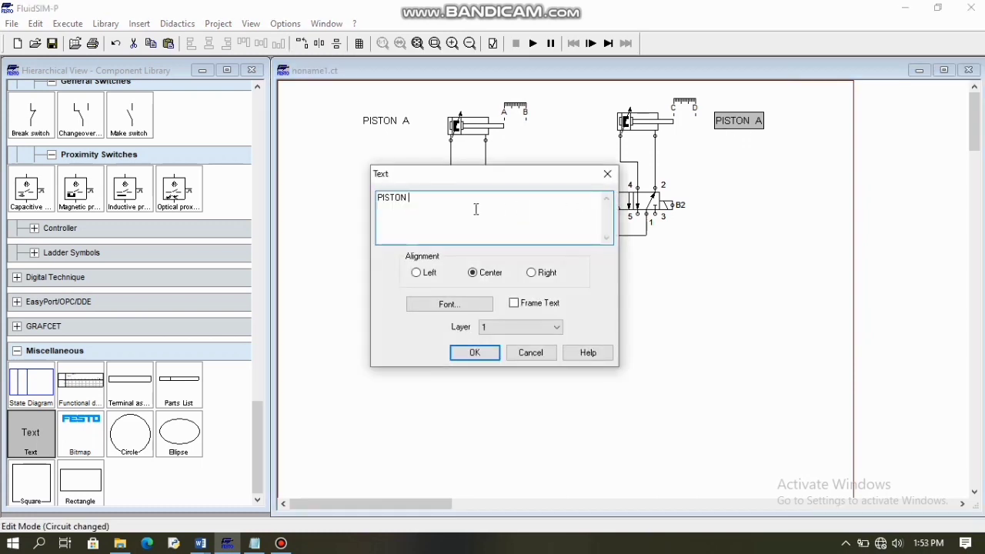
text(B)
click(474, 352)
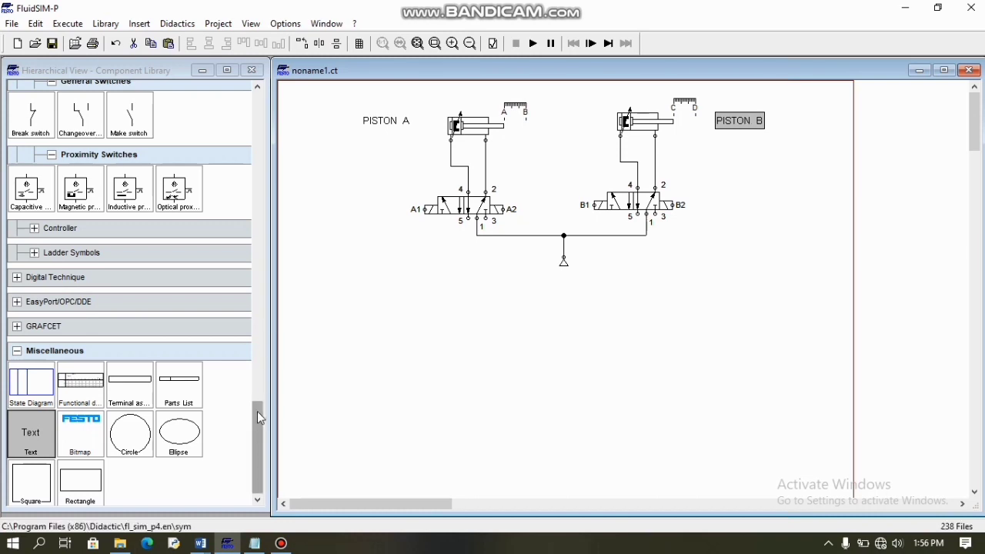
Place a +24V connection, a 0V connection and two make pushbuttons below the pneumatic circuit
drag(257, 411, 258, 334)
drag(80, 220, 342, 298)
drag(39, 222, 340, 460)
drag(40, 470, 459, 321)
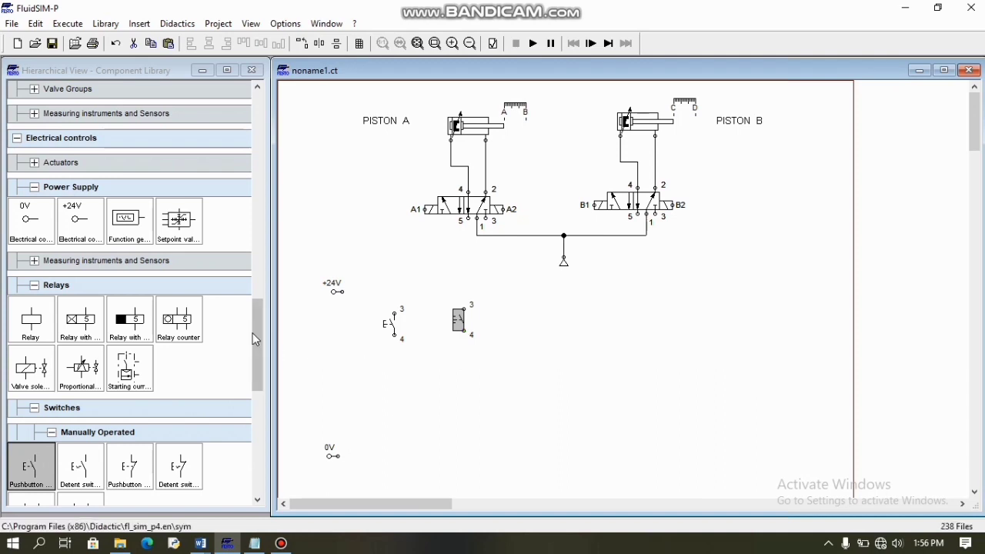
Place a relay counter below the first pushbutton and wire that pushbutton between +24V and the counter's A1 terminal, aligned vertically
drag(180, 324, 391, 387)
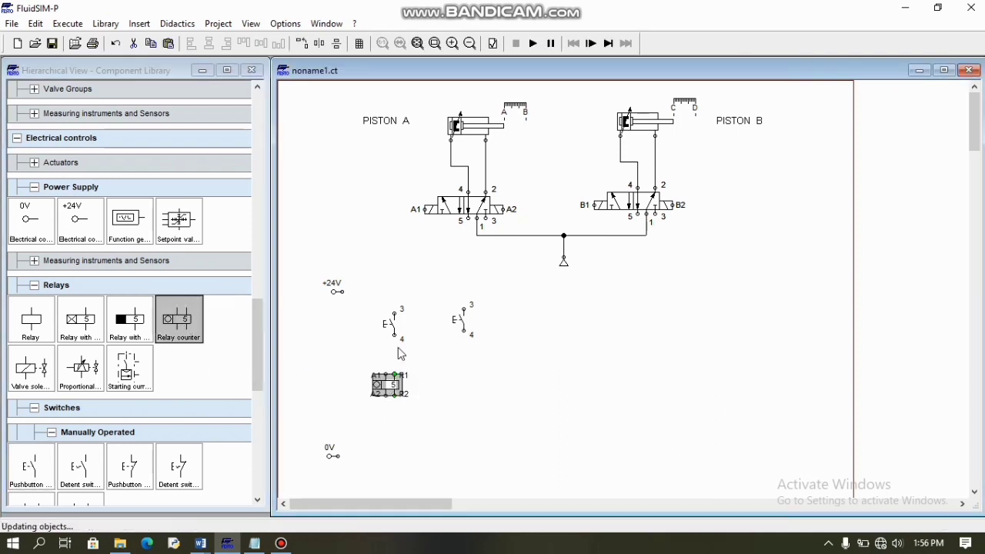
mouse_move(337, 292)
mouse_down()
mouse_move(394, 313)
mouse_move(385, 375)
mouse_up()
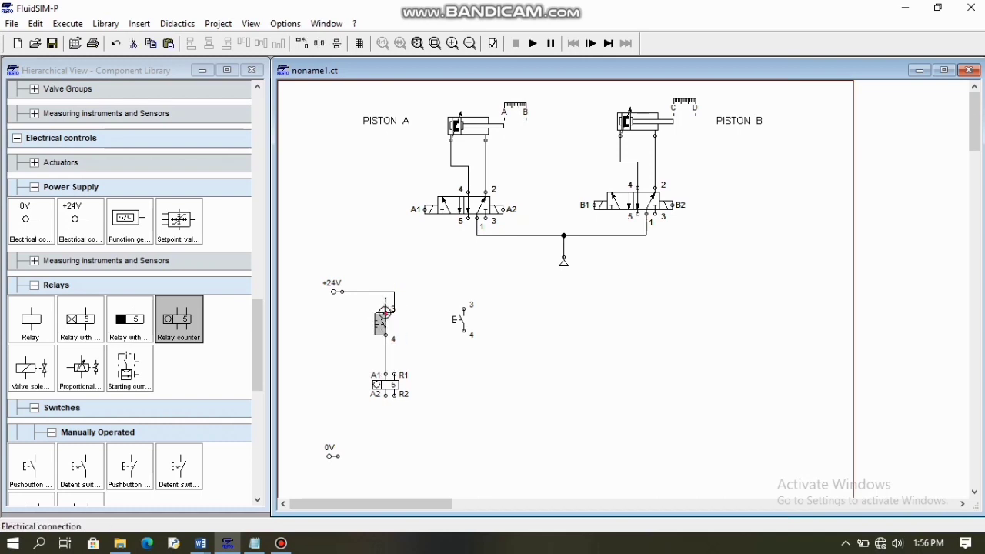
drag(395, 299, 383, 300)
Wire the counter's A2 and R2 terminals to 0V and connect the second pushbutton between the +24V line and R1
drag(386, 395, 337, 457)
drag(395, 395, 385, 456)
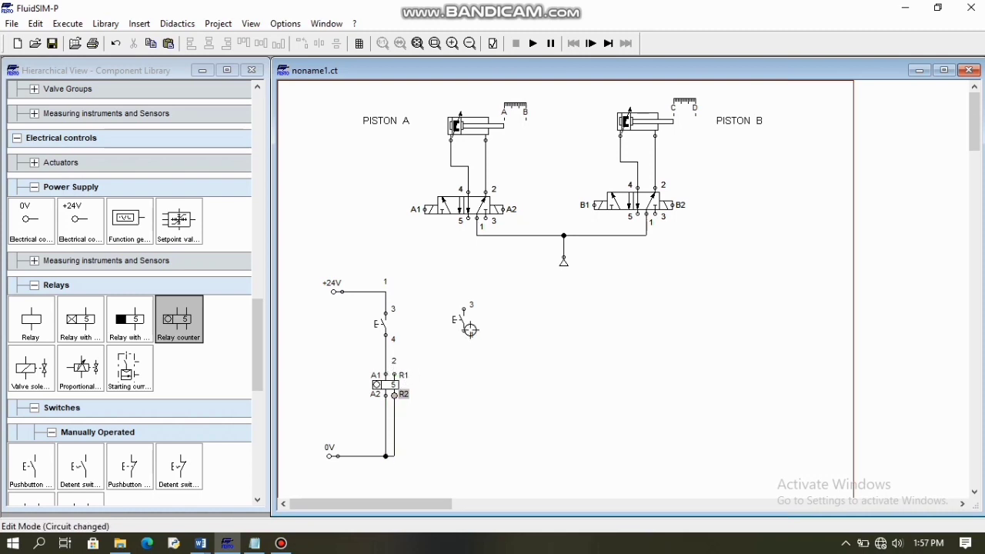
drag(461, 321, 395, 375)
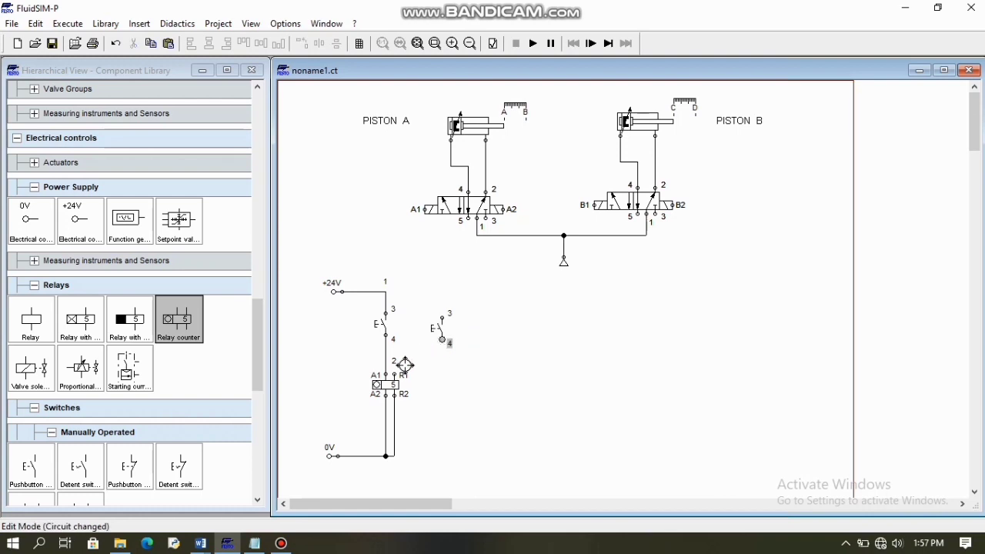
drag(441, 313, 386, 291)
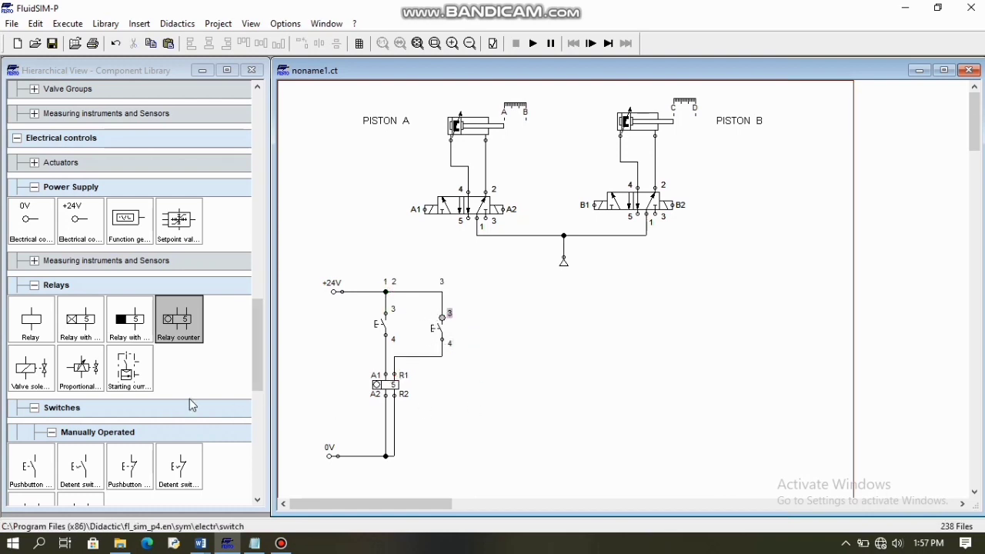
Place three make switches and two valve solenoids beside the counter branches, one switch above the other two and a solenoid under each lower switch
drag(258, 308, 258, 338)
drag(129, 445, 516, 323)
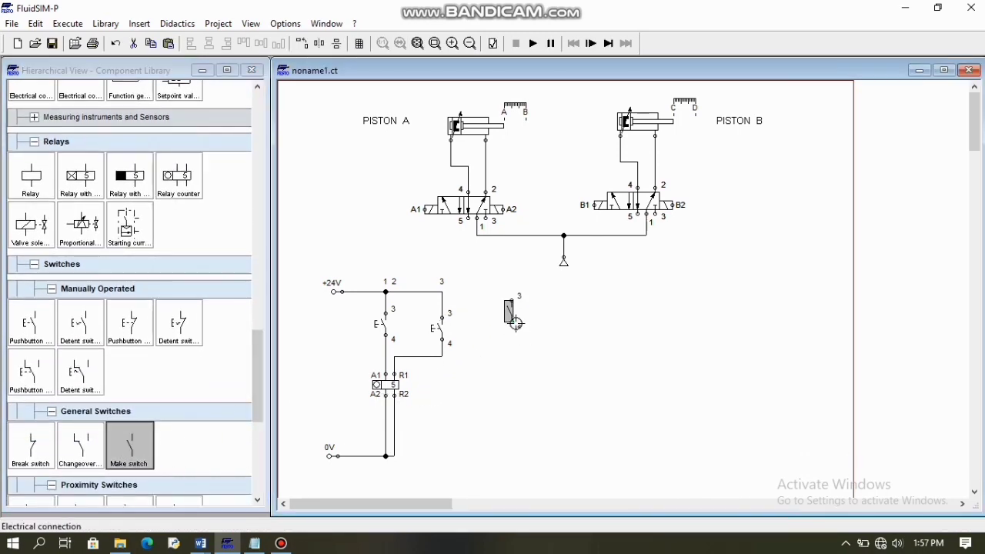
drag(129, 445, 592, 386)
drag(30, 225, 582, 410)
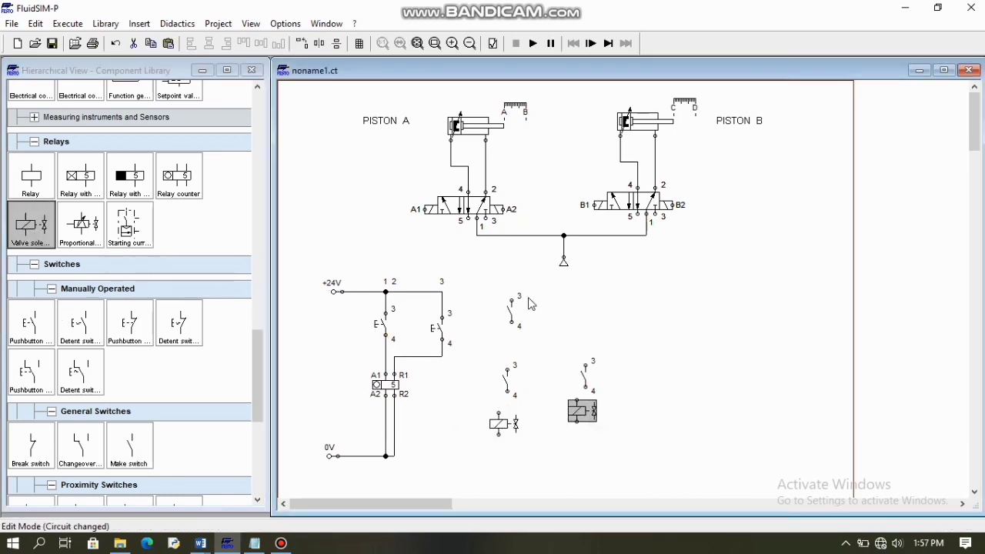
Wire the upper make switch, the first lower make switch and its solenoid in series between +24V and 0V, aligning the solenoid
drag(511, 297, 441, 300)
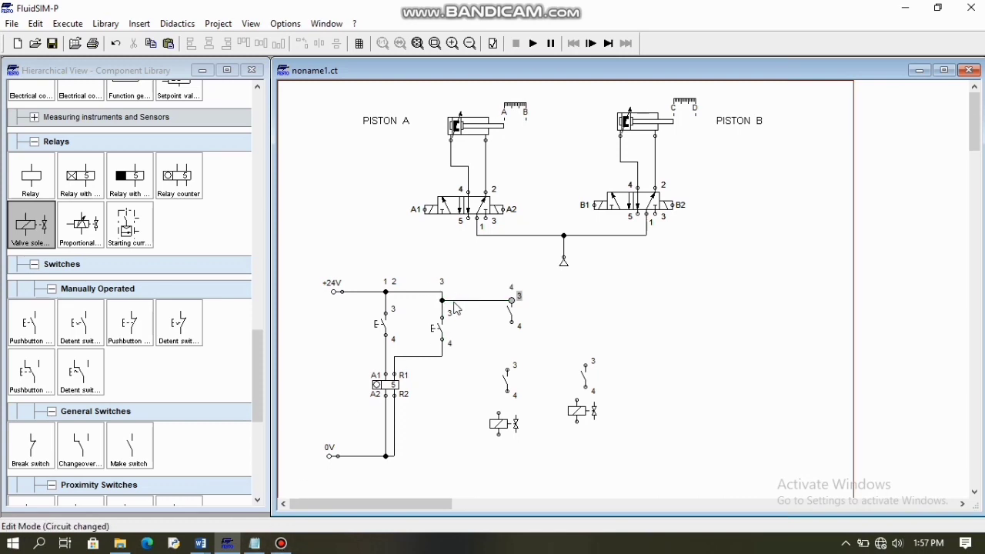
mouse_move(451, 299)
mouse_down()
mouse_move(451, 285)
mouse_move(441, 293)
mouse_up()
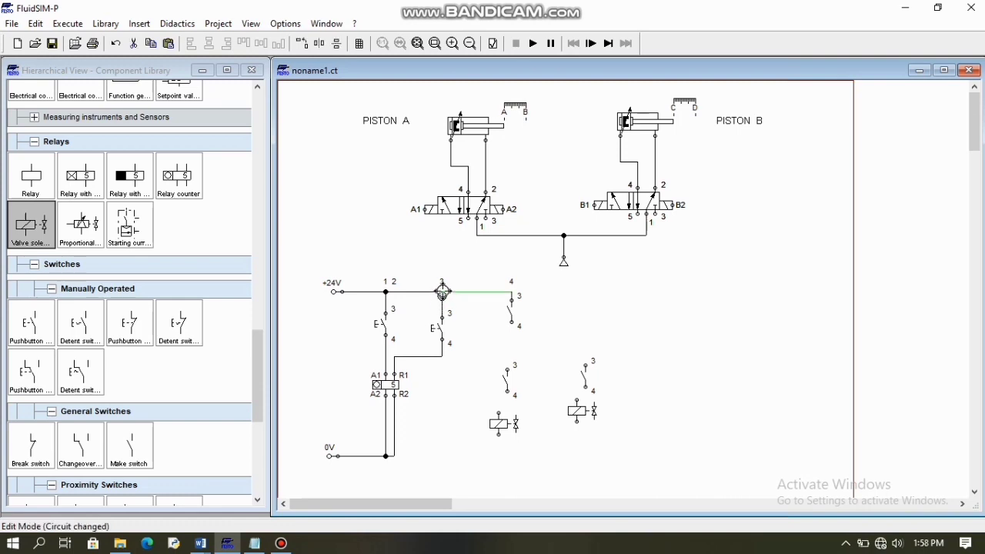
mouse_move(512, 322)
mouse_down()
mouse_move(499, 414)
mouse_move(394, 456)
mouse_up()
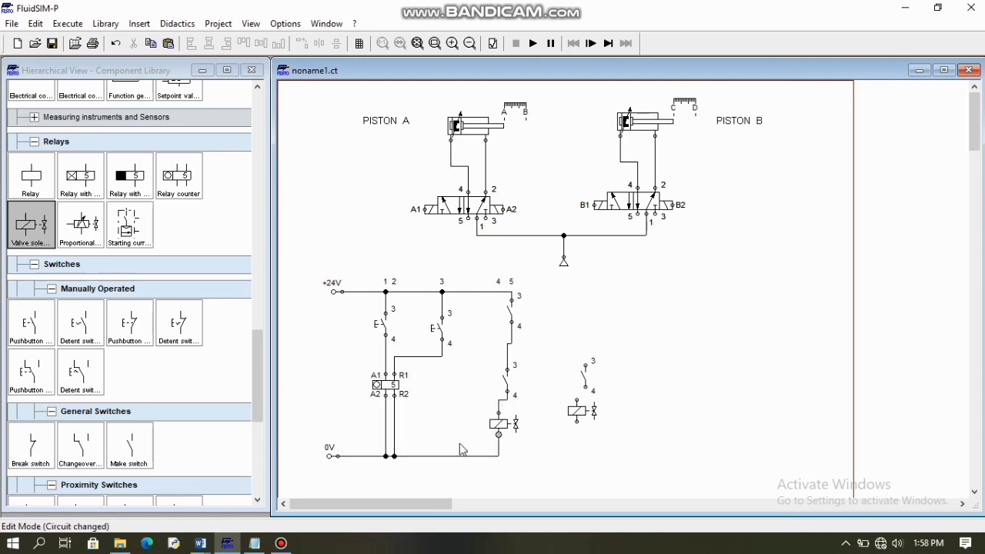
drag(505, 428, 513, 431)
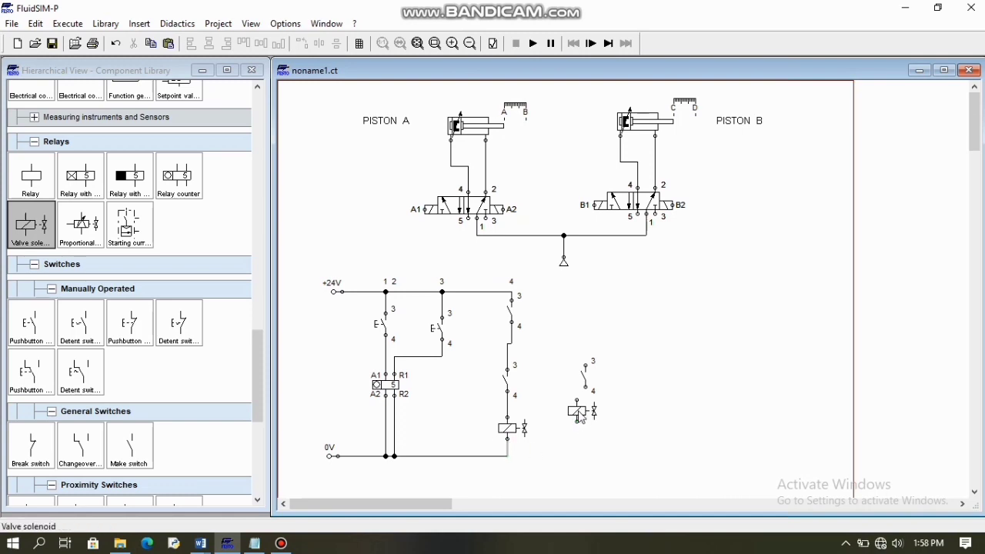
Connect the second lower make switch and its solenoid in parallel, from the junction below the upper switch to 0V, and straighten the branches
drag(577, 411, 578, 428)
drag(573, 438, 507, 456)
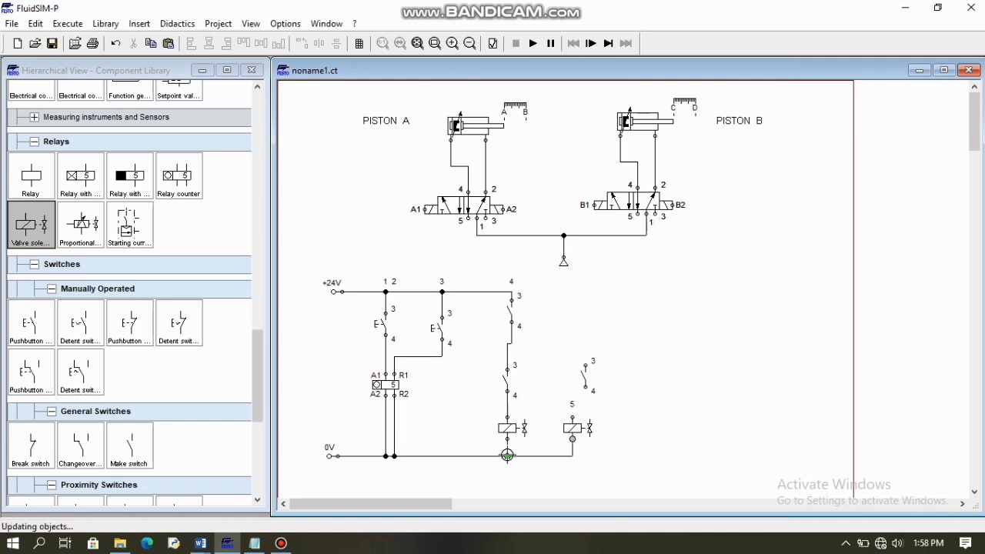
drag(589, 379, 506, 318)
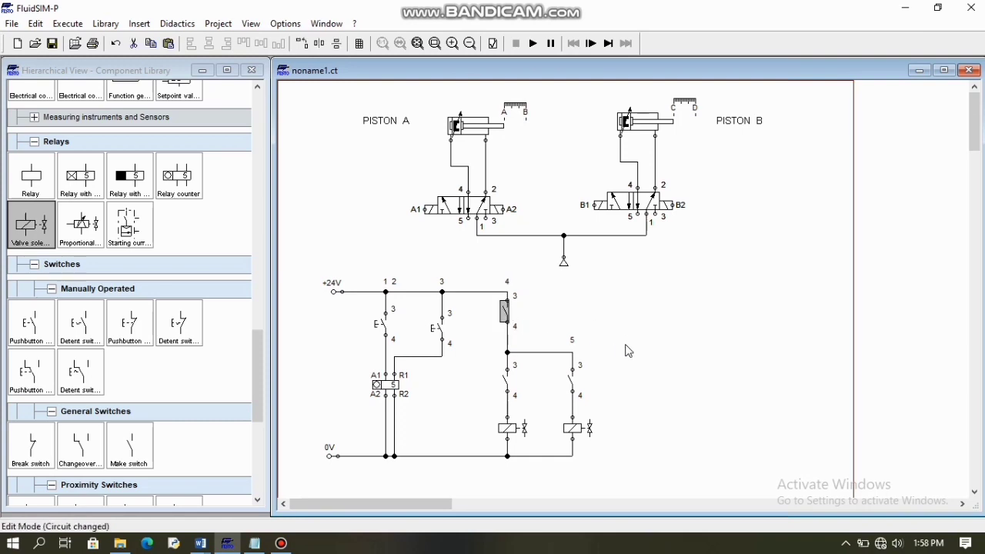
Add a make switch and a switch-on delay relay in a new branch, wired in series between +24V and 0V
drag(129, 445, 634, 314)
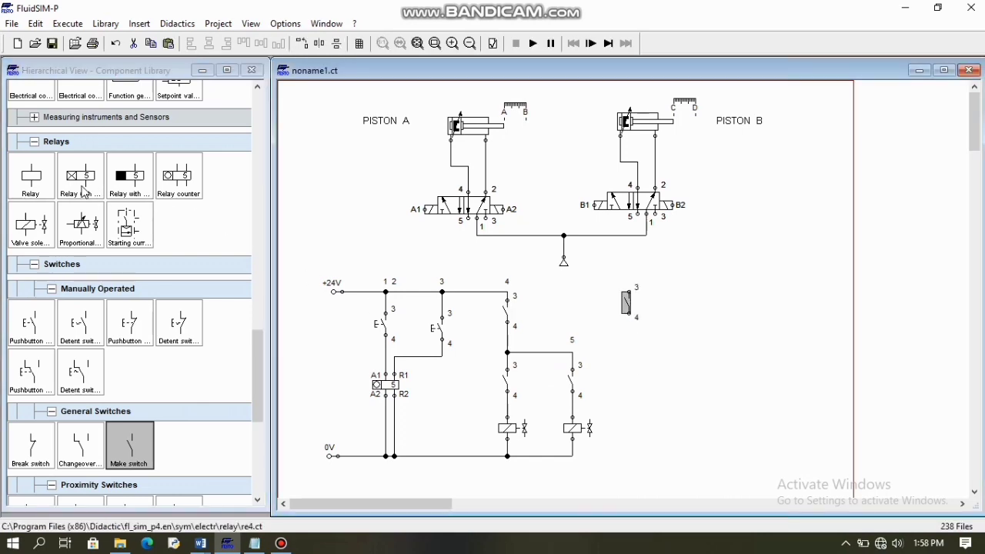
drag(80, 175, 625, 389)
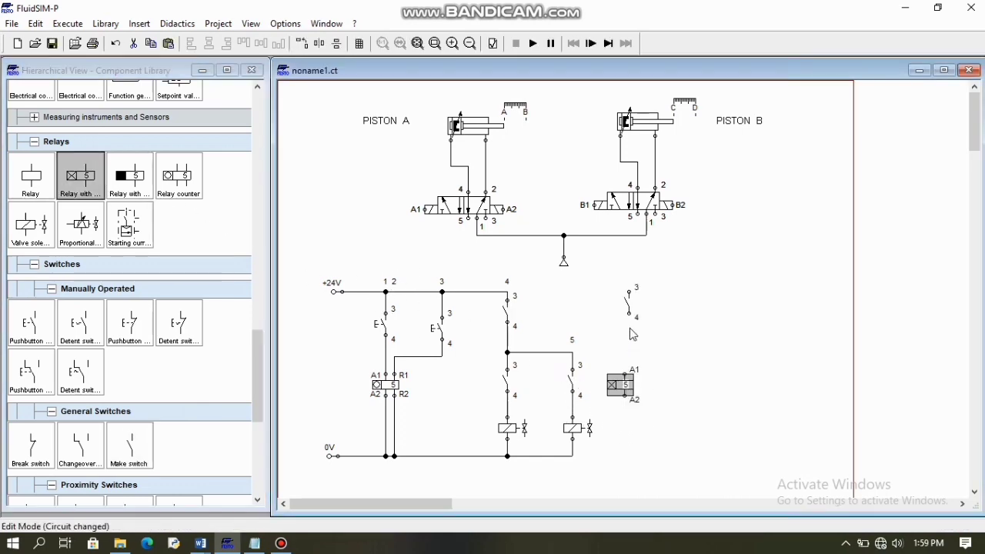
drag(627, 306, 508, 292)
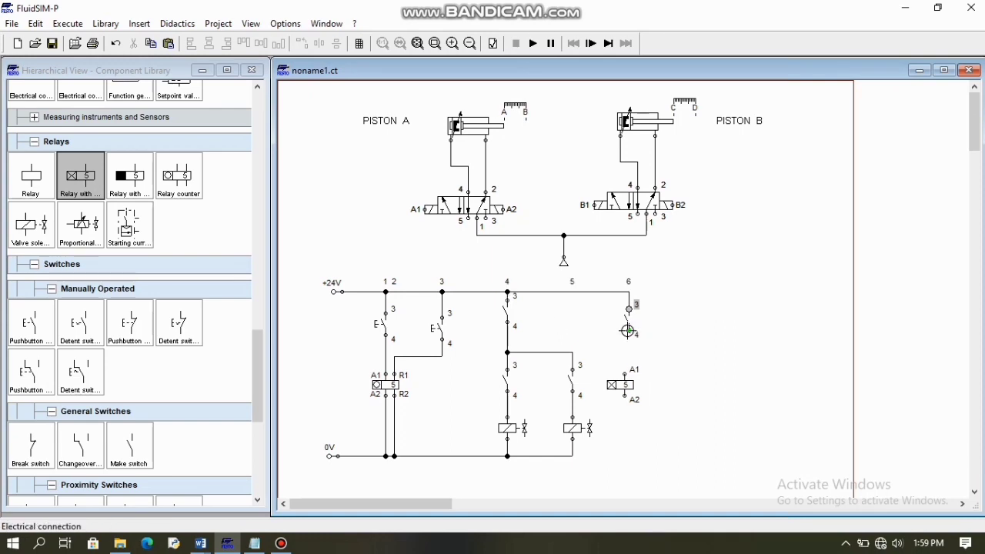
mouse_move(628, 331)
mouse_down()
mouse_move(625, 370)
mouse_move(637, 385)
mouse_move(574, 455)
mouse_up()
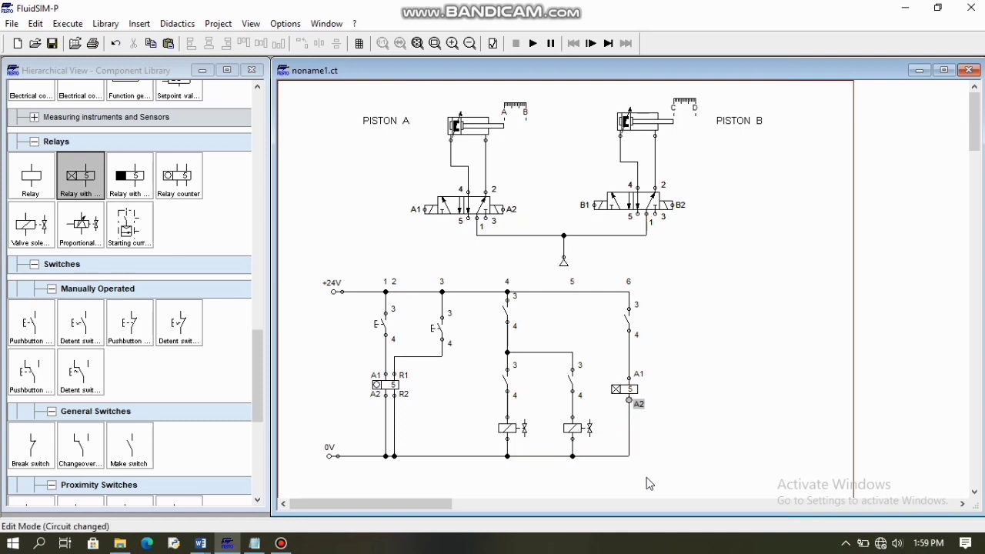
Place two more make switches beyond the delay relay branch and connect their upper terminals to an extended +24V line
drag(129, 445, 693, 323)
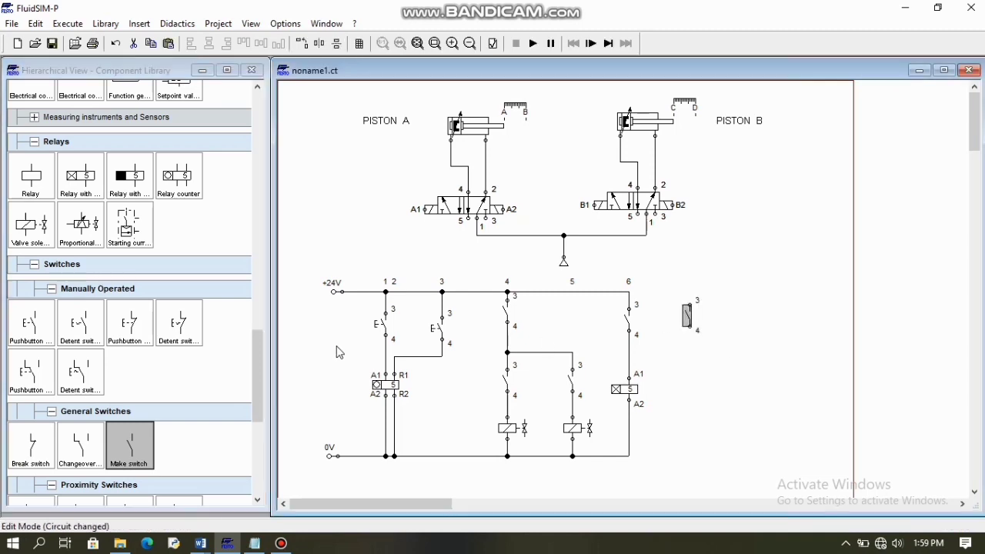
drag(130, 445, 751, 343)
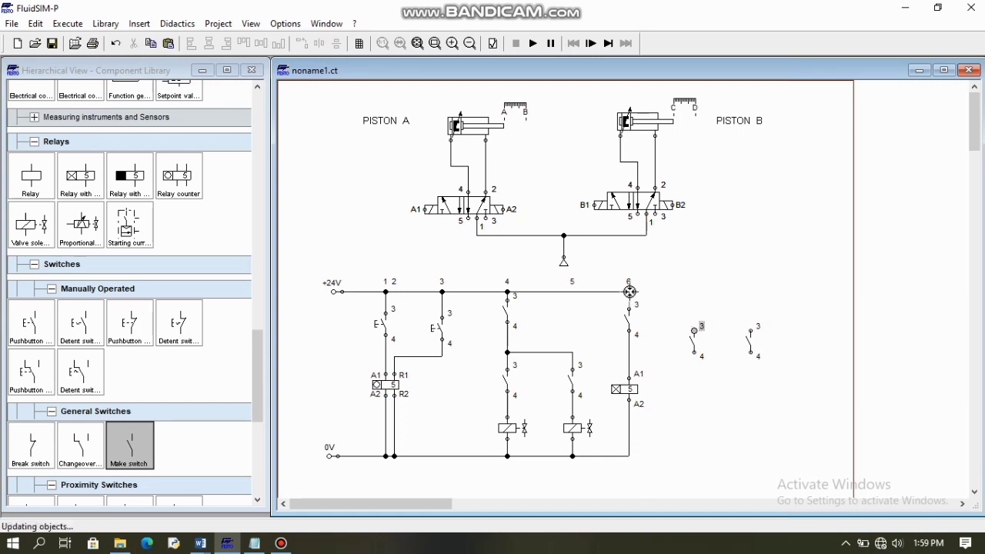
drag(630, 292, 694, 331)
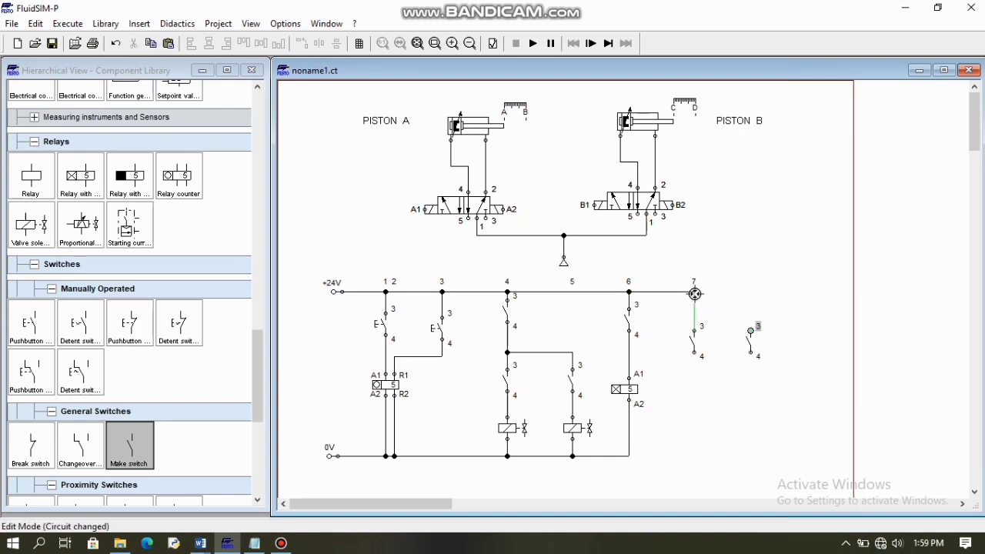
drag(695, 293, 750, 330)
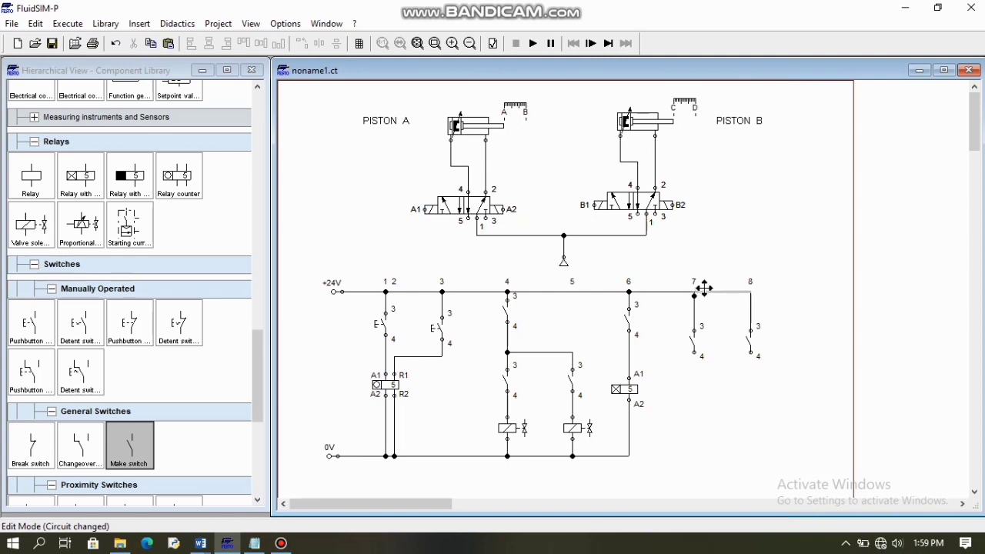
click(695, 292)
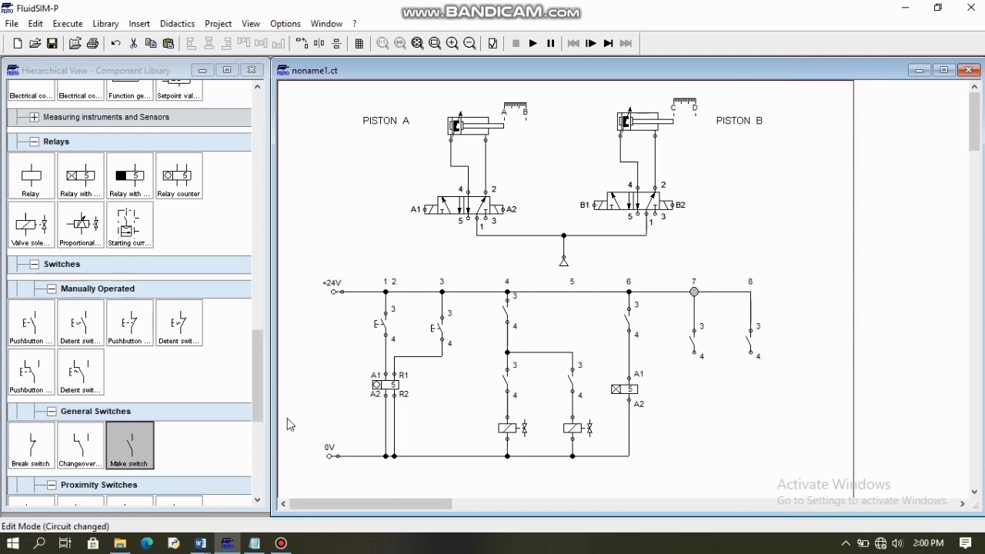
Place a valve solenoid under each of the last two make switches and wire each from its switch to the 0V line
drag(31, 224, 698, 420)
drag(31, 225, 760, 416)
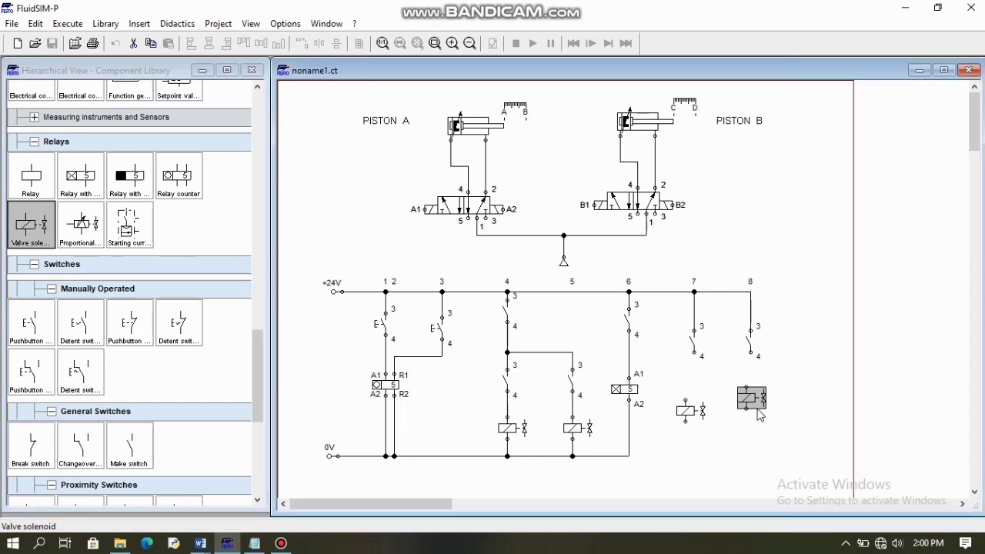
drag(694, 353, 700, 422)
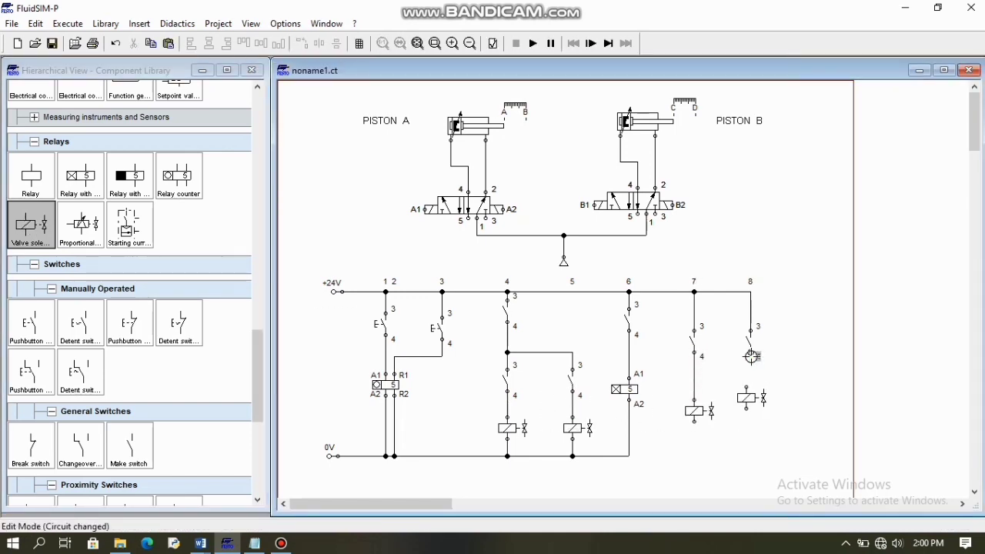
drag(752, 356, 755, 401)
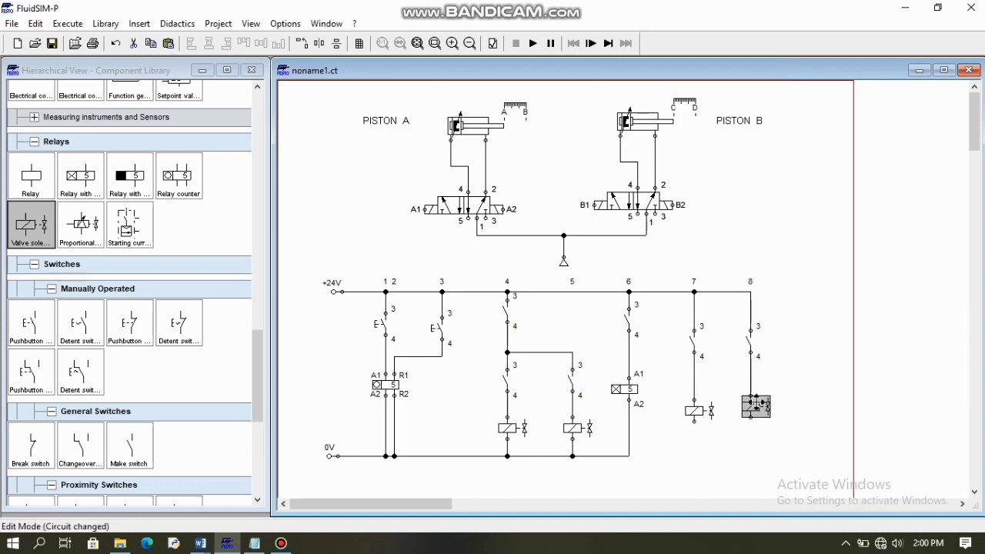
drag(694, 421, 629, 455)
drag(750, 407, 693, 459)
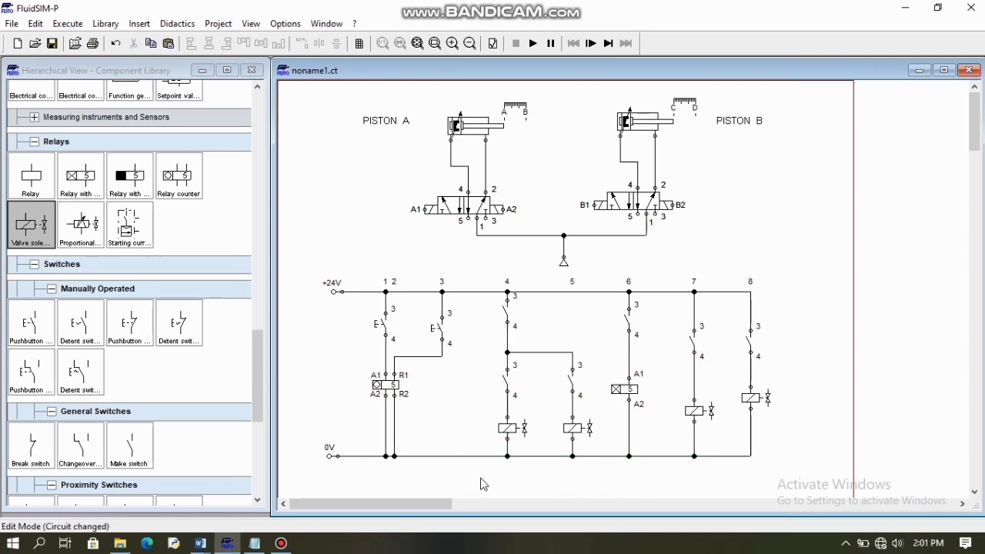
Label the first pushbutton S1 and the second pushbutton RESET
double_click(385, 328)
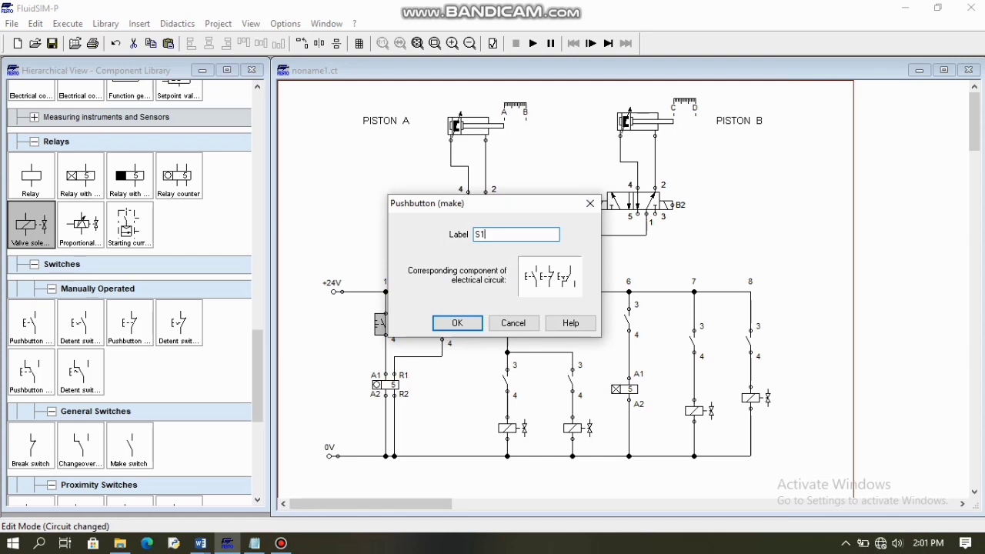
key(Return)
click(437, 329)
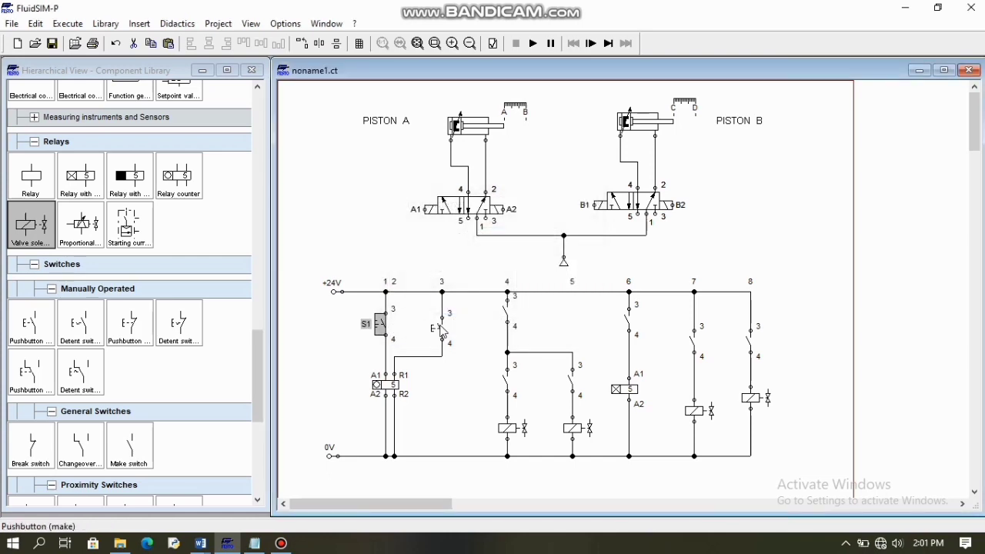
double_click(441, 329)
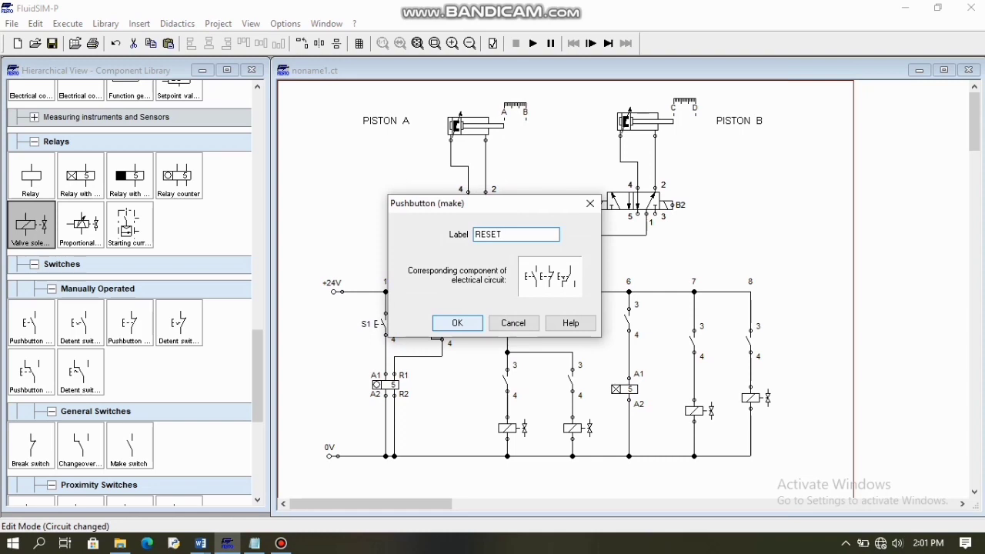
text(RESET)
key(Return)
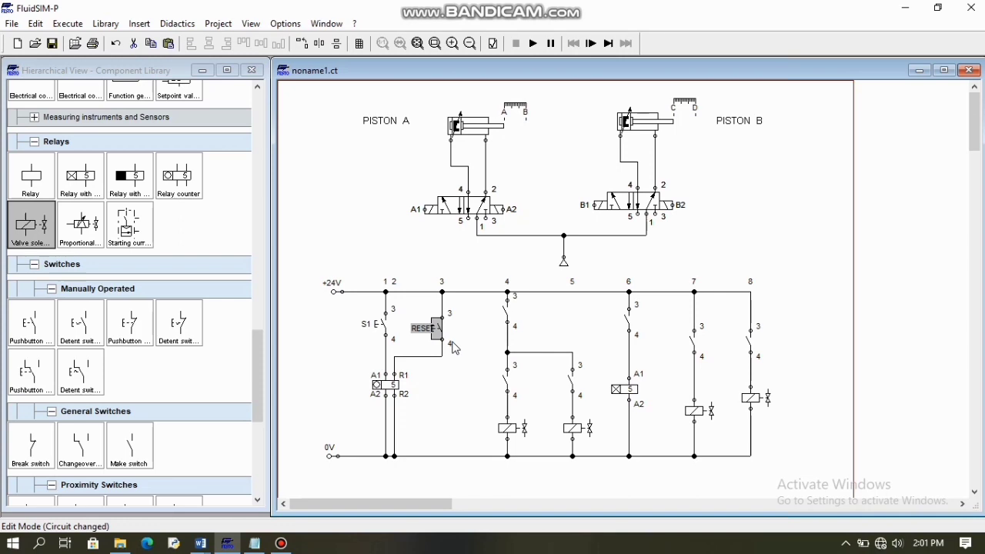
Label the upper make switch in branch 4 C1
double_click(506, 317)
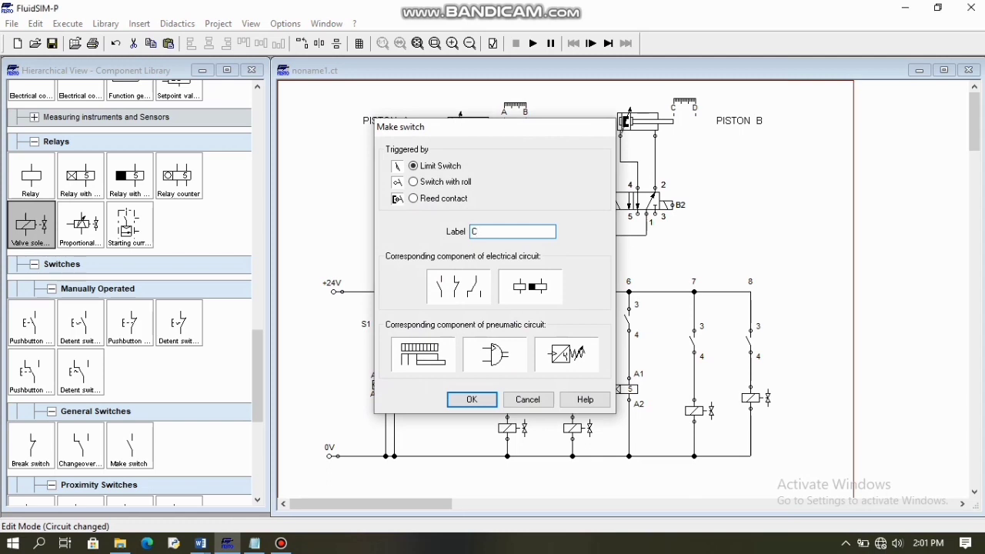
key(Return)
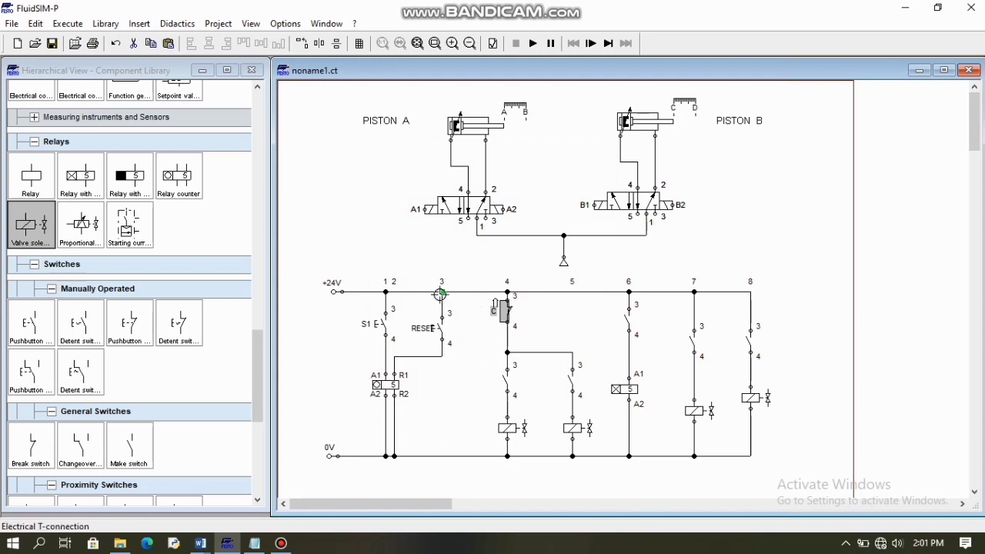
double_click(504, 311)
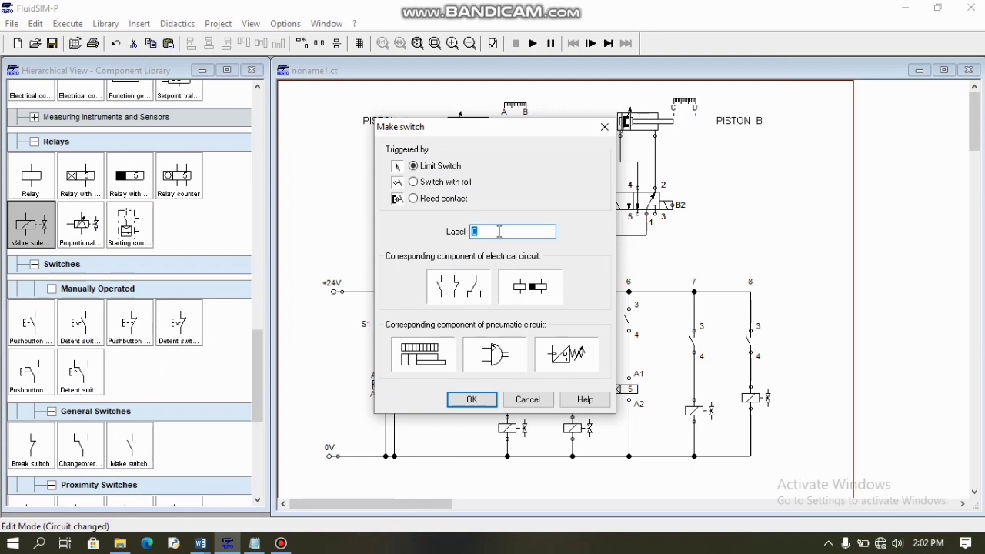
text(C1)
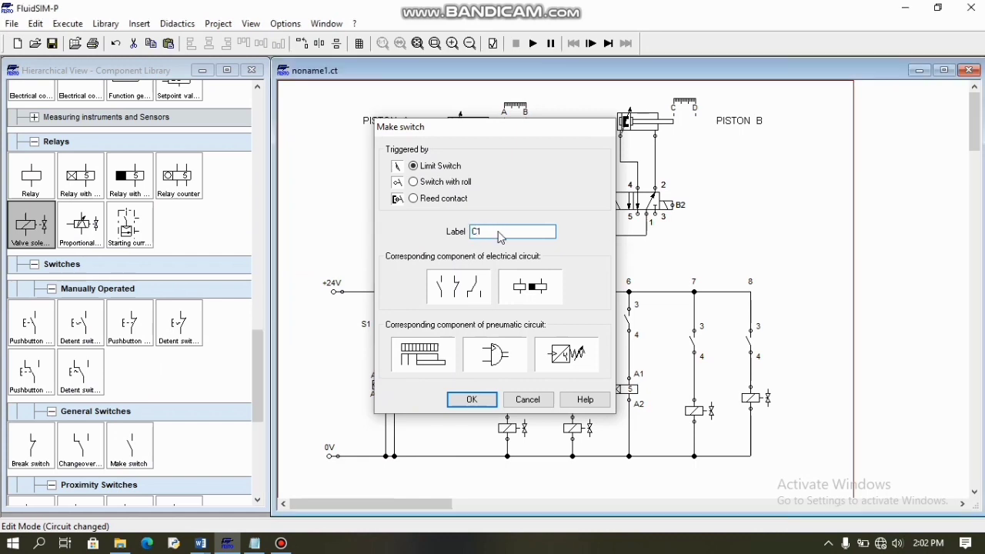
key(Return)
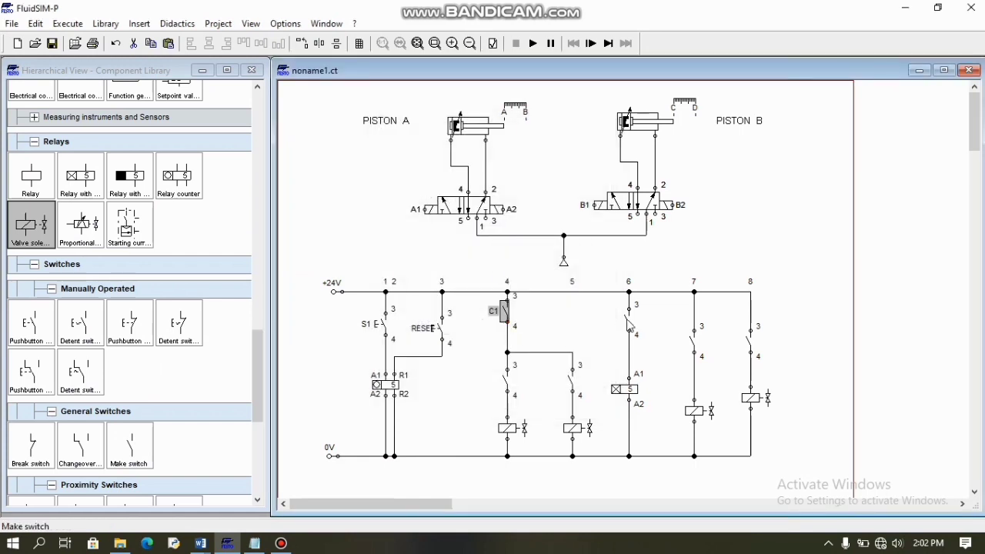
Label the make switch above the delay relay in branch 6 C1
double_click(629, 326)
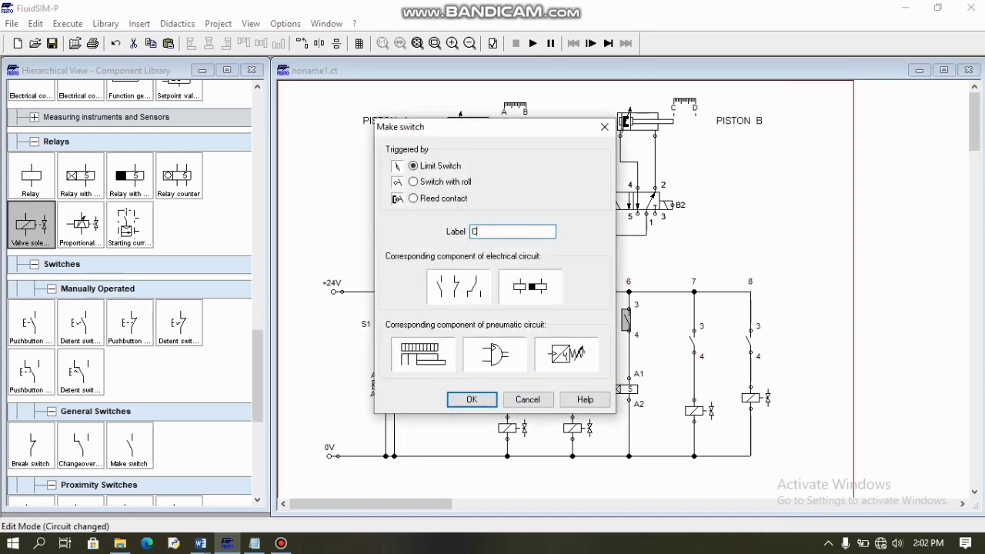
text(1)
key(Return)
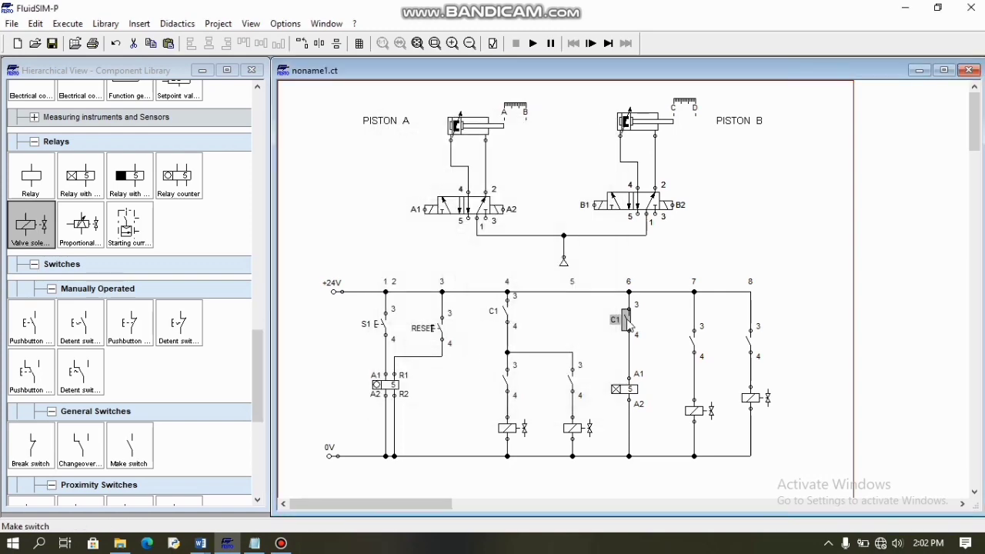
Label the make switch in branch 7 T1 and the one in branch 8 A
double_click(693, 346)
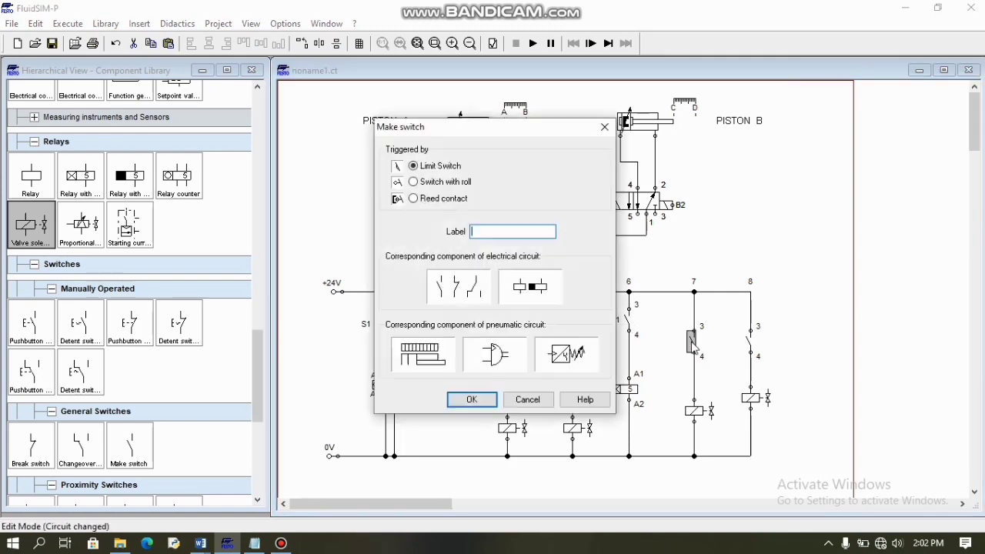
text(T1)
key(Return)
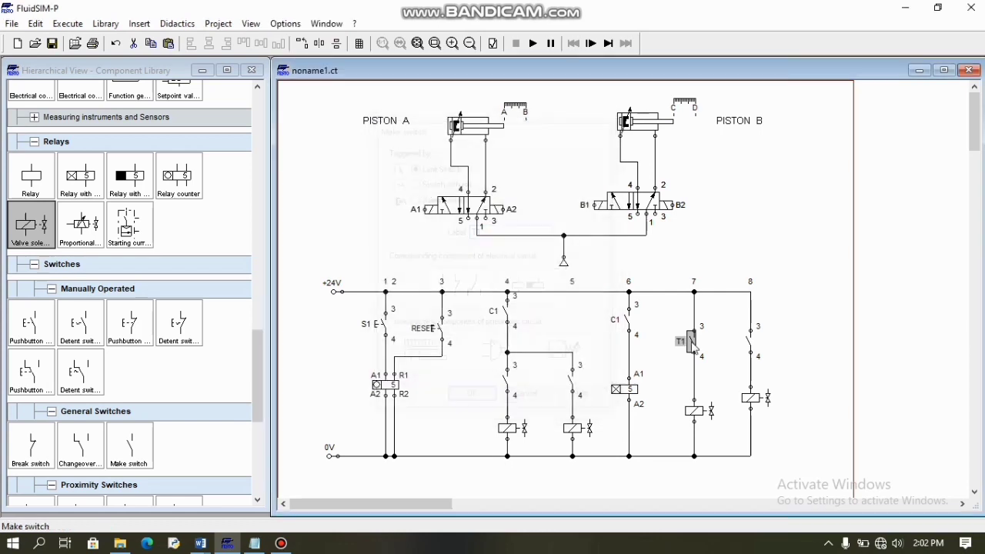
double_click(751, 346)
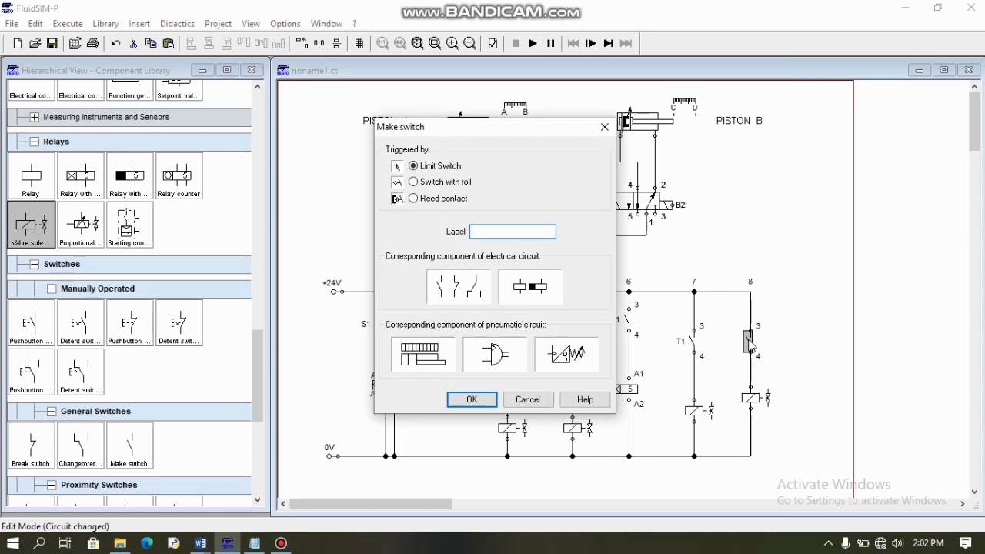
key(Return)
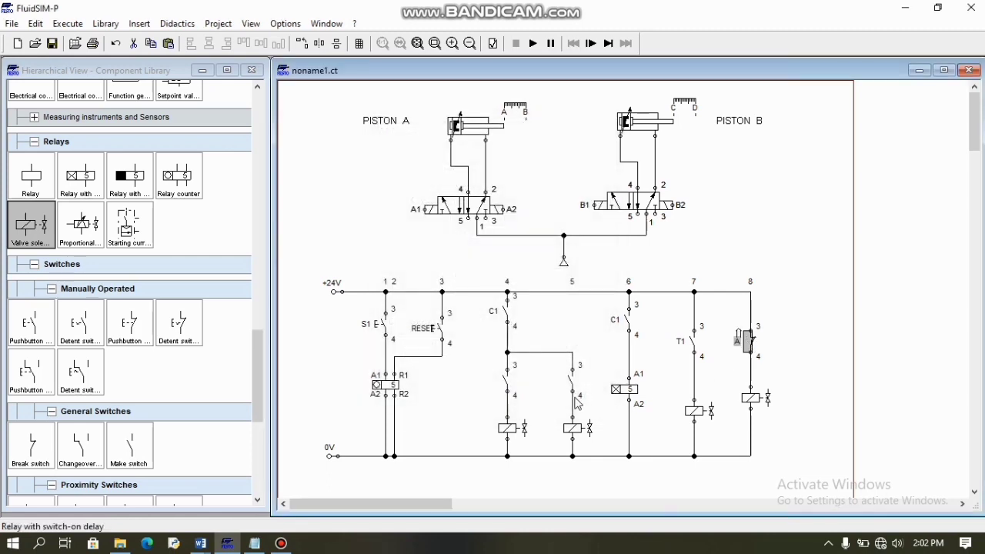
Label the valve solenoid in branch 4 A1 and the one in branch 5 B1
double_click(510, 433)
text(A)
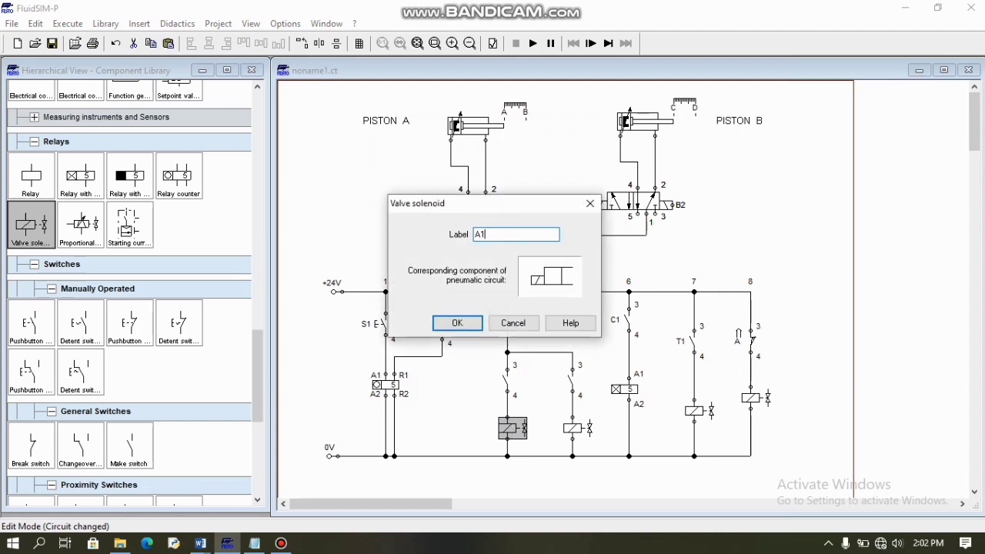
text(1)
key(Return)
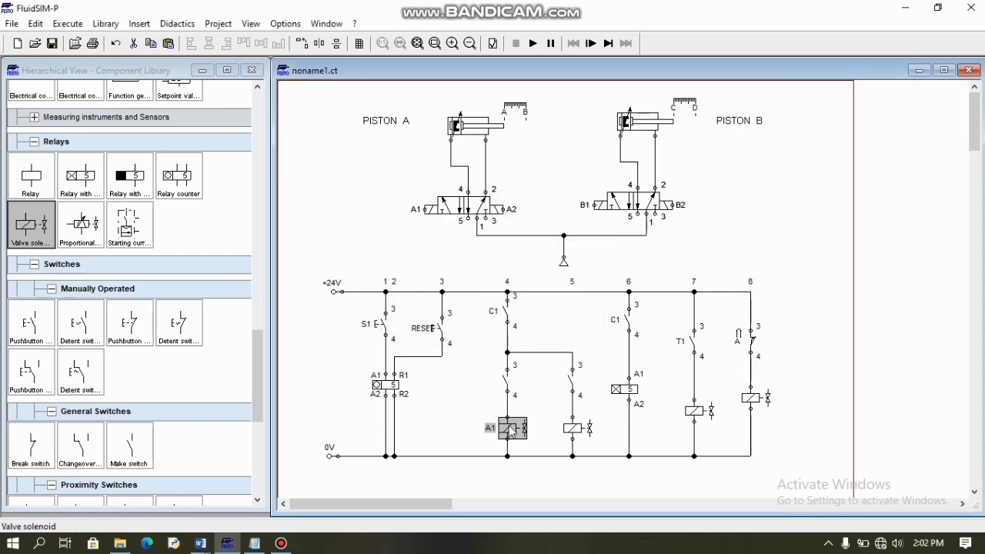
double_click(574, 433)
text(1)
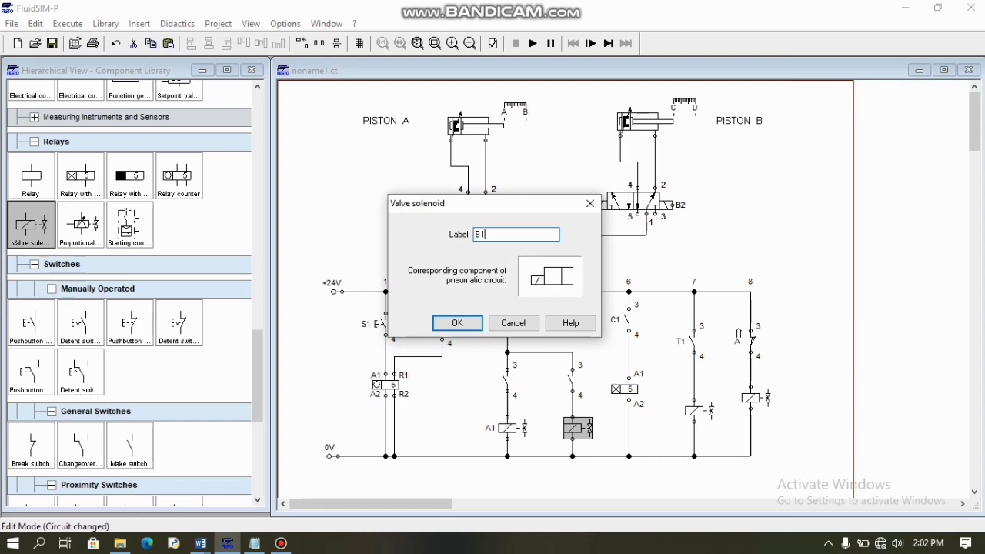
key(Return)
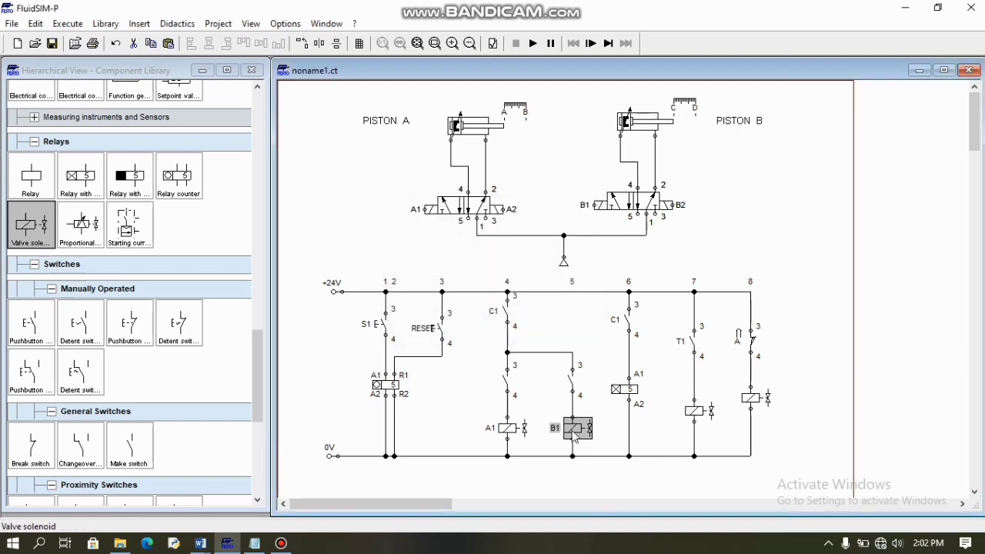
Set the switch-on delay relay in branch 6 to a 10-second delay time and label it T1
double_click(621, 393)
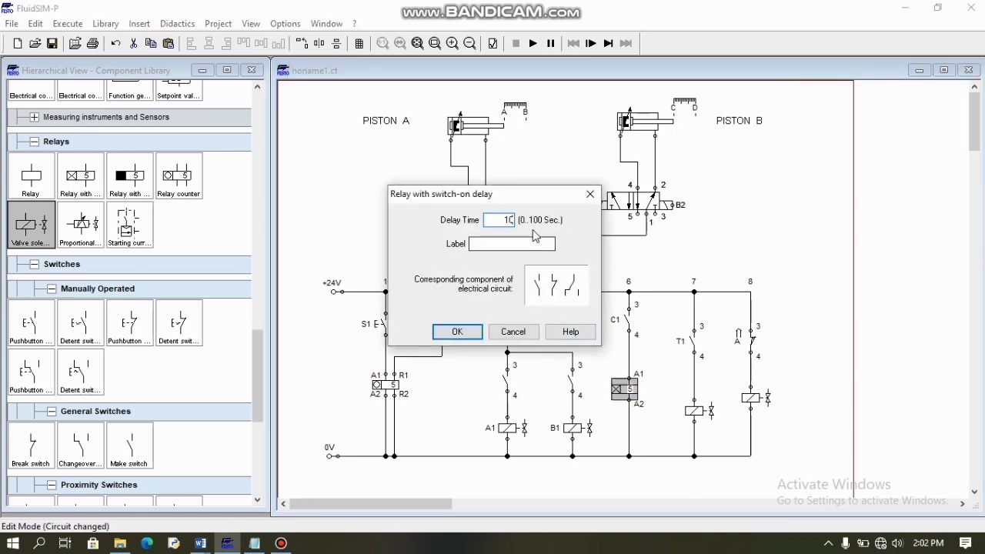
click(533, 244)
text(T1)
key(Return)
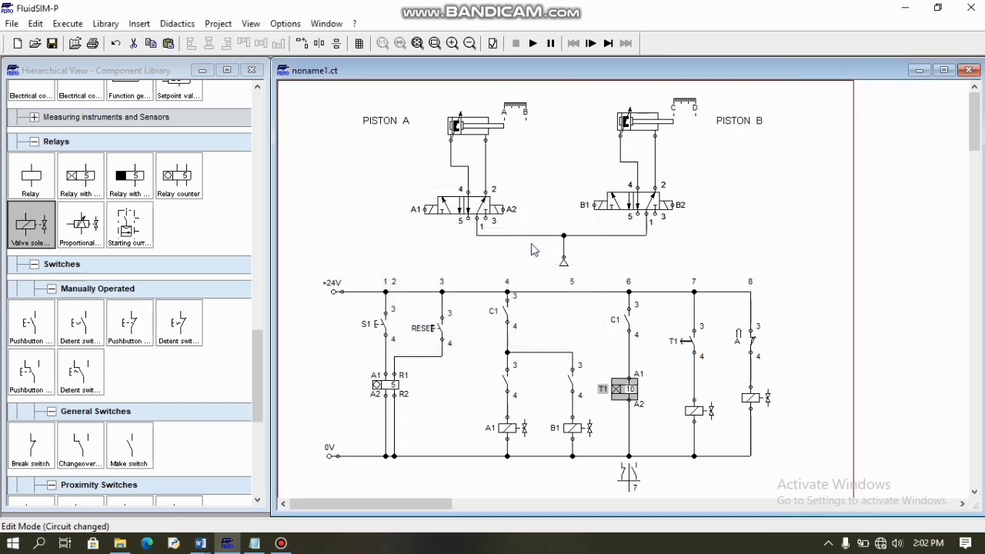
Label the valve solenoid in branch 7 A2 and the one in branch 8 B2
double_click(695, 413)
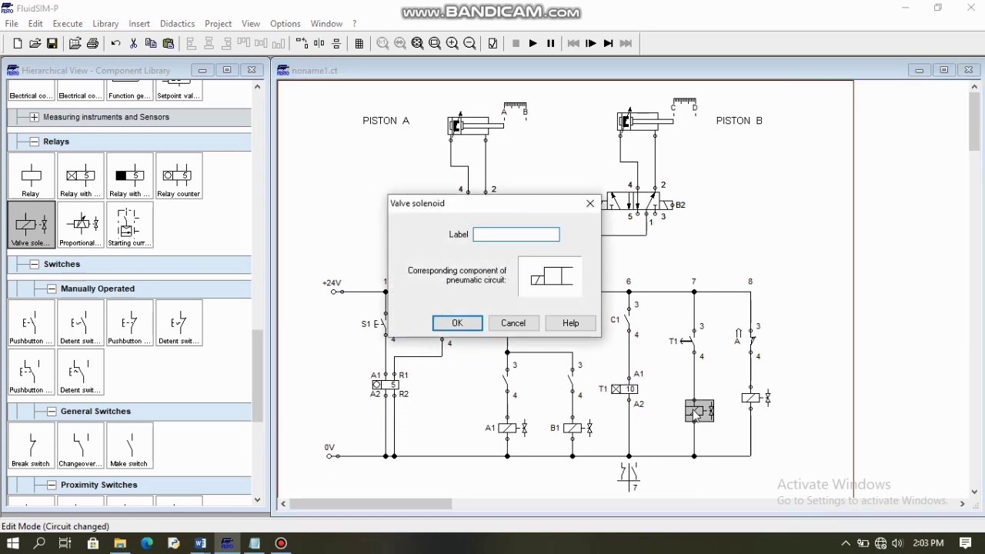
key(Return)
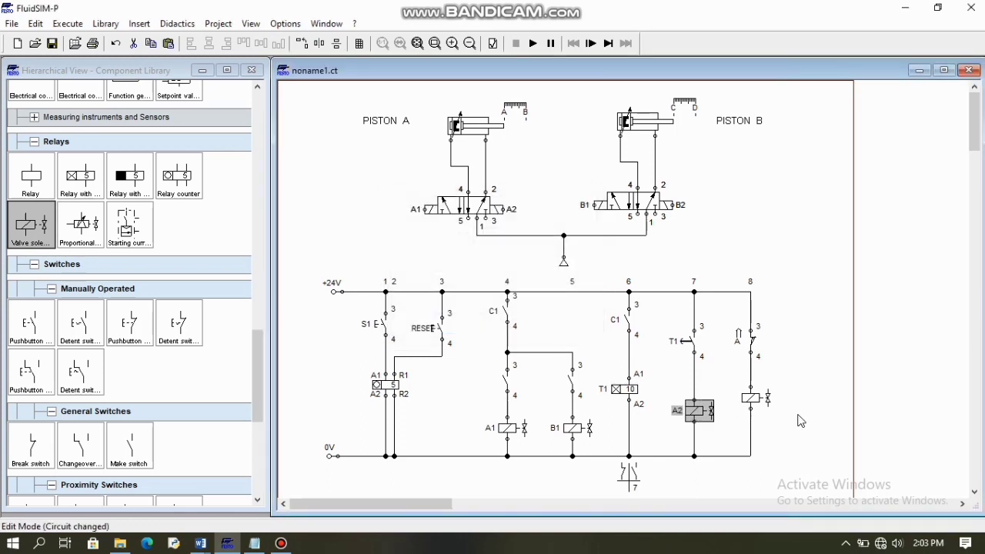
double_click(752, 408)
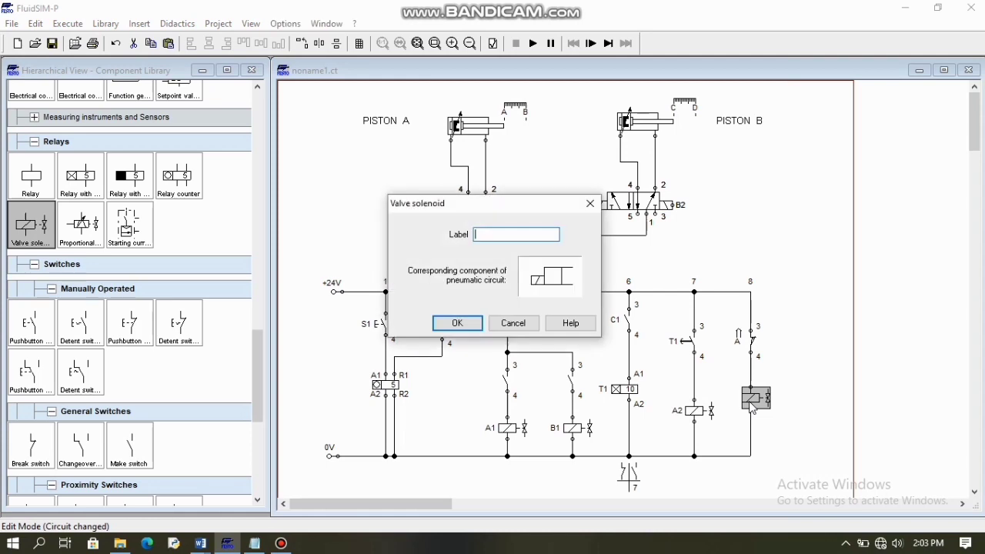
key(Return)
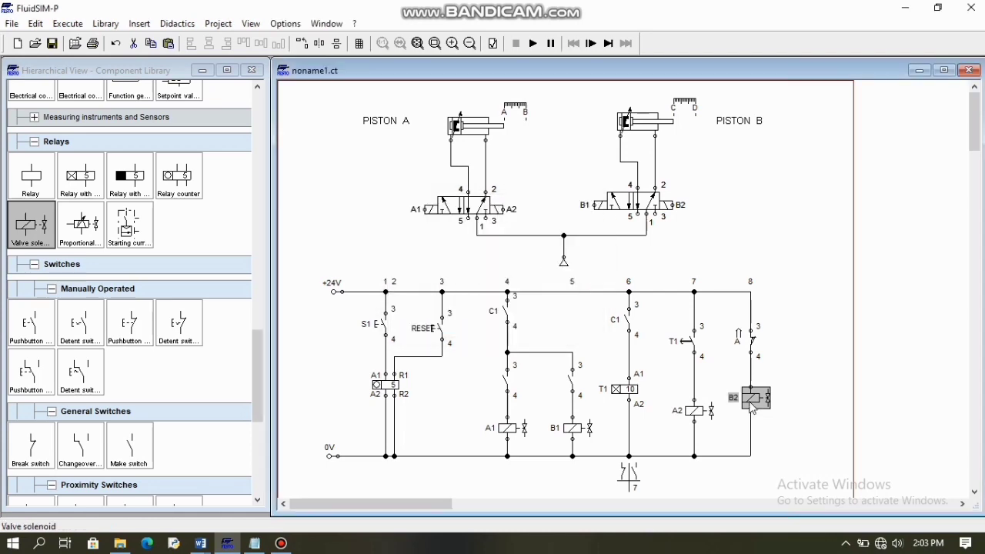
Label the relay counter below S1 C1
double_click(388, 393)
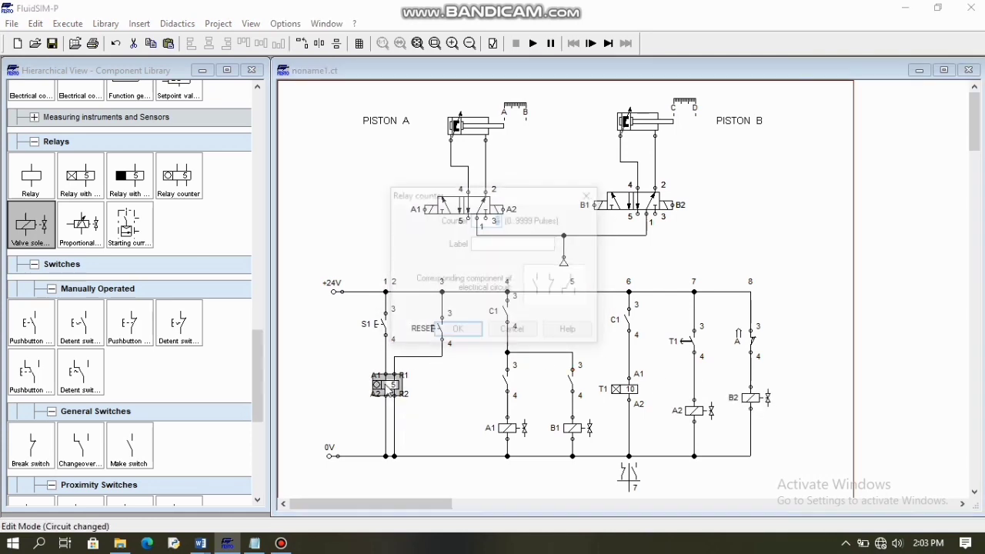
click(500, 248)
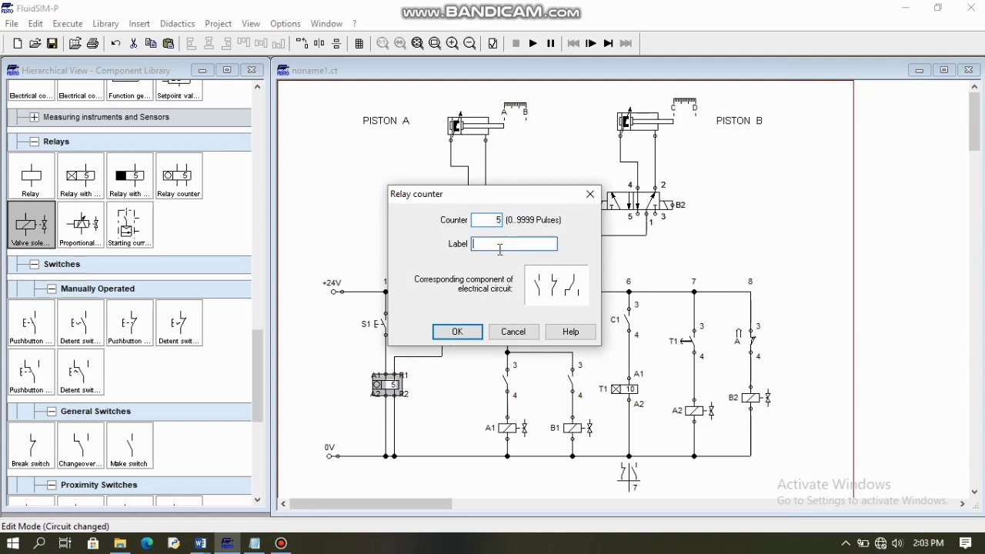
key(Return)
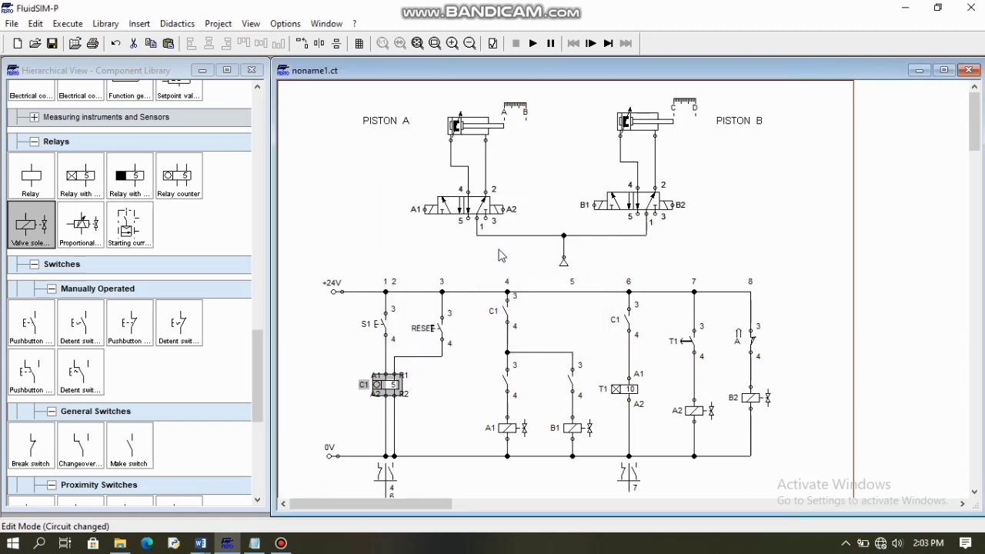
click(444, 484)
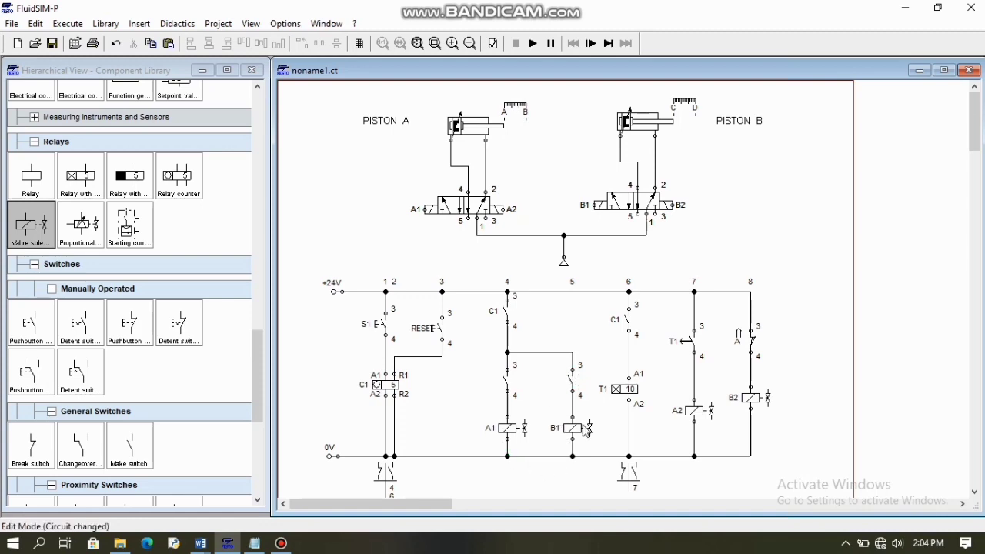
Switch to Notepad to review the sequence required in assignment 2, and return to the FluidSIM circuit
drag(587, 457, 625, 454)
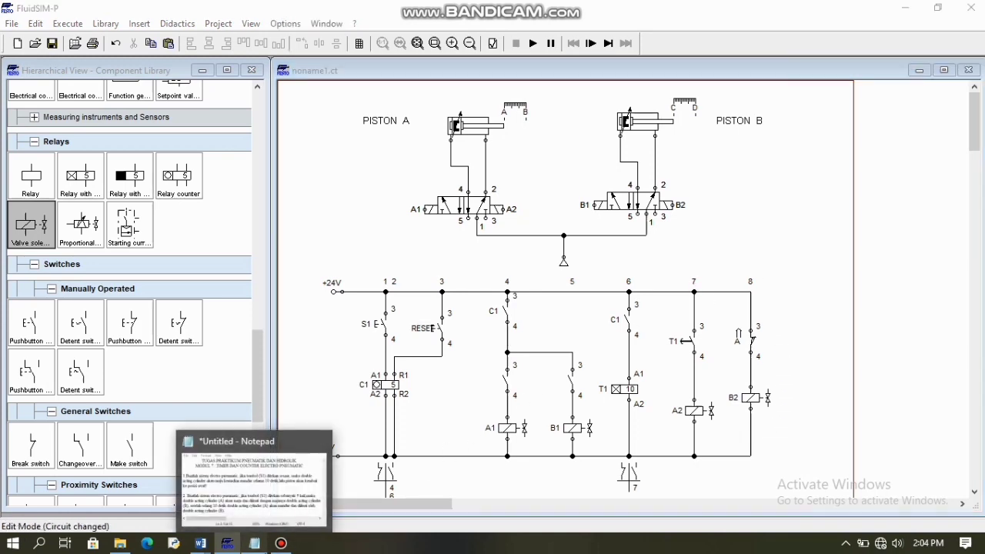
click(254, 543)
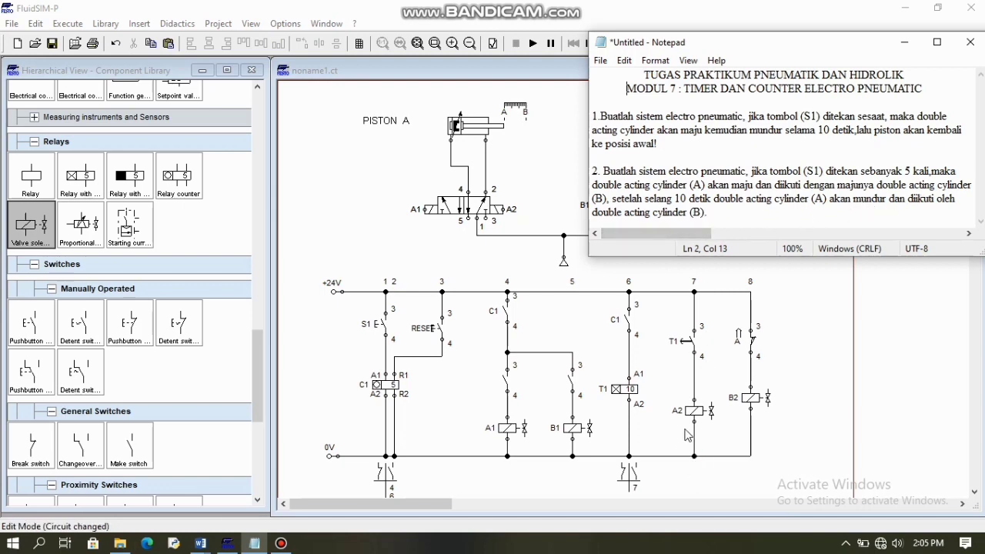
click(813, 355)
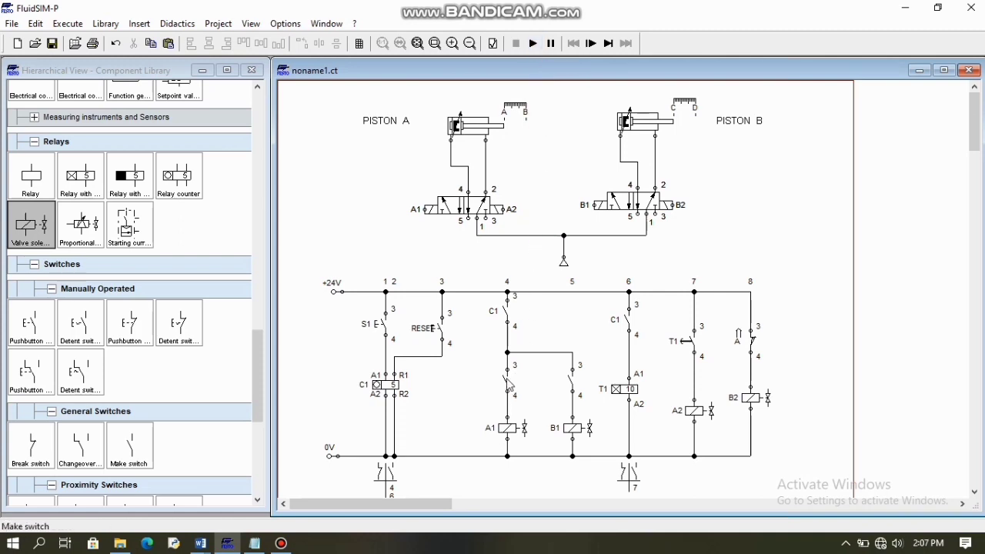
Label the lower make switch in branch 4 C and the make switch in branch 5 B
double_click(508, 385)
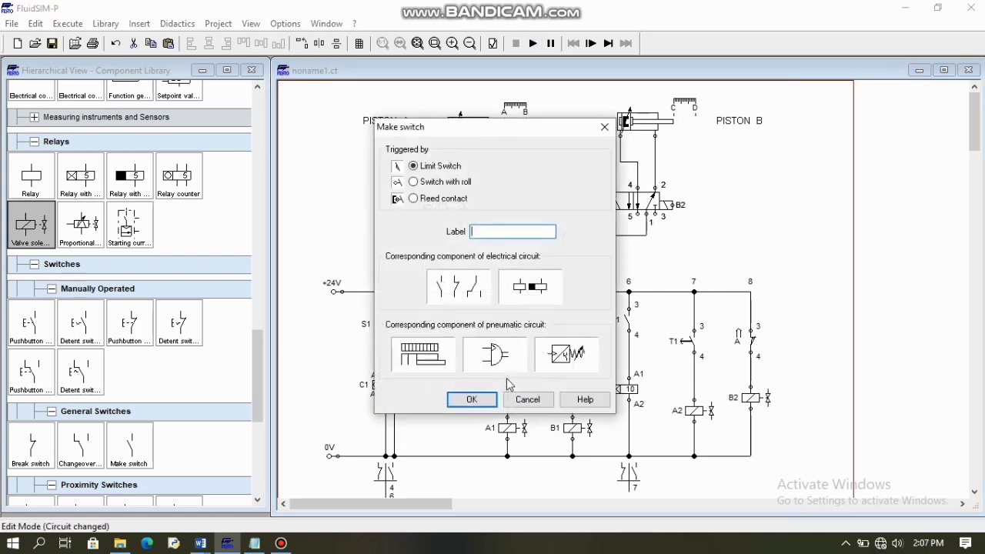
key(Return)
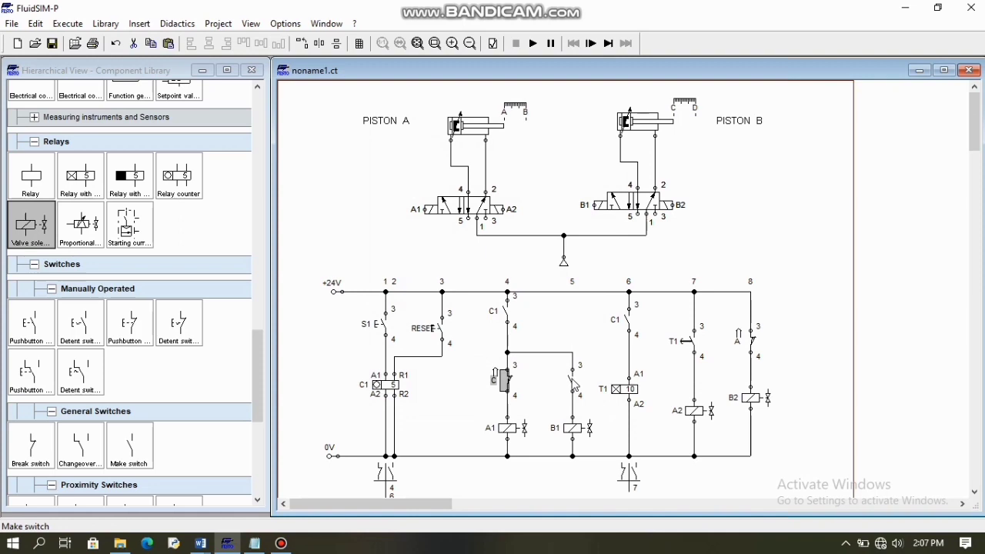
double_click(573, 385)
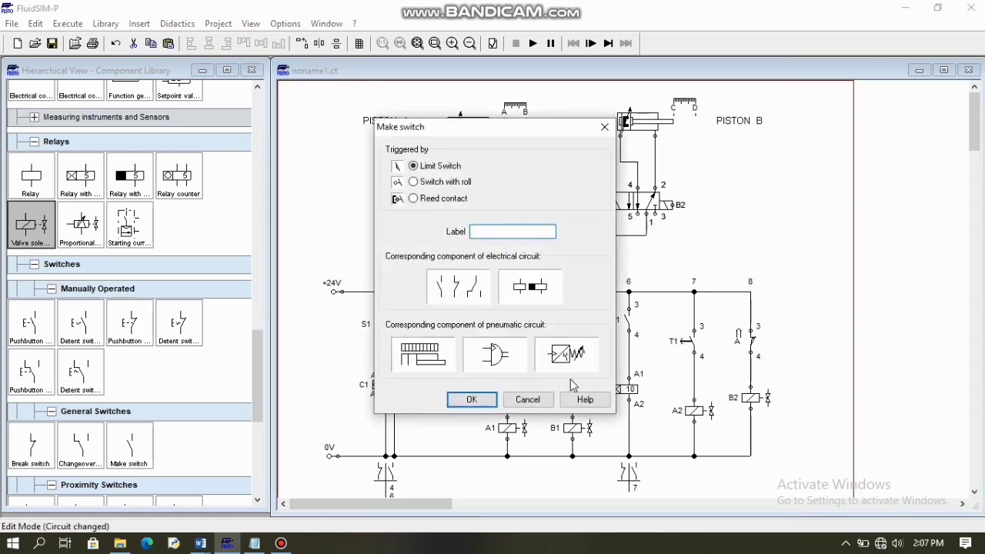
key(Return)
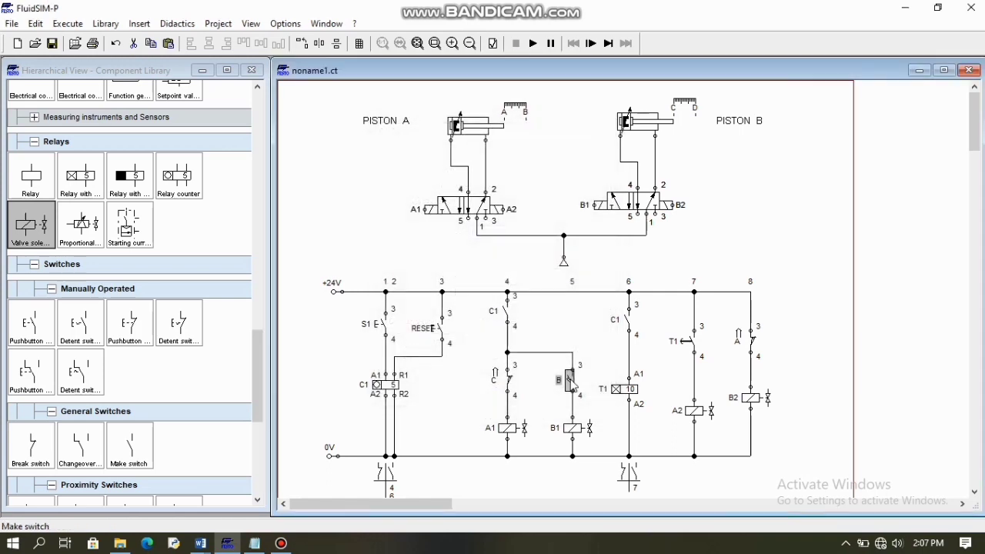
click(770, 236)
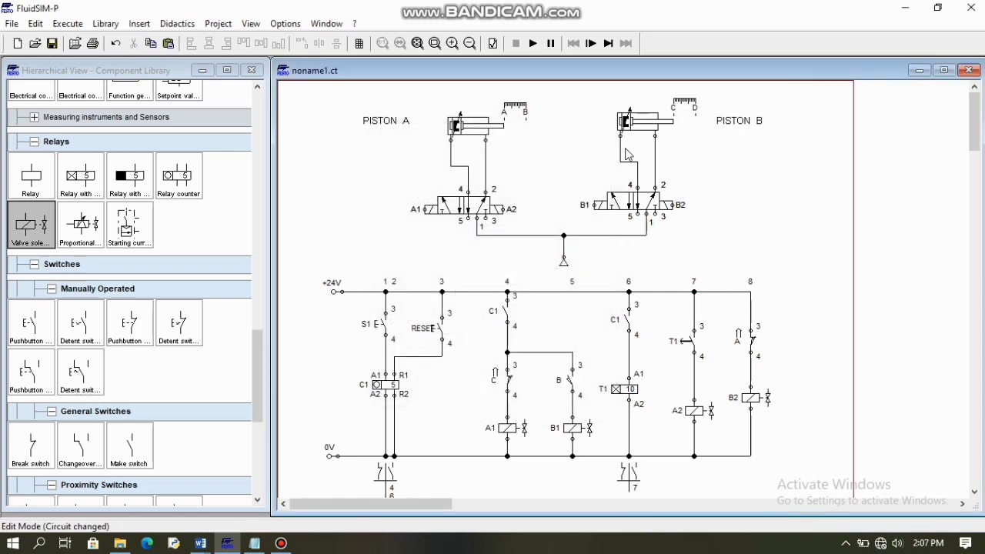
Start the simulation and actuate S1 five times to test the counter-triggered cylinder sequence
click(535, 44)
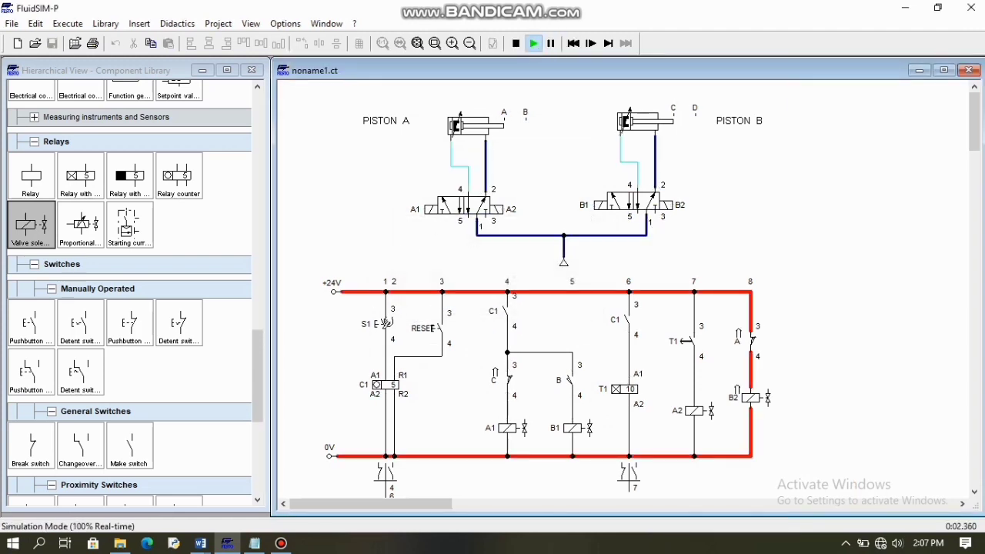
click(387, 323)
click(387, 323)
click(387, 323)
click(387, 323)
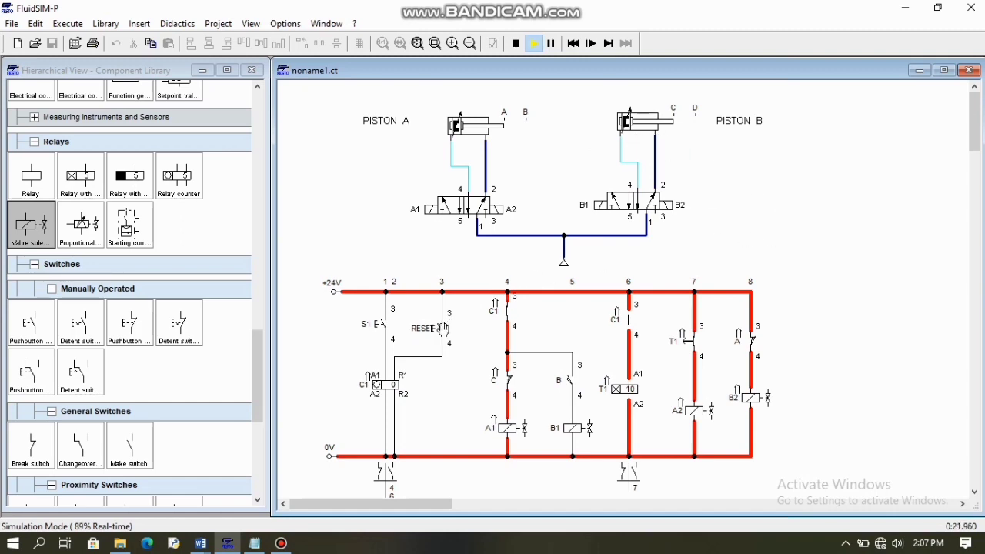
Reset the counter with RESET, repeat the test with five actuations of S1, and end the simulation
click(444, 325)
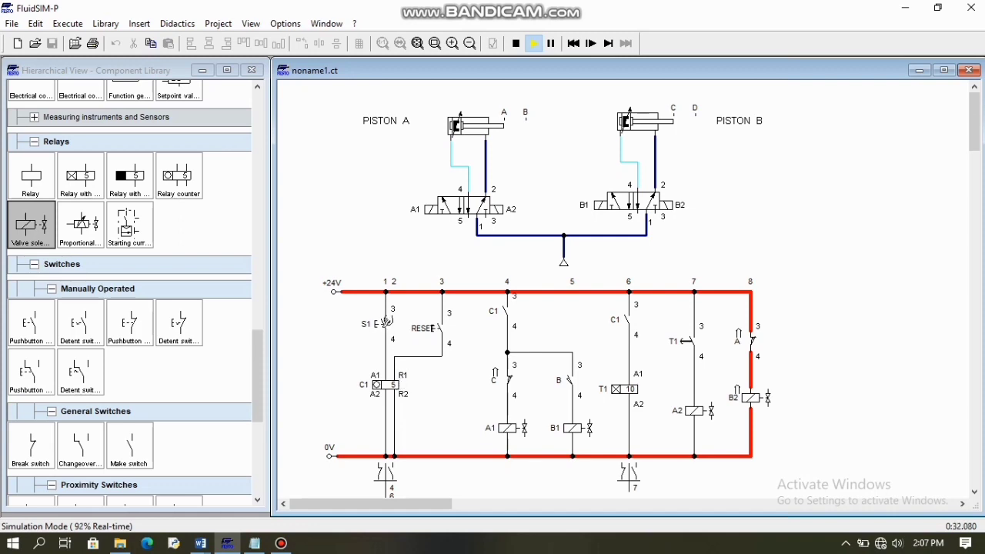
click(387, 321)
click(387, 322)
click(389, 317)
click(388, 317)
click(389, 317)
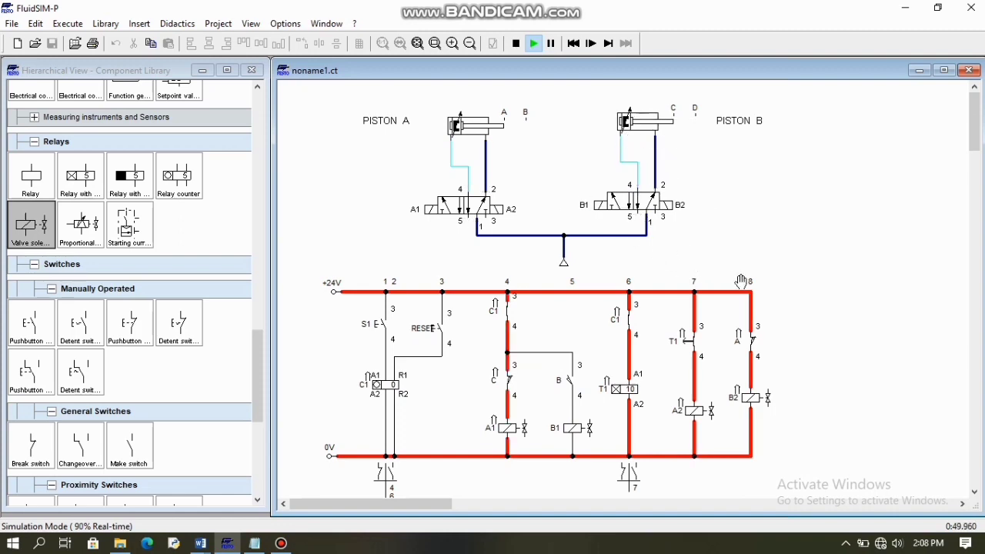
click(516, 44)
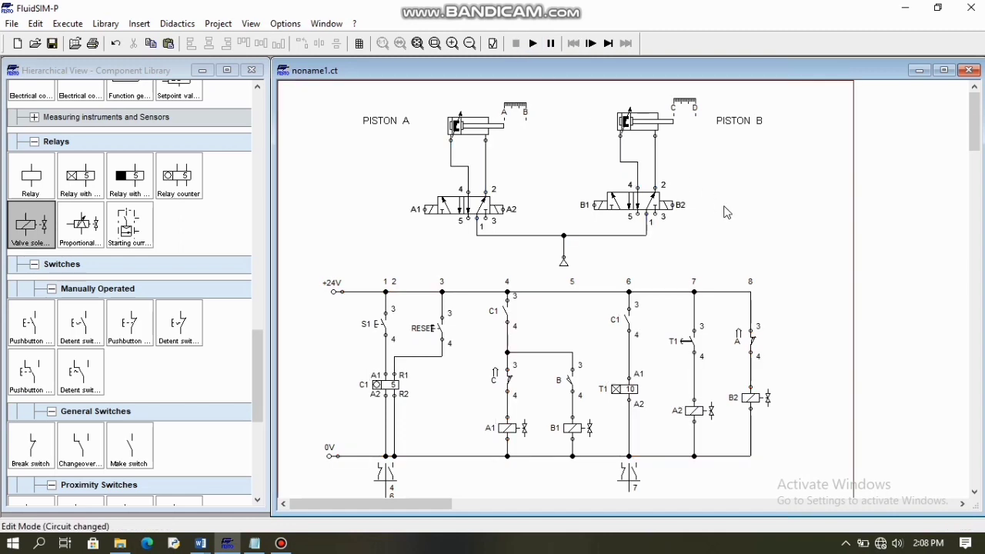